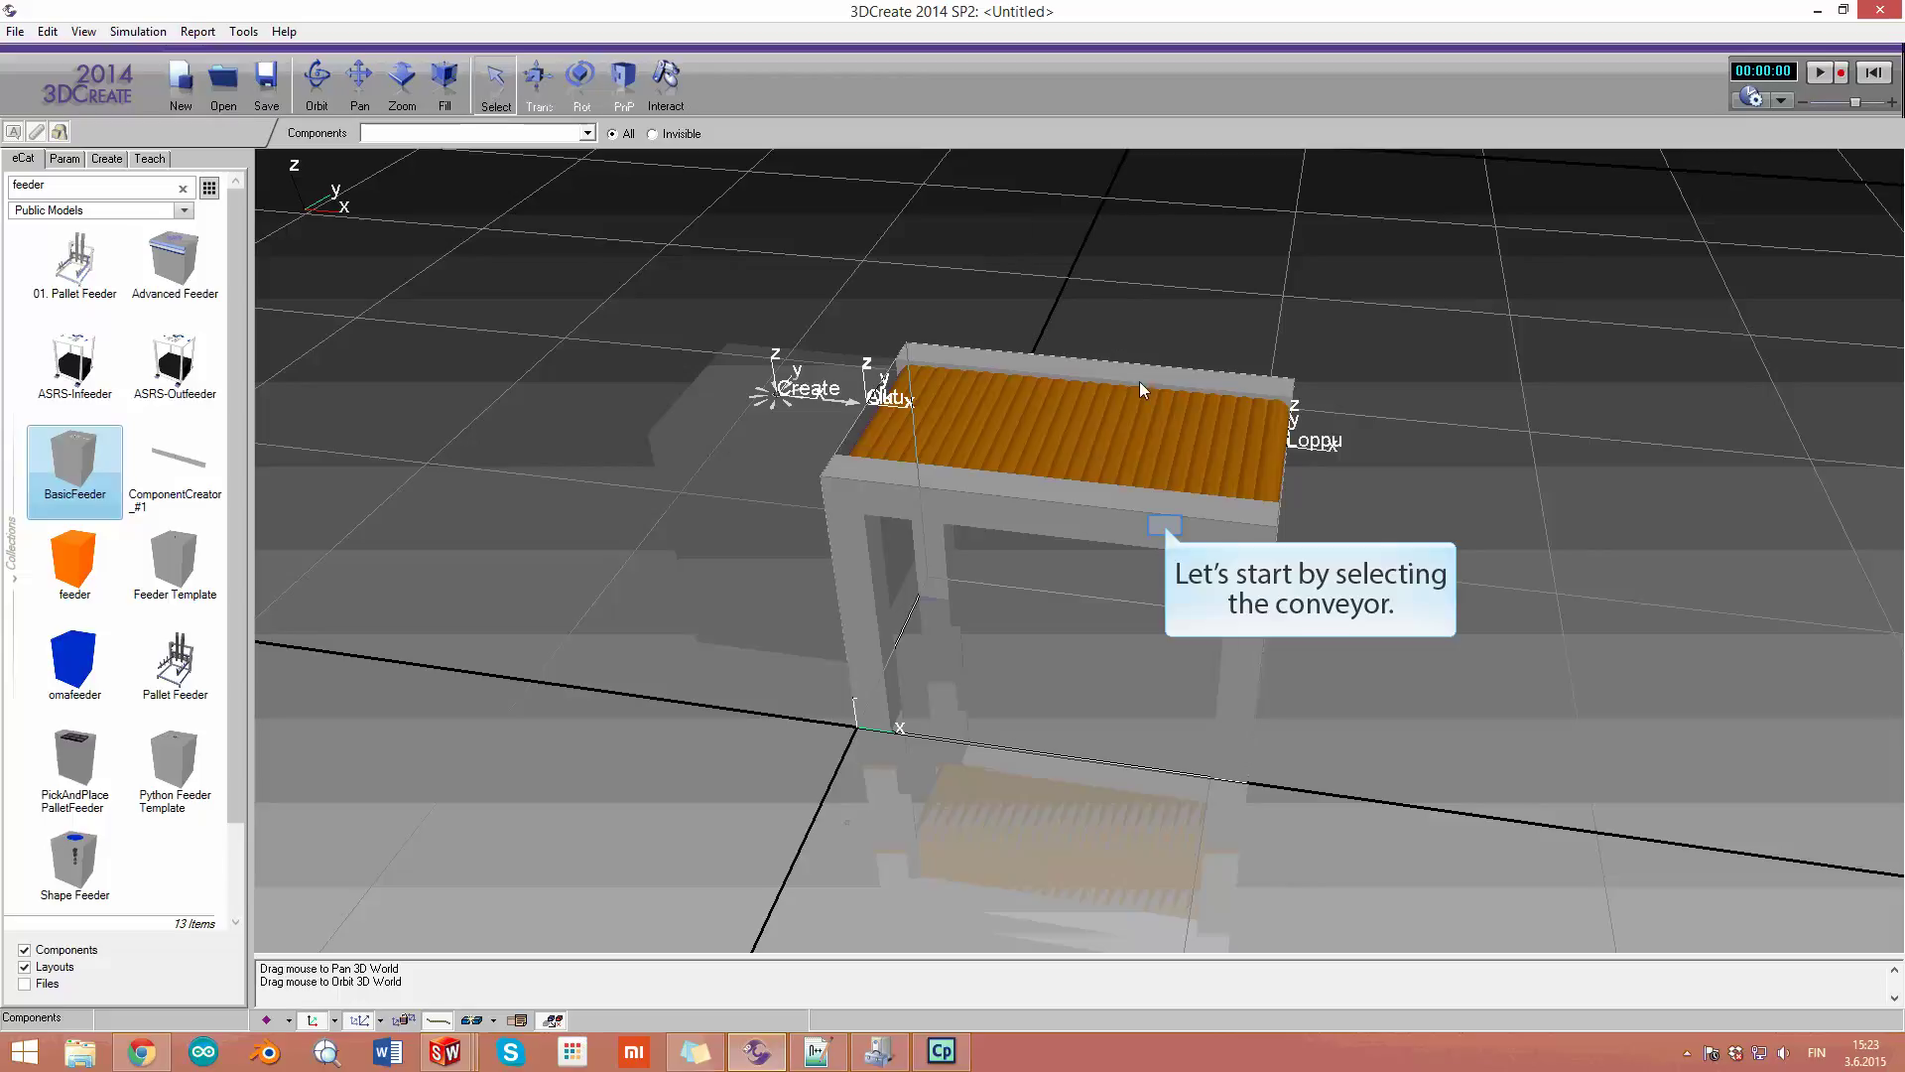
Step: Add a Real parameter named SensorinSijainti to the conveyor component
{"action": "left_click", "coordinate": [1165, 526]}
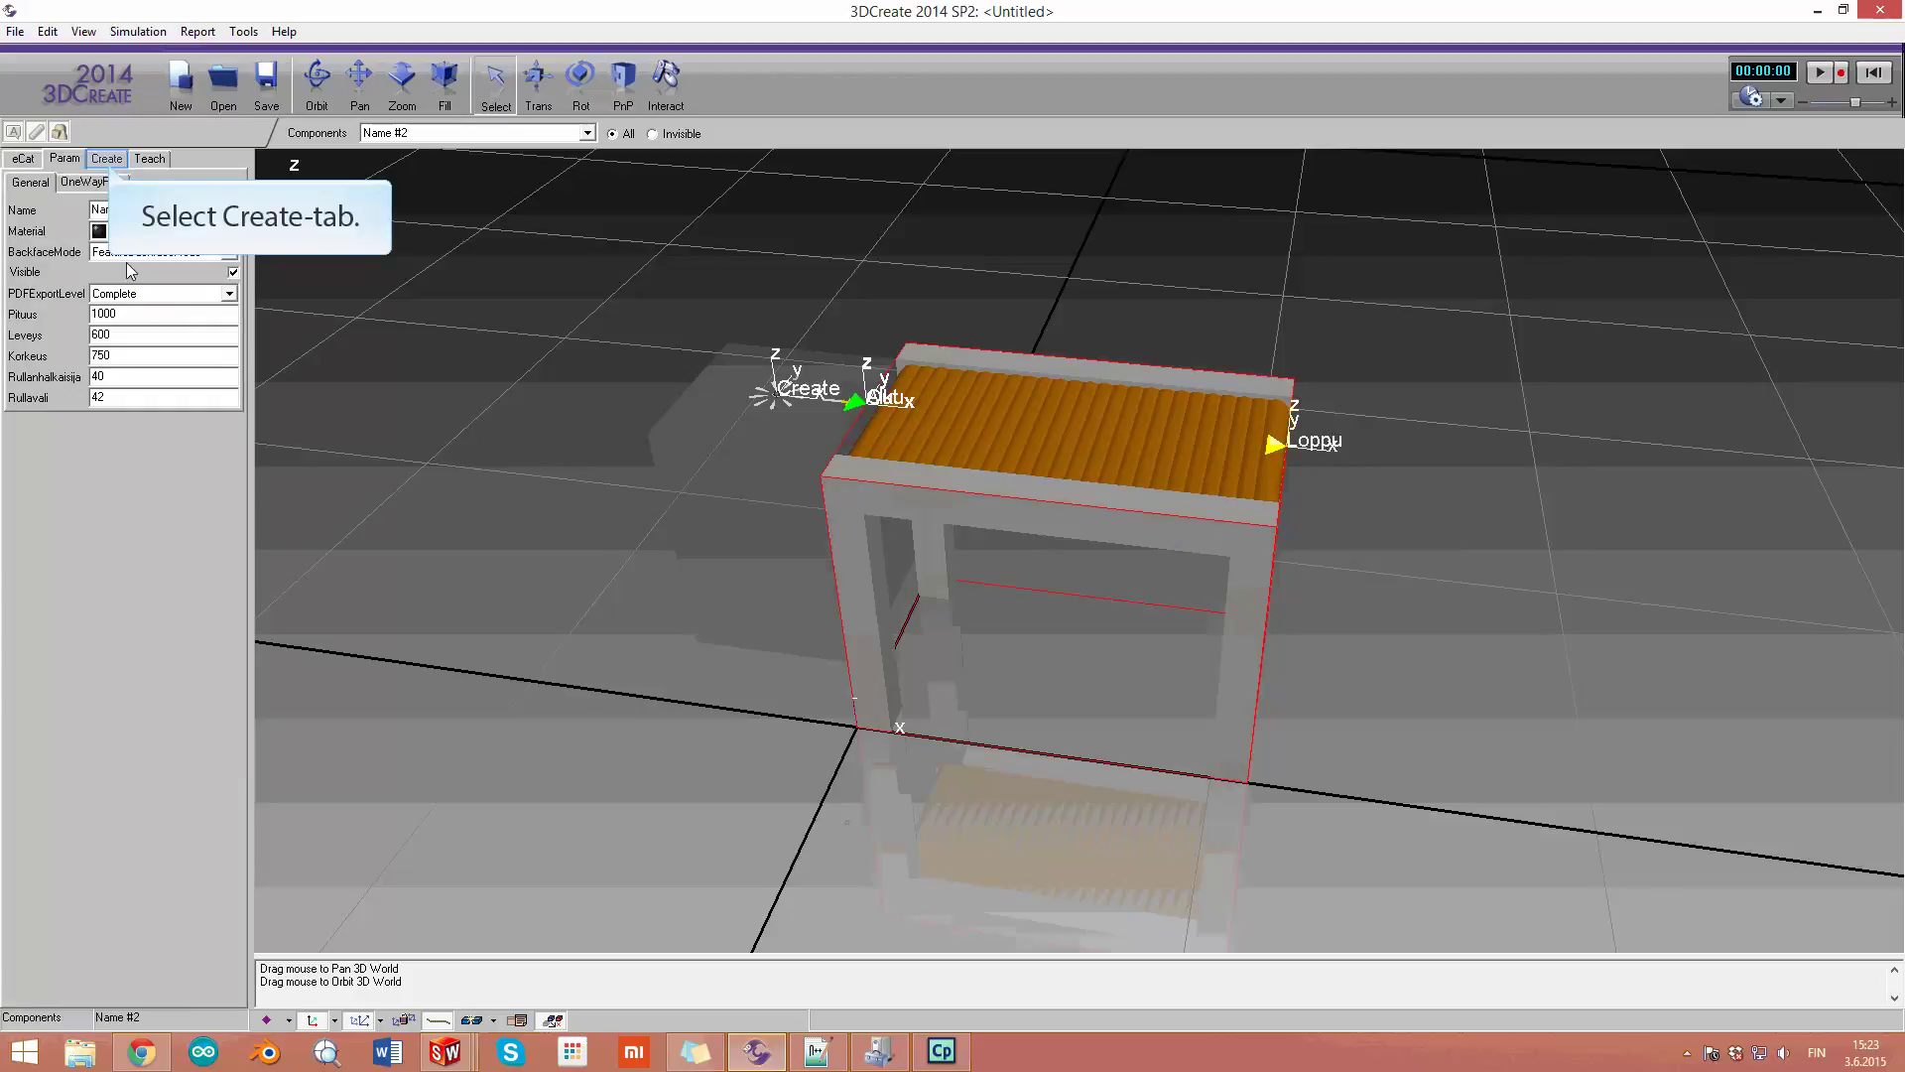
{"action": "left_click", "coordinate": [104, 160]}
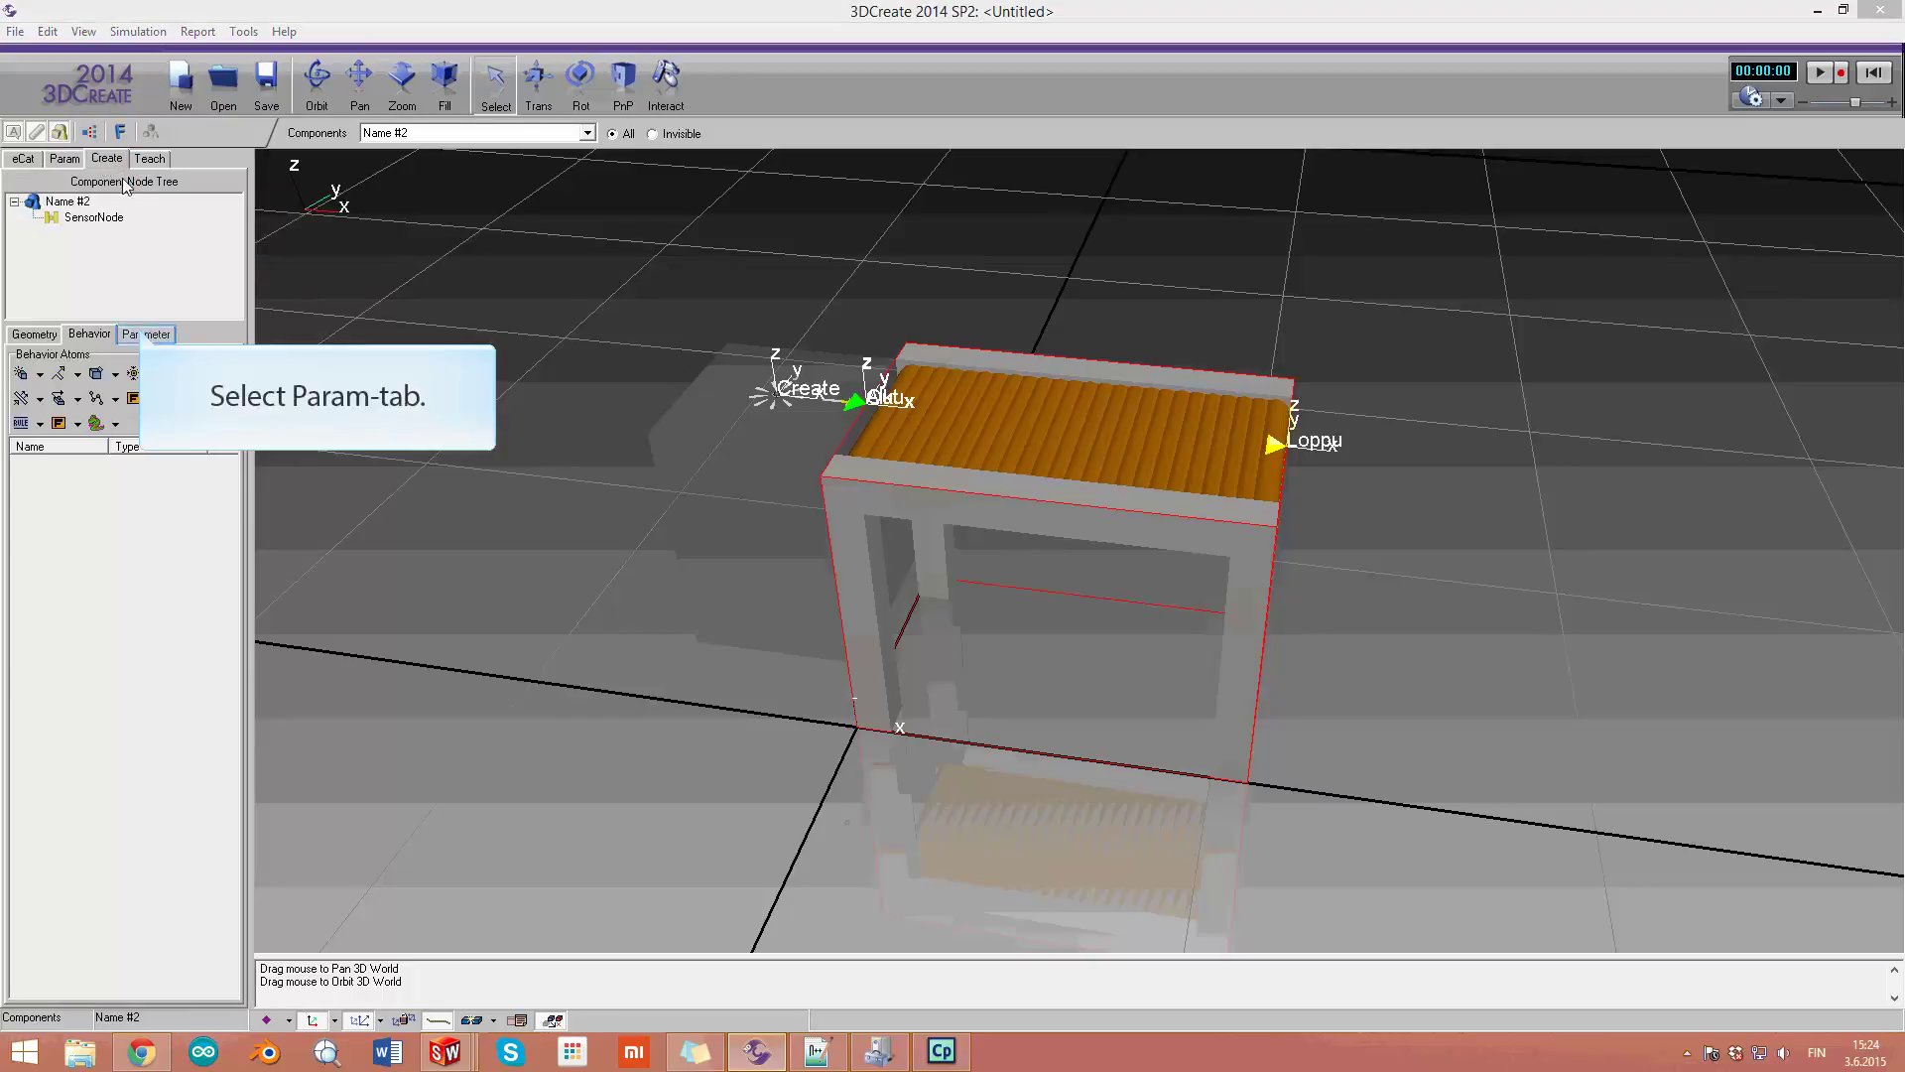
{"action": "left_click", "coordinate": [143, 334]}
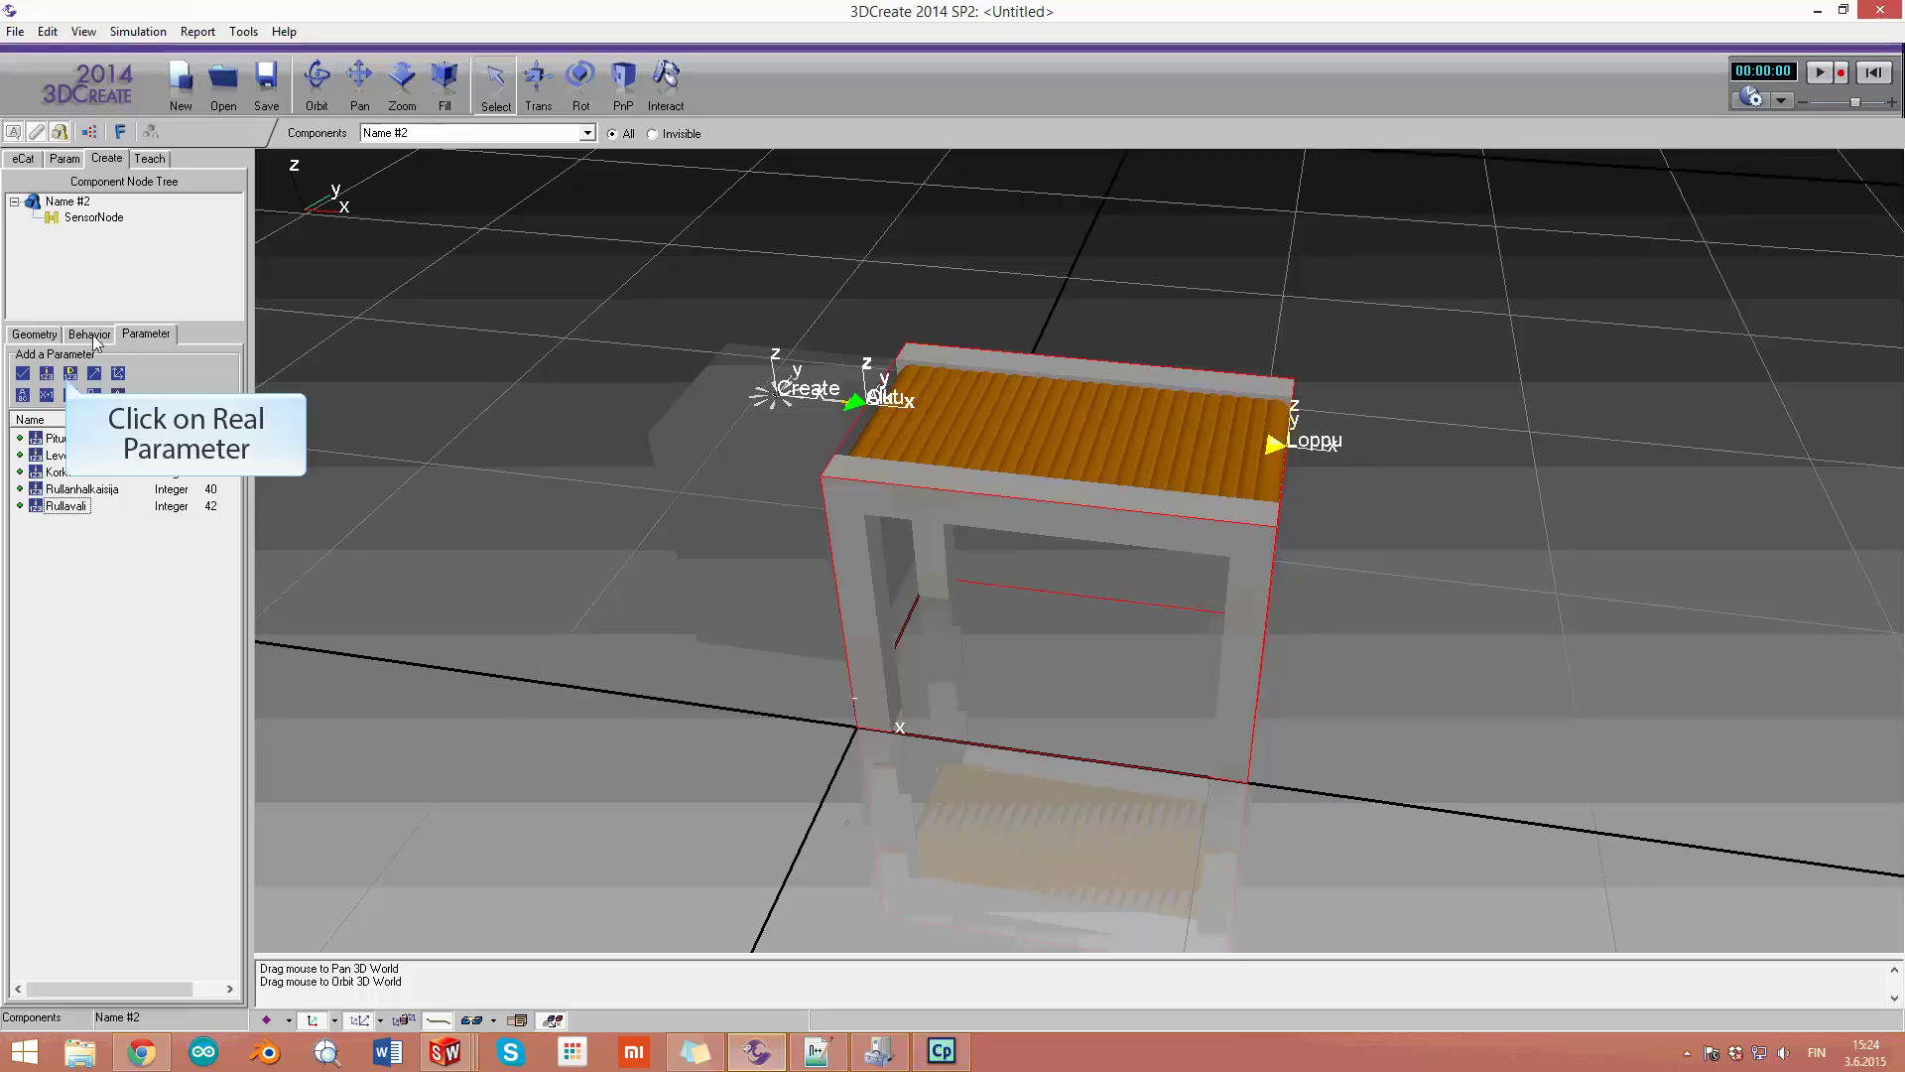
{"action": "left_click", "coordinate": [70, 373]}
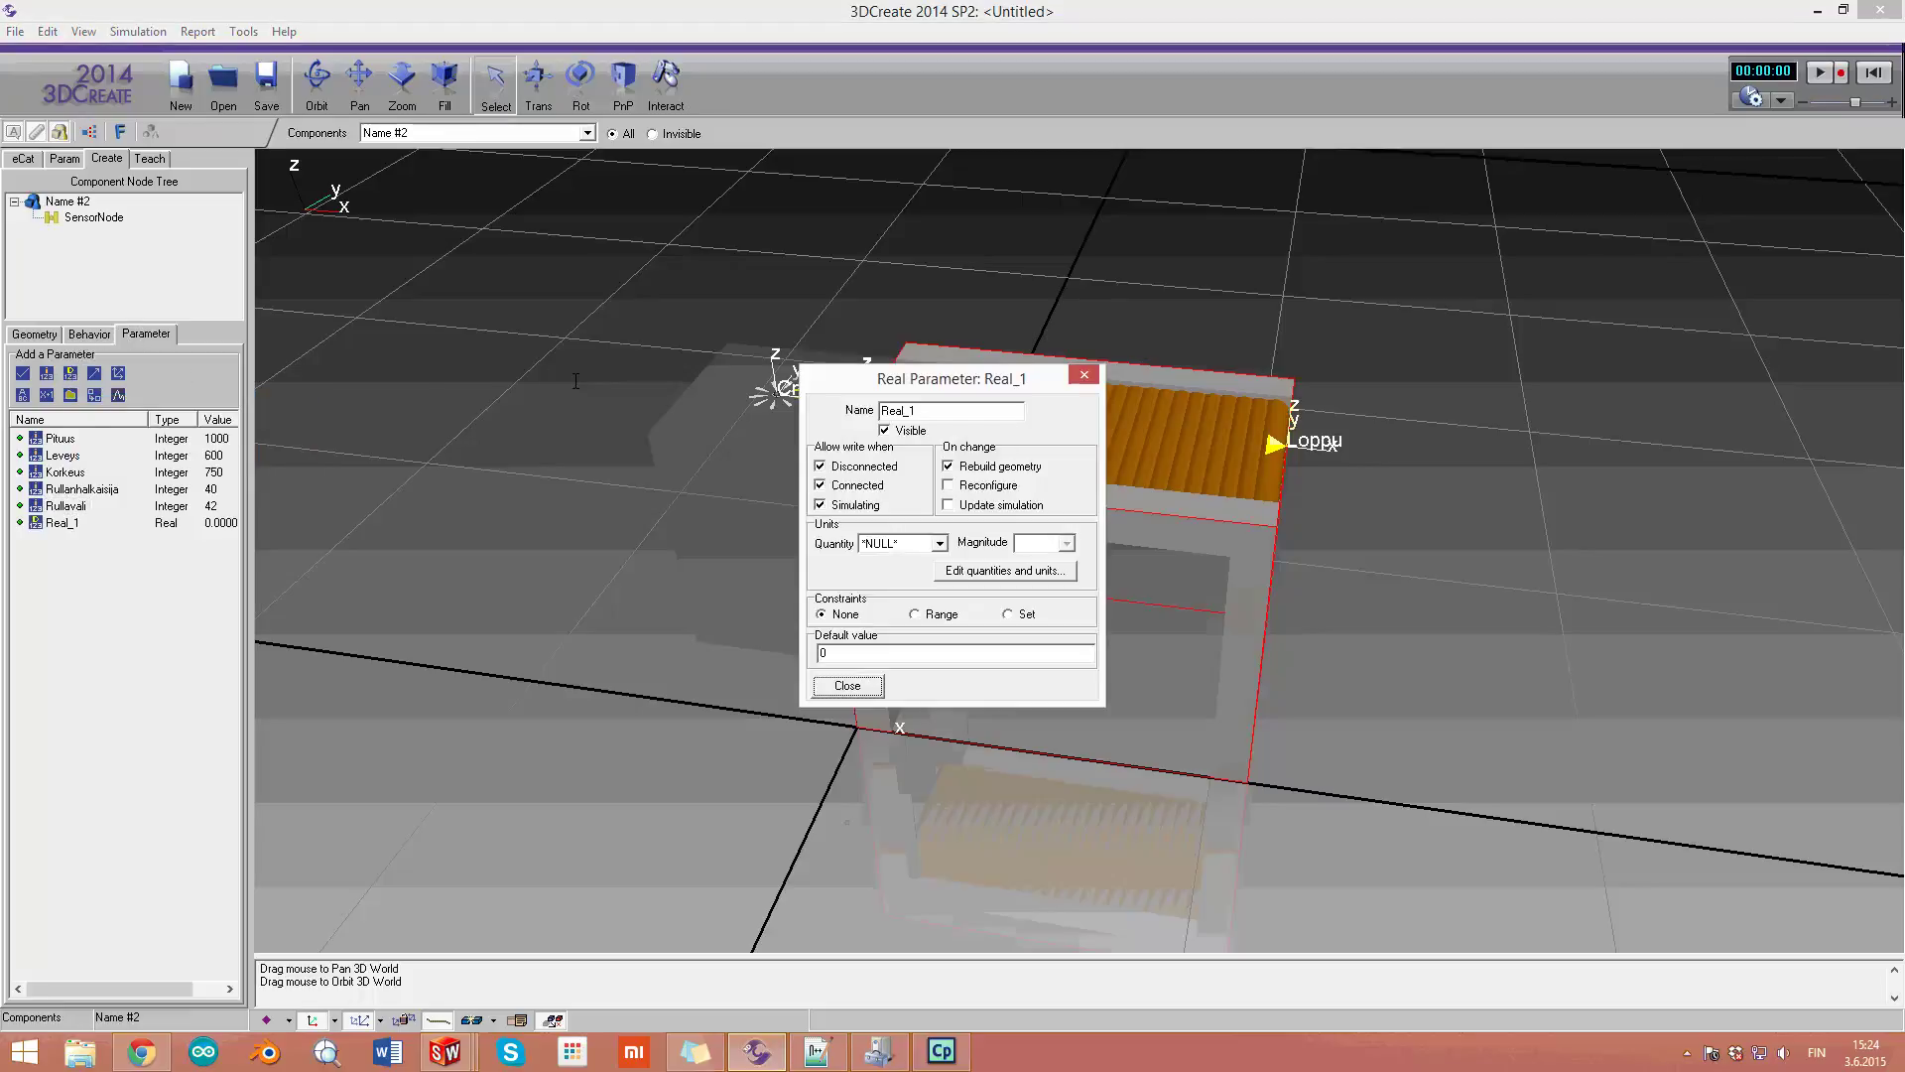
{"action": "double_click", "coordinate": [978, 410]}
{"action": "type", "text": "Senso"}
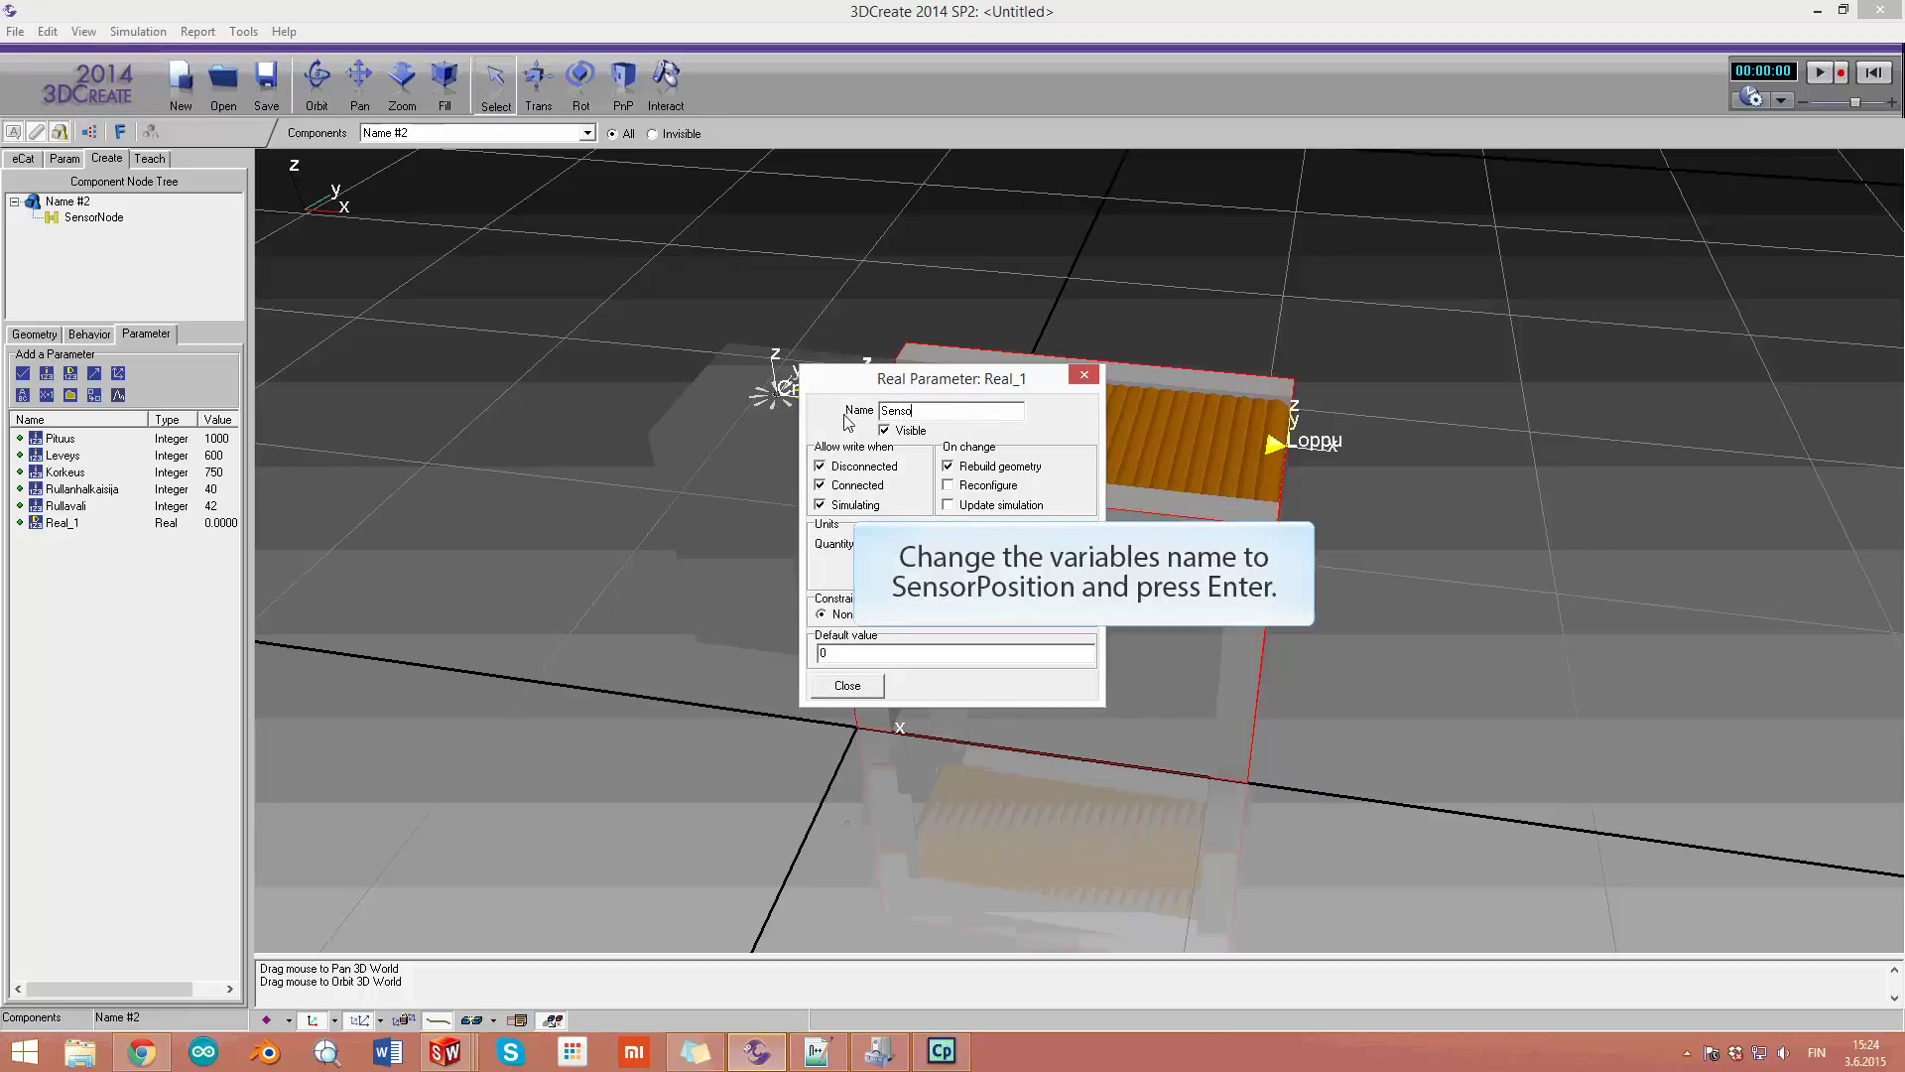
{"action": "type", "text": "rinSijainti"}
{"action": "key", "text": "Return"}
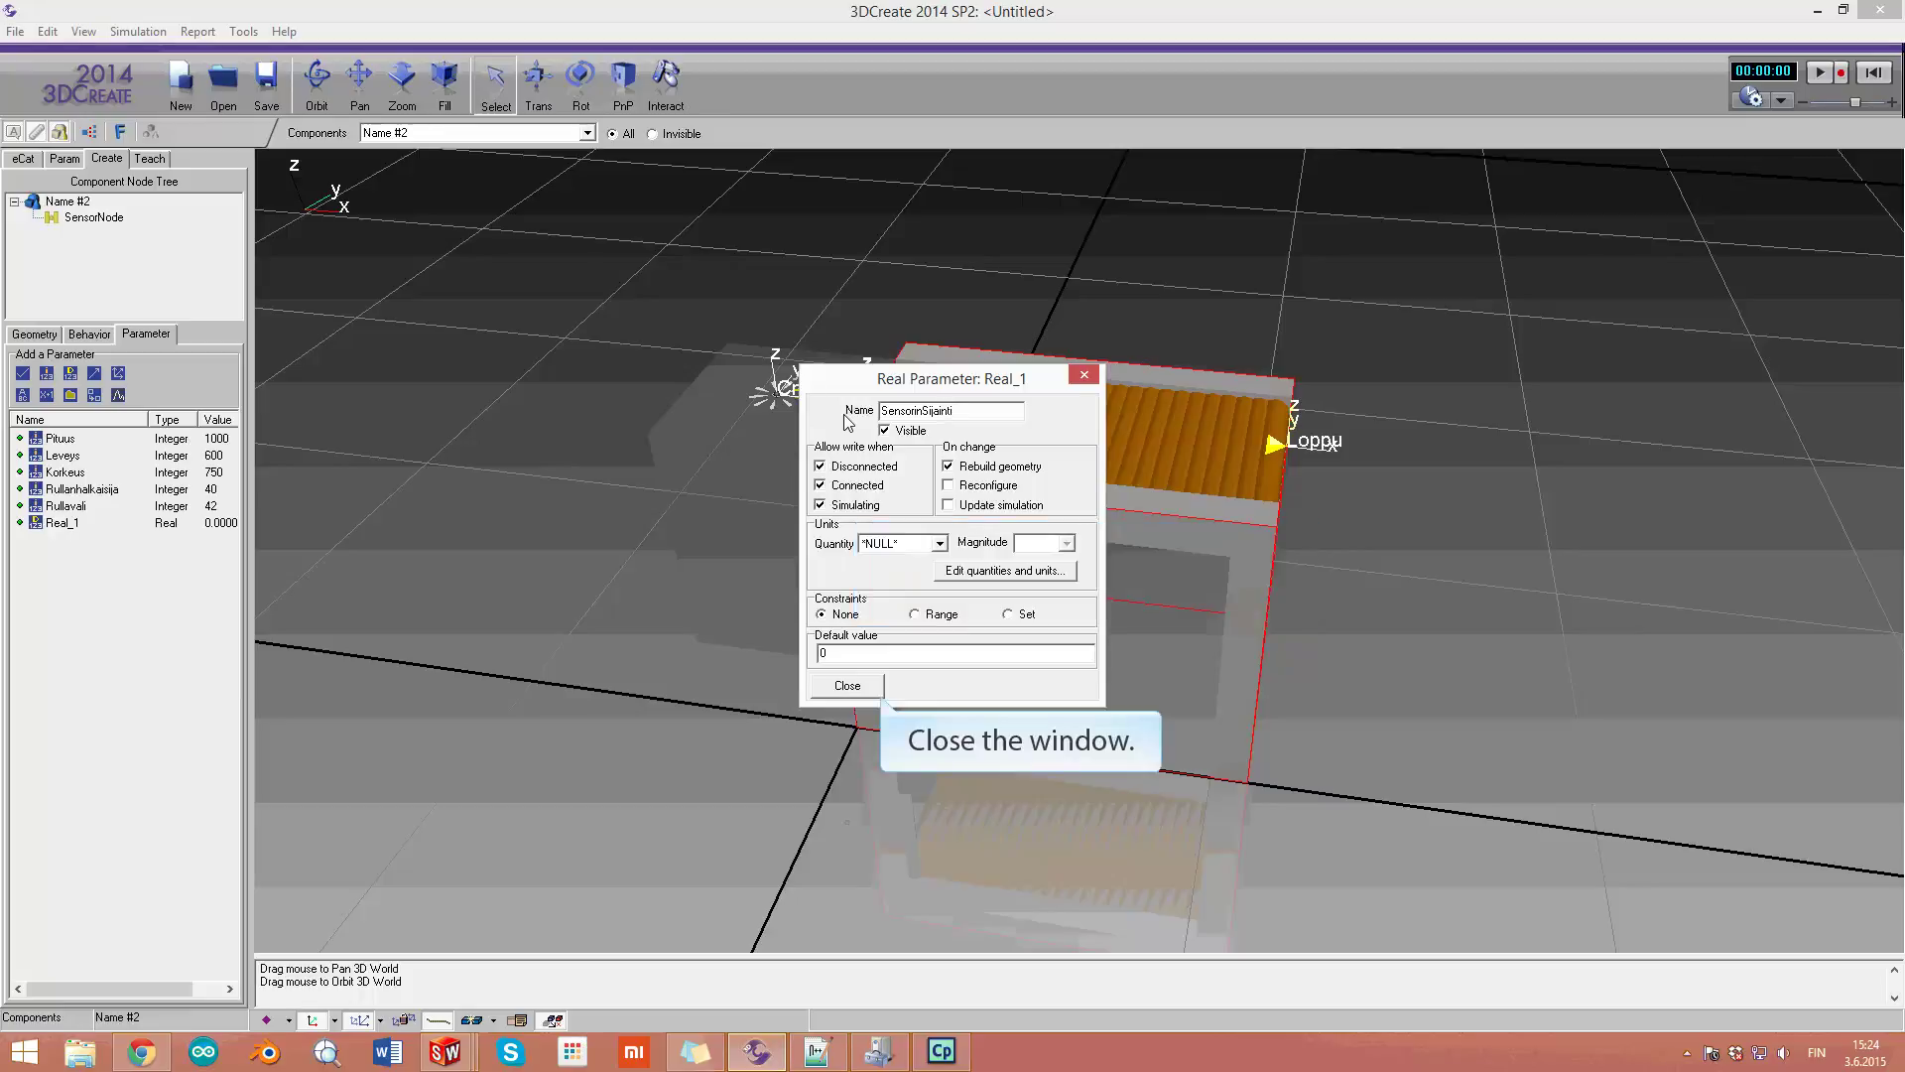
{"action": "left_click", "coordinate": [877, 684]}
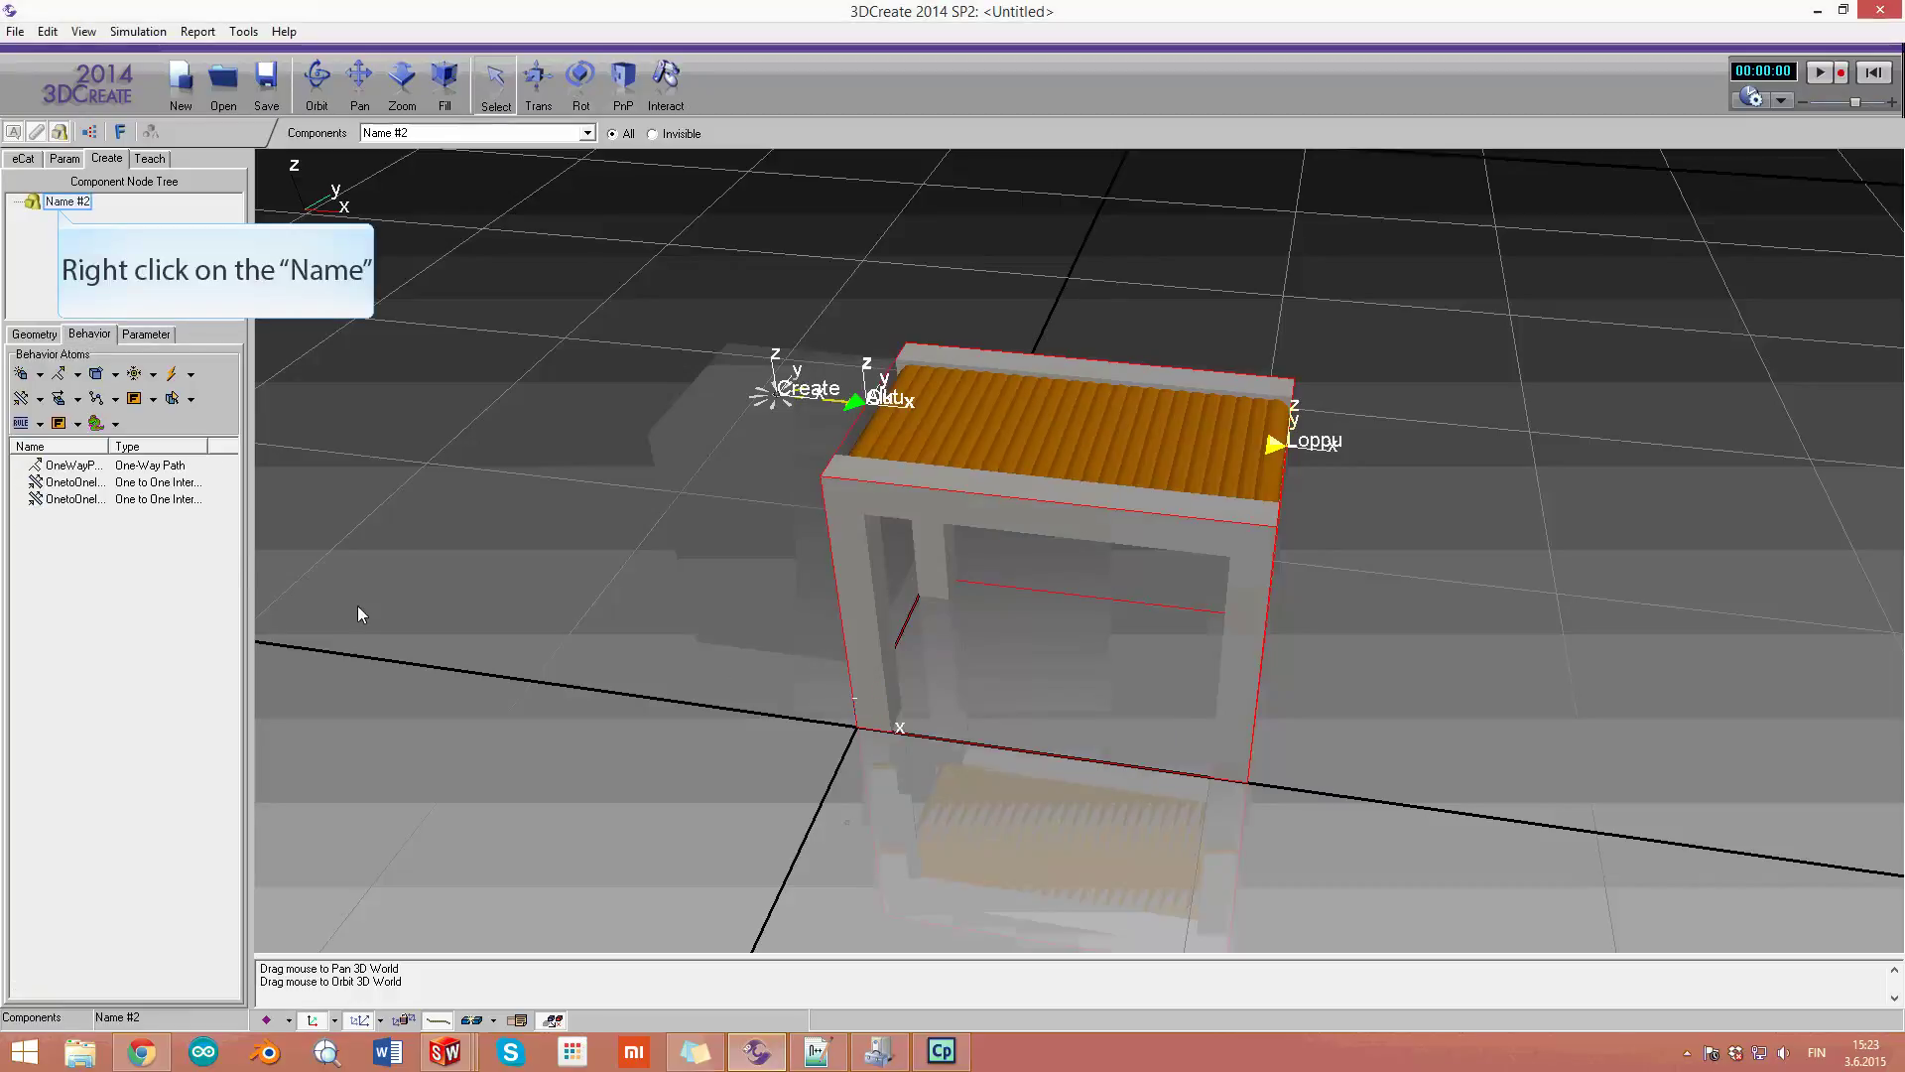
Step: Create a new link under the conveyor's root node and name it SensorNode
{"action": "right_click", "coordinate": [62, 209]}
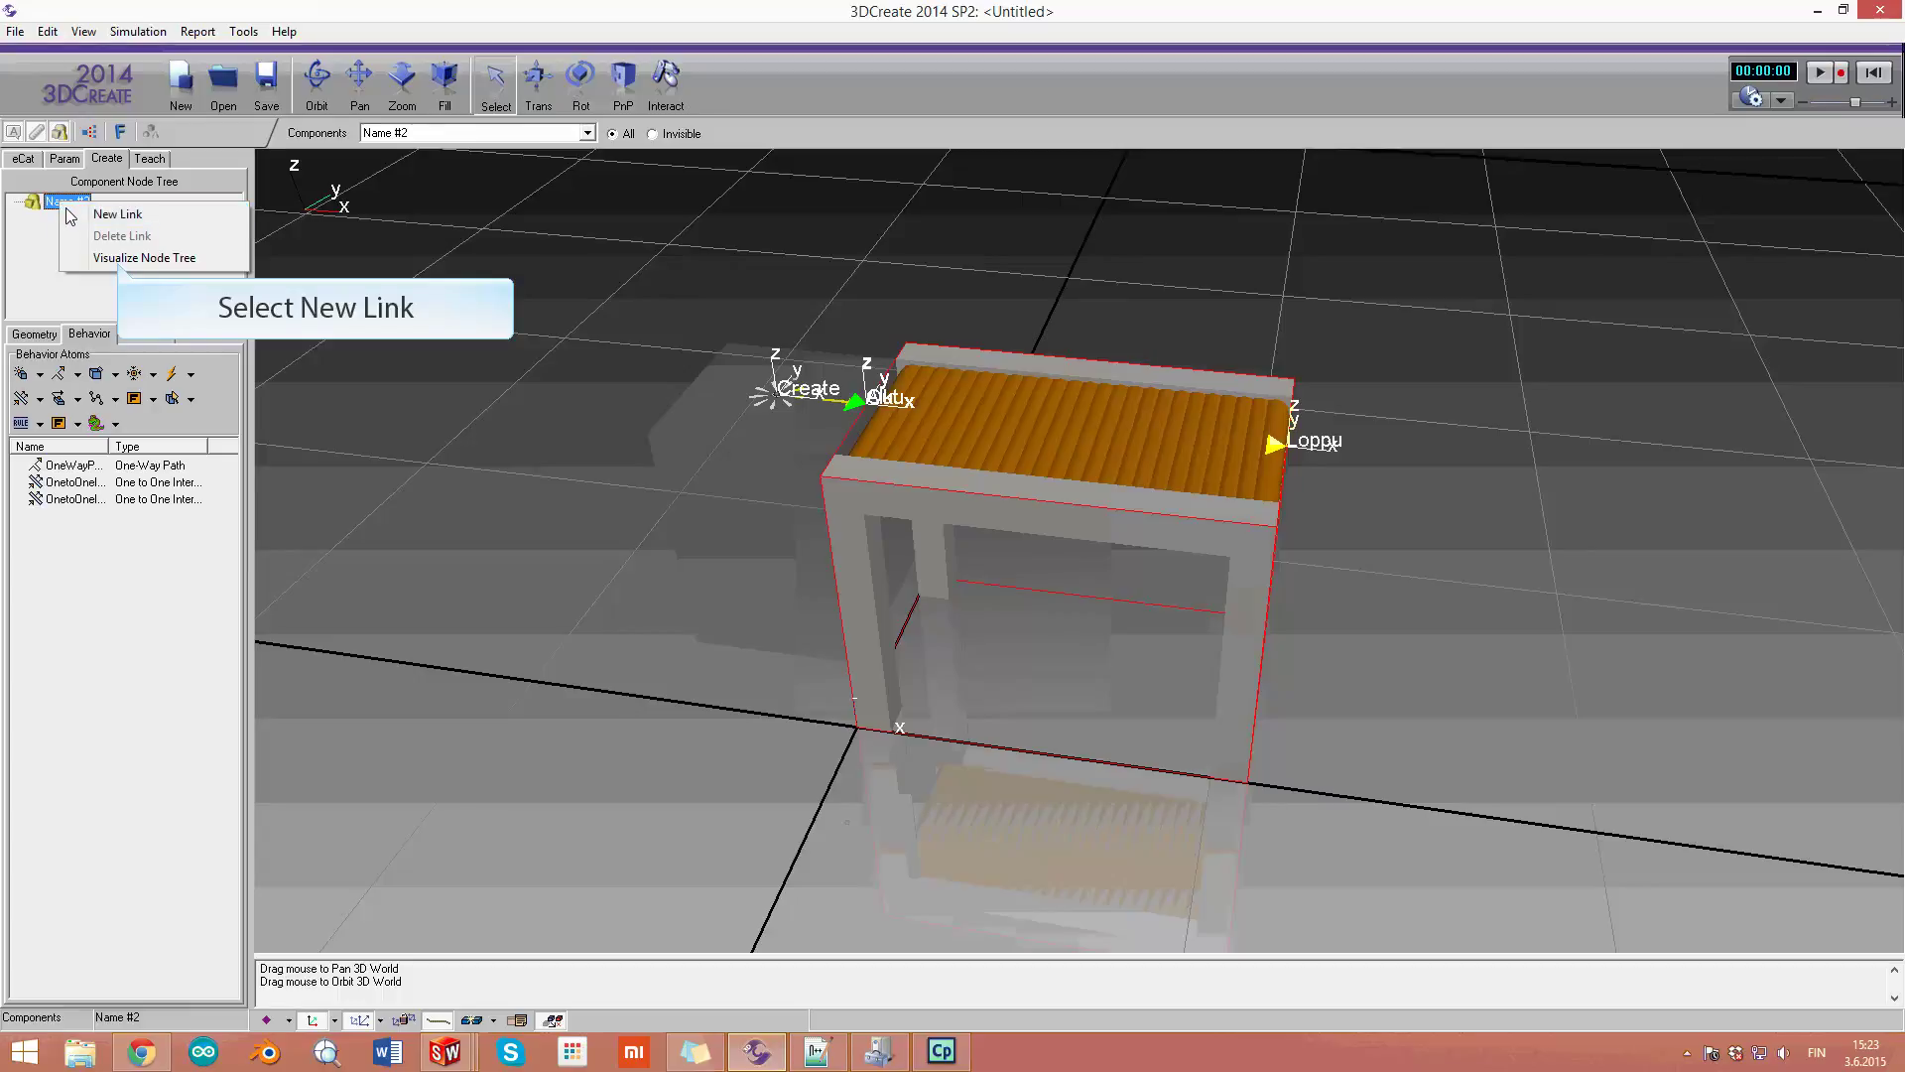
{"action": "left_click", "coordinate": [76, 217]}
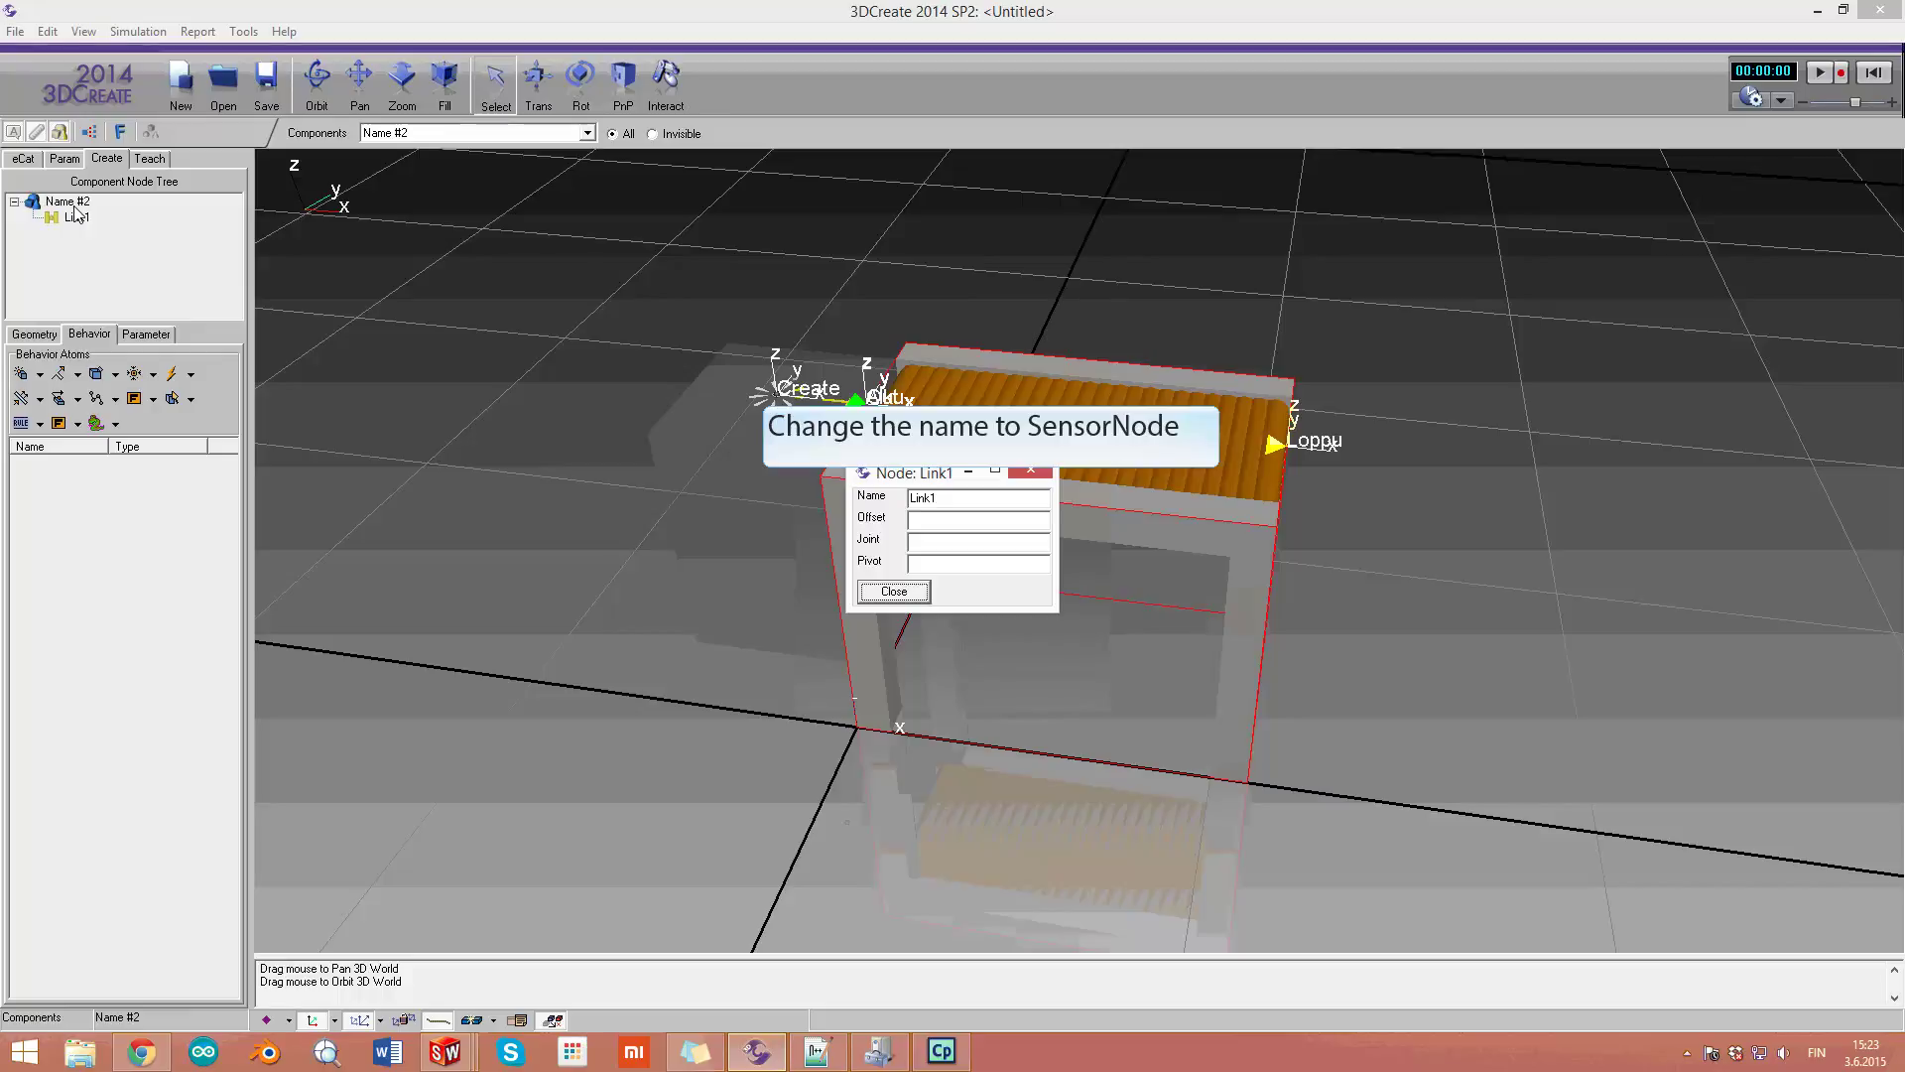
{"action": "type", "text": "SensorNode"}
{"action": "key", "text": "Tab"}
Step: Set the SensorNode offset expression to Tx(Pituus/2).Tz(Korkeus+100)
{"action": "type", "text": "T"}
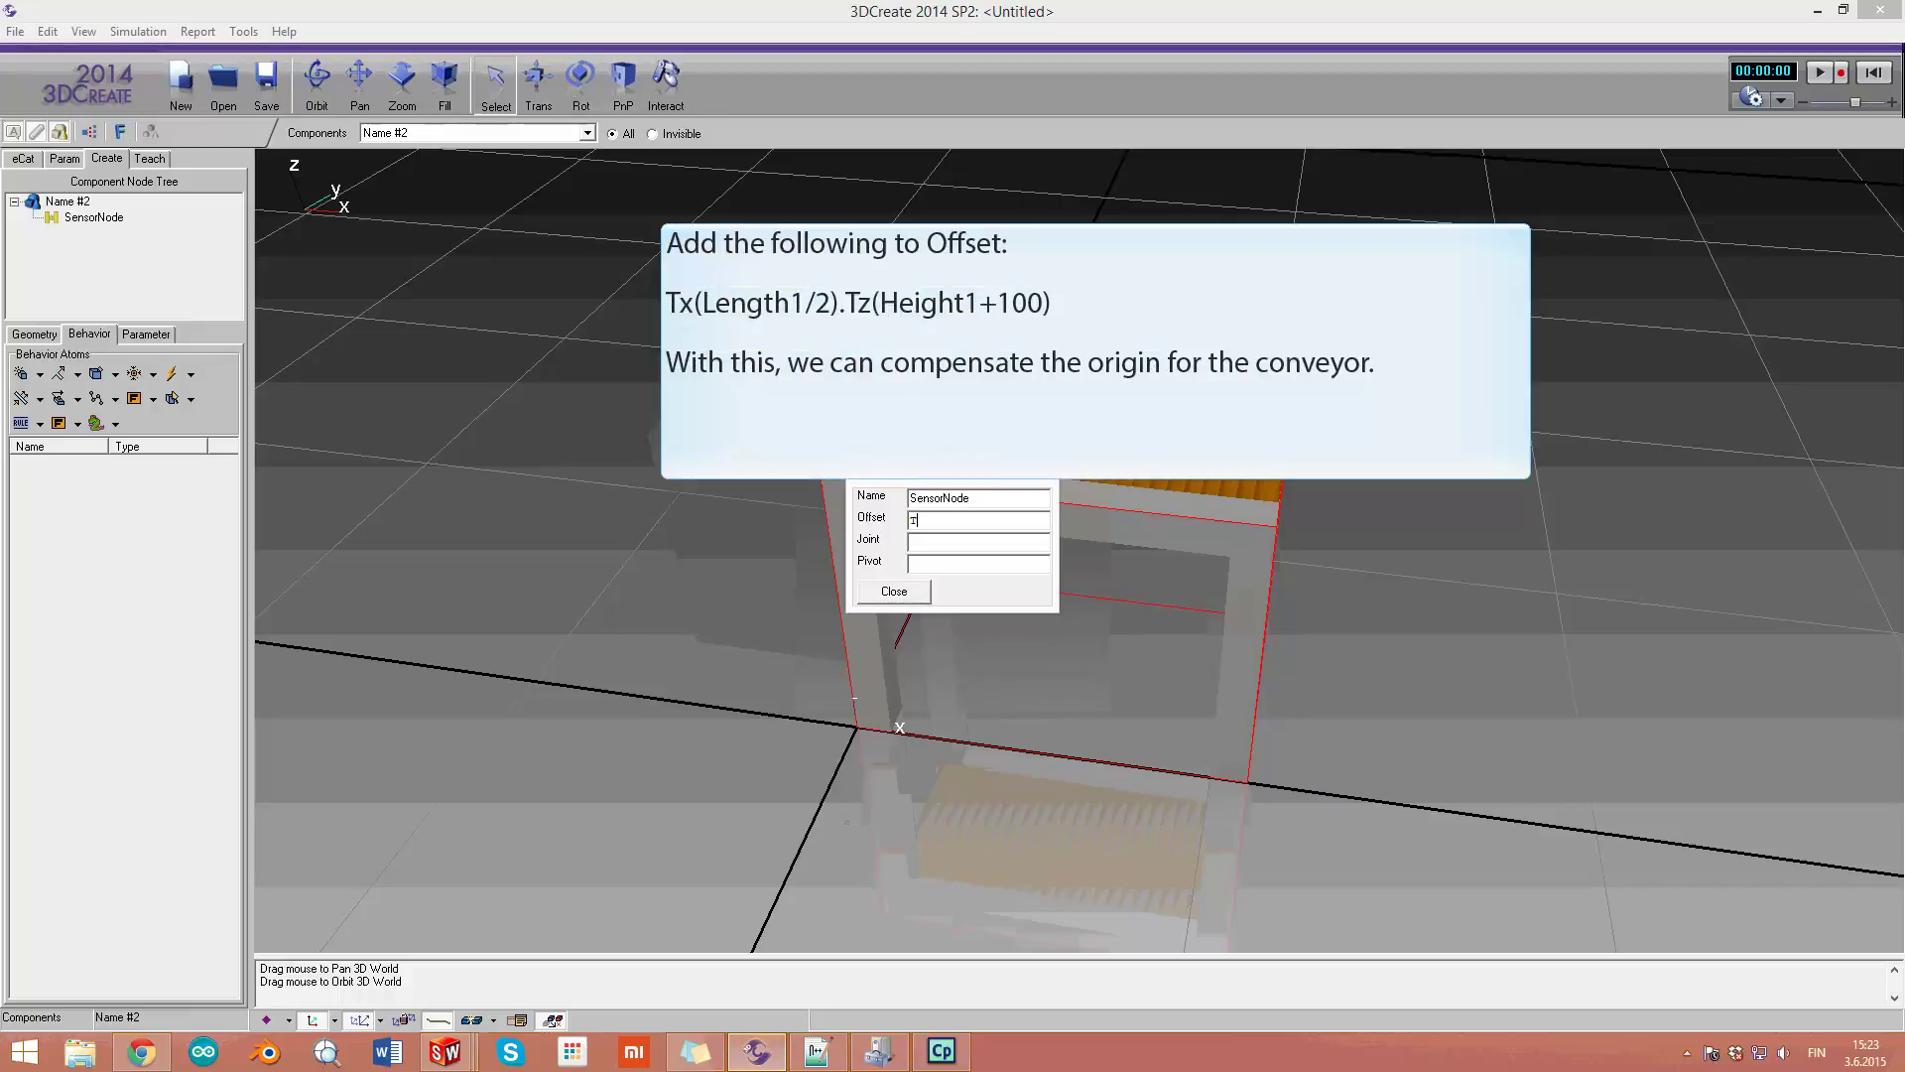
{"action": "type", "text": "x(Le"}
{"action": "type", "text": "tu"}
{"action": "type", "text": "us/2"}
{"action": "type", "text": ").T"}
{"action": "type", "text": "z("}
{"action": "type", "text": "Kork"}
{"action": "type", "text": "eu"}
{"action": "type", "text": "s+1"}
{"action": "type", "text": "00)"}
Step: Set the SensorNode joint expression to Tx(SensorinSijainti) and close its properties
{"action": "key", "text": "Tab"}
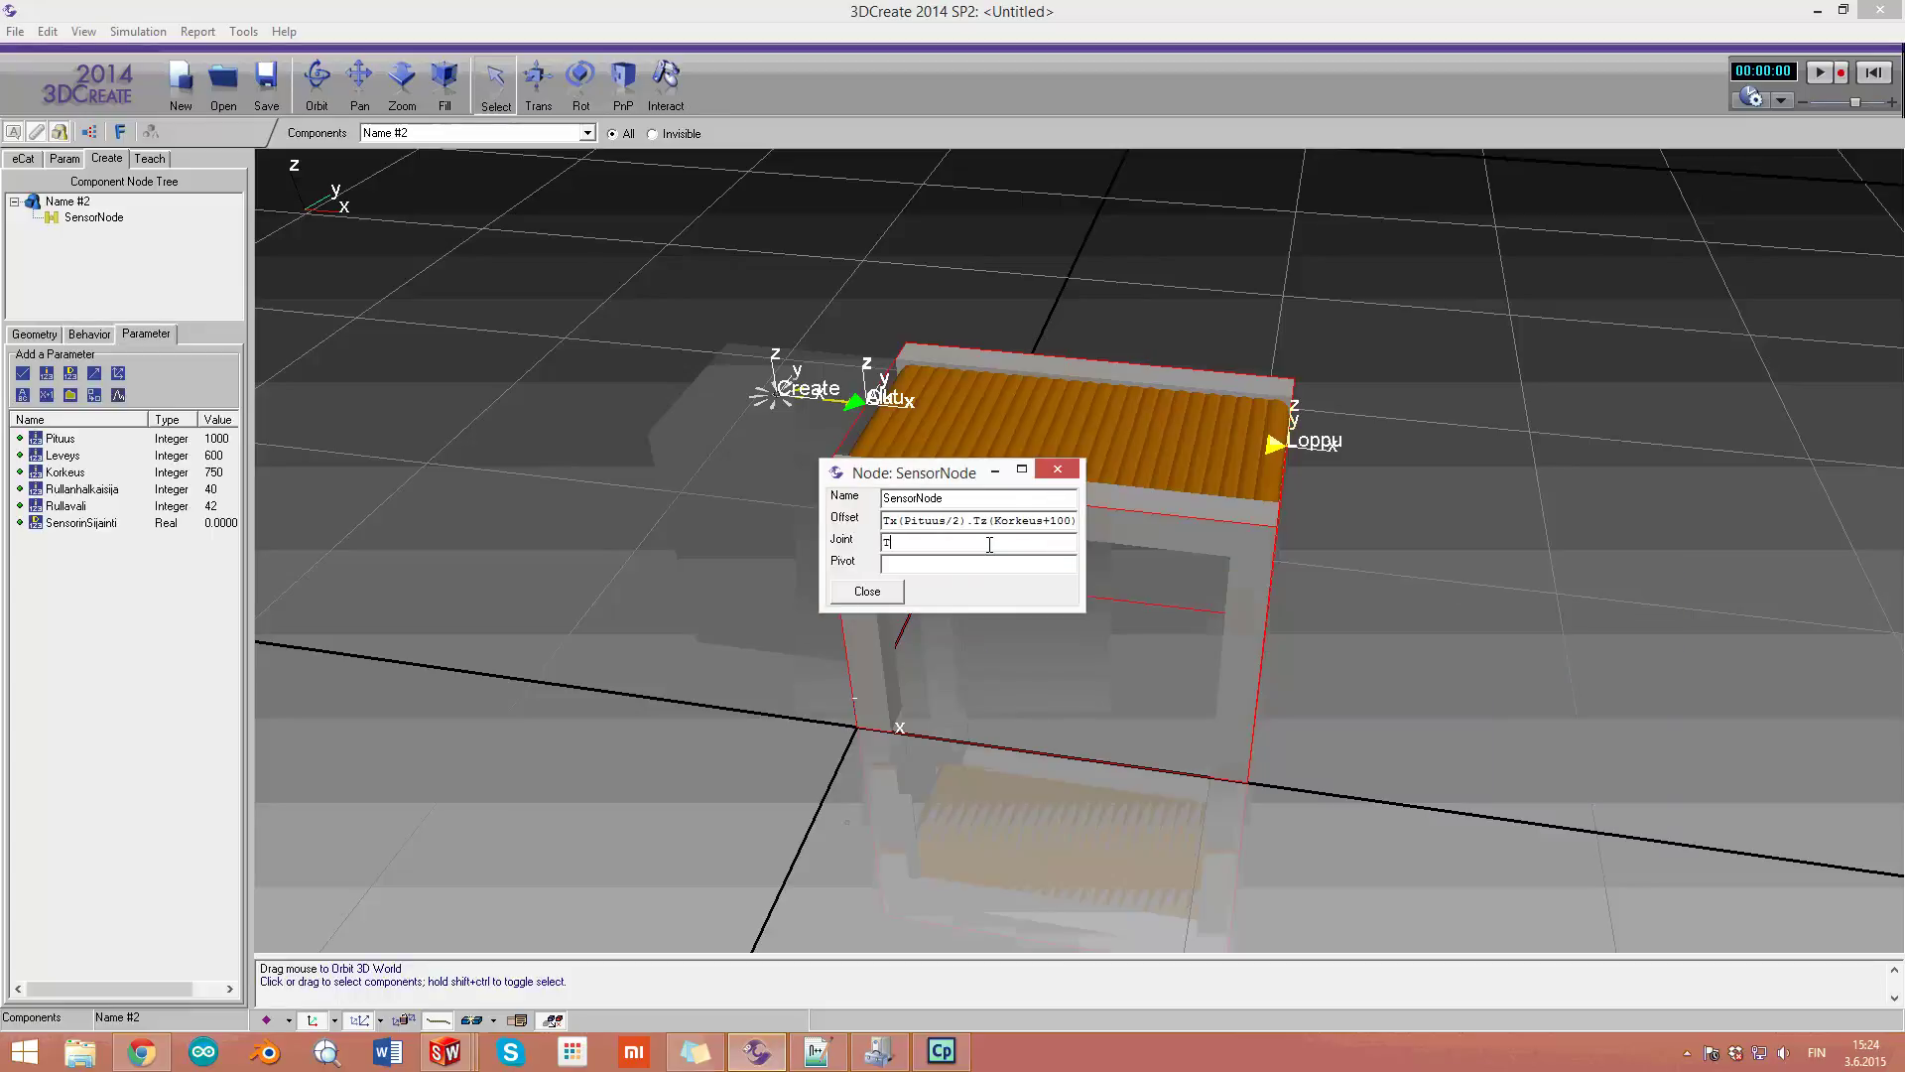
{"action": "type", "text": "x(SensorinSijainti)"}
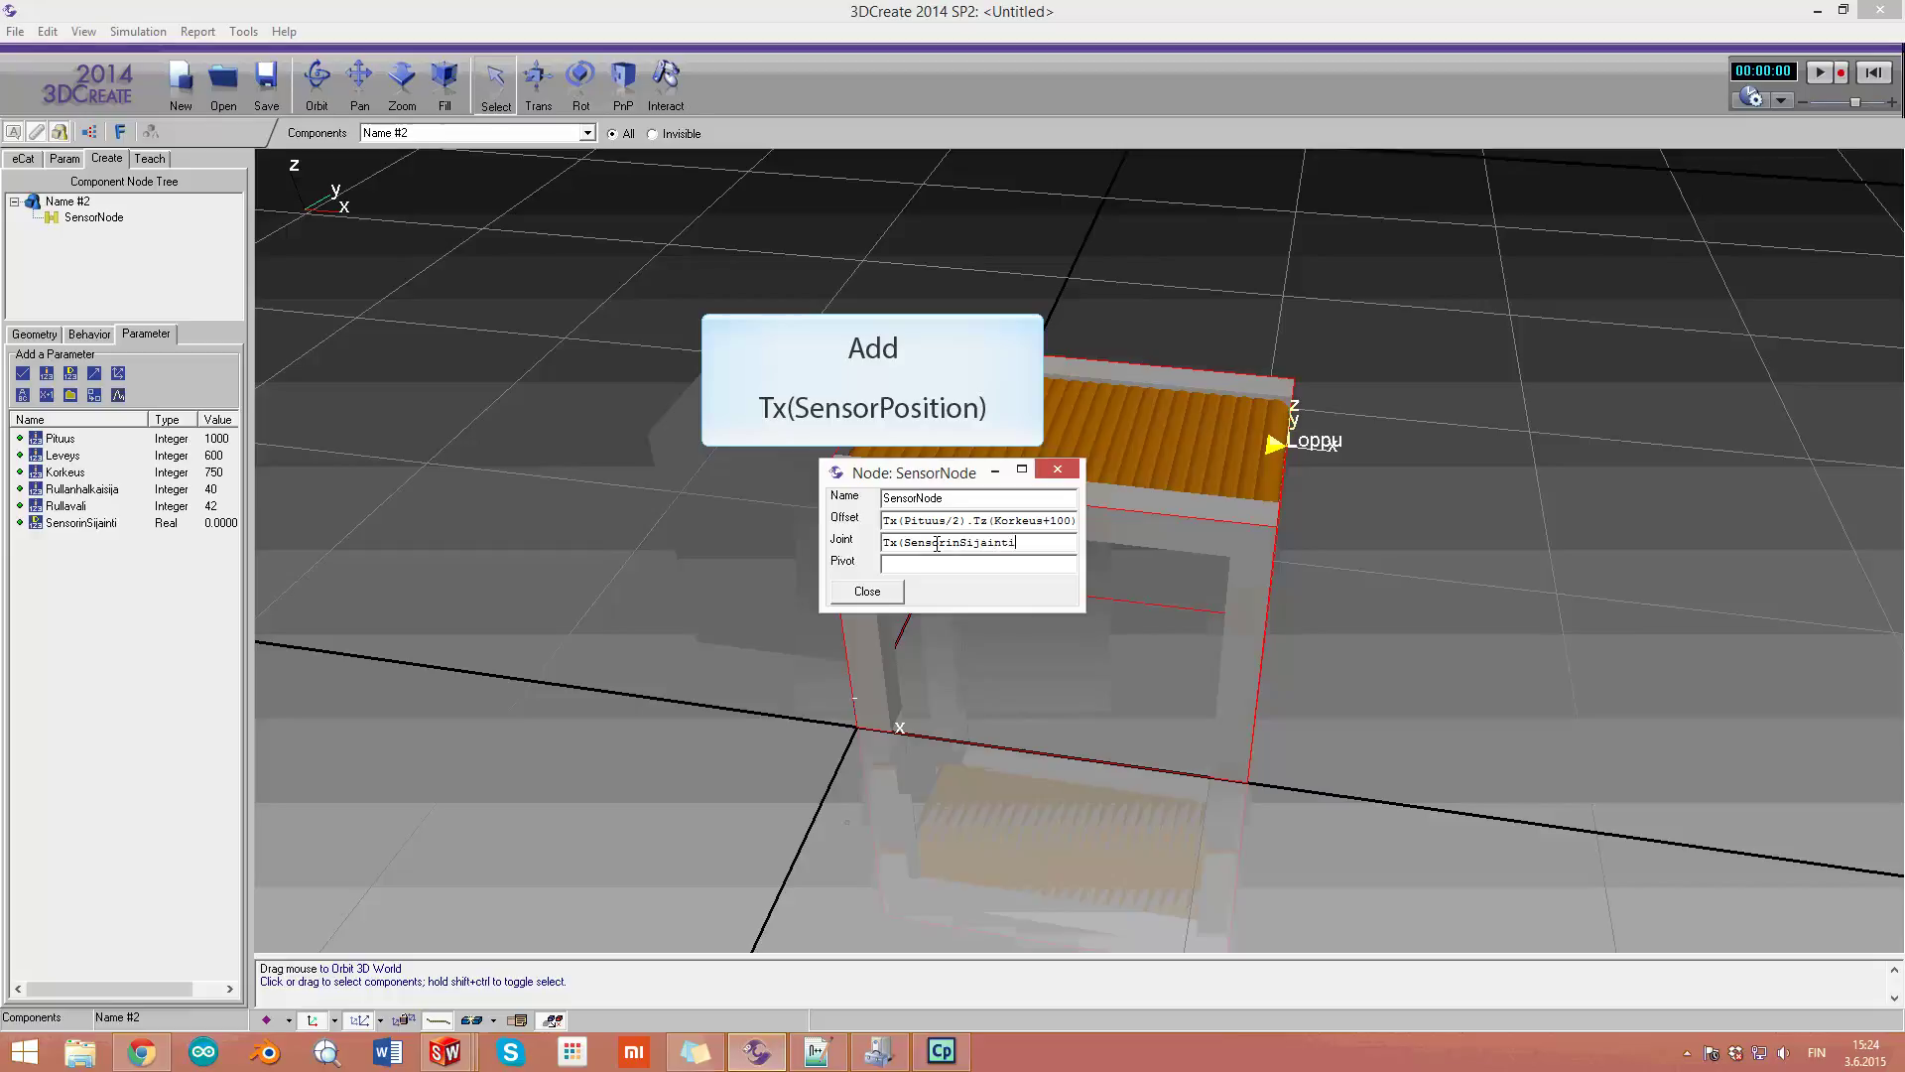
{"action": "left_click", "coordinate": [865, 592]}
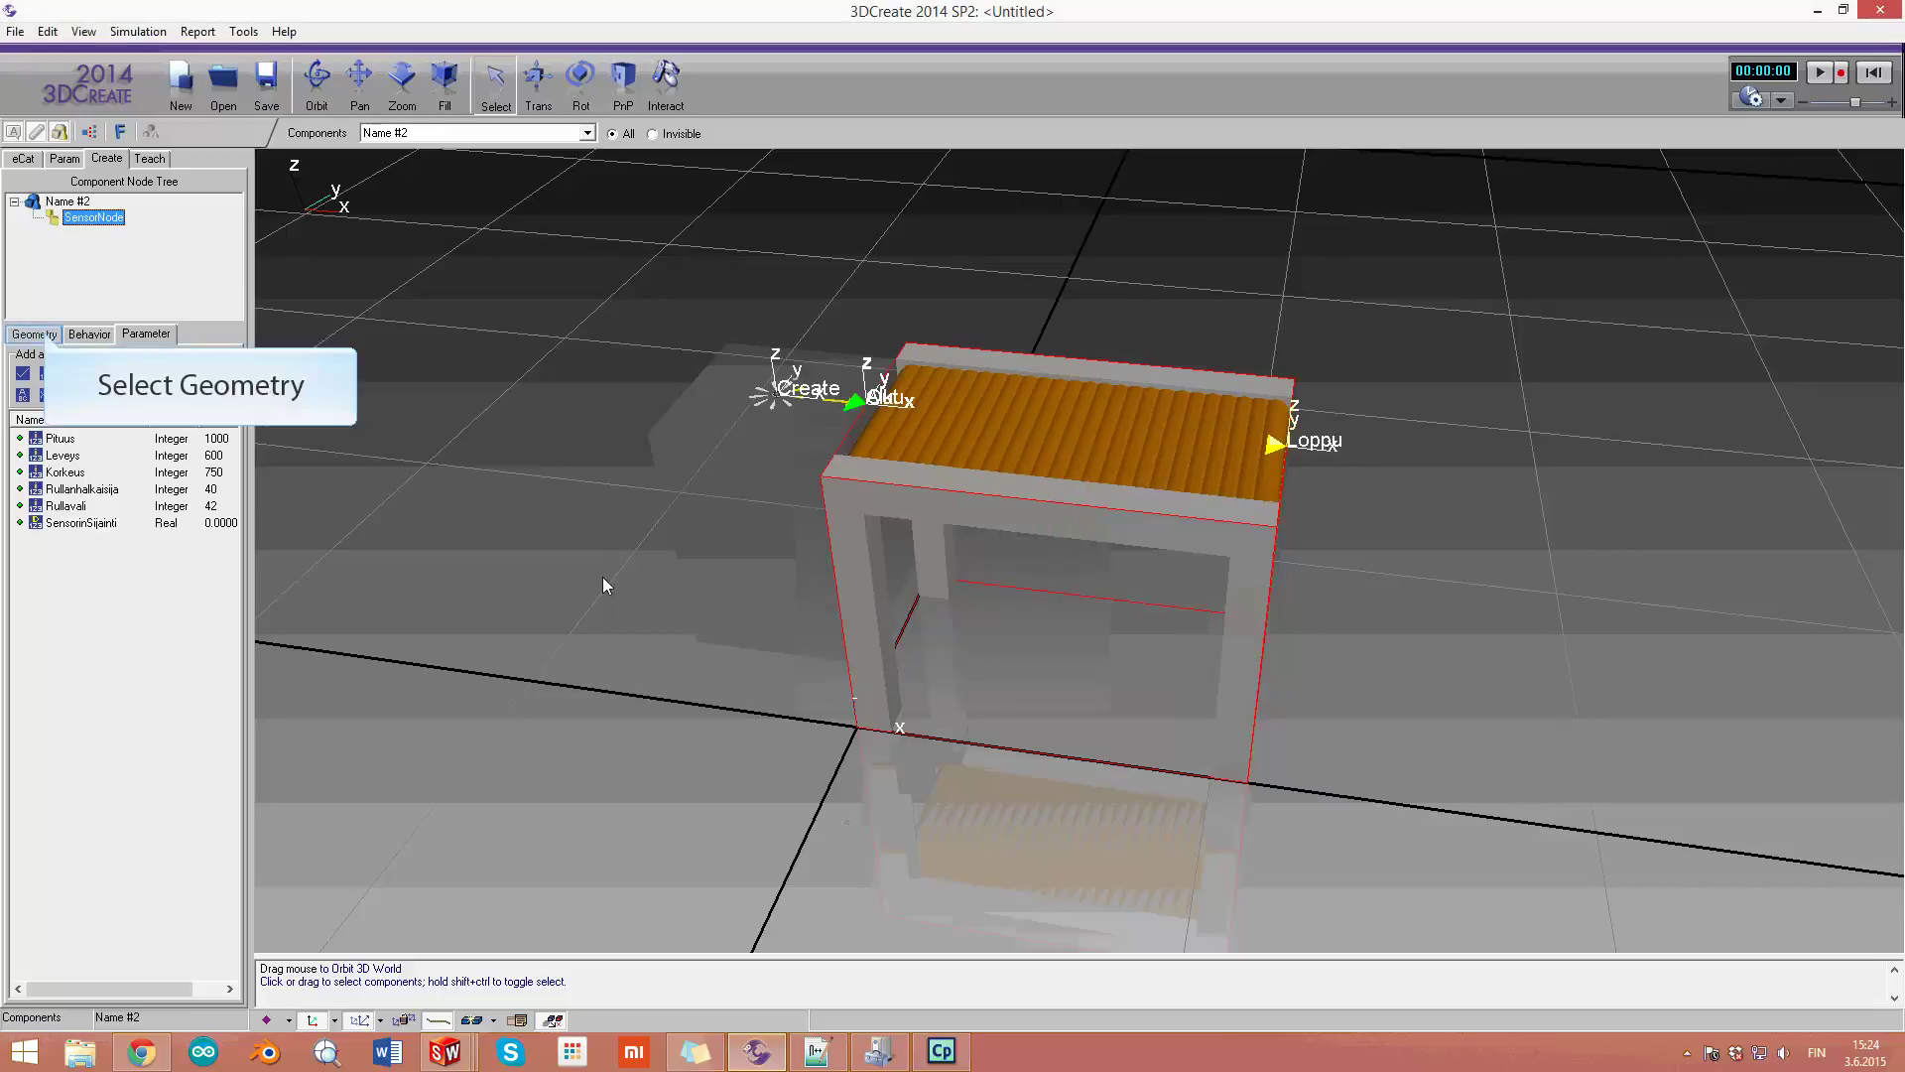
Step: Add a Block primitive feature to SensorNode and name it SensoriBlock
{"action": "left_click", "coordinate": [47, 338]}
{"action": "left_click", "coordinate": [46, 338]}
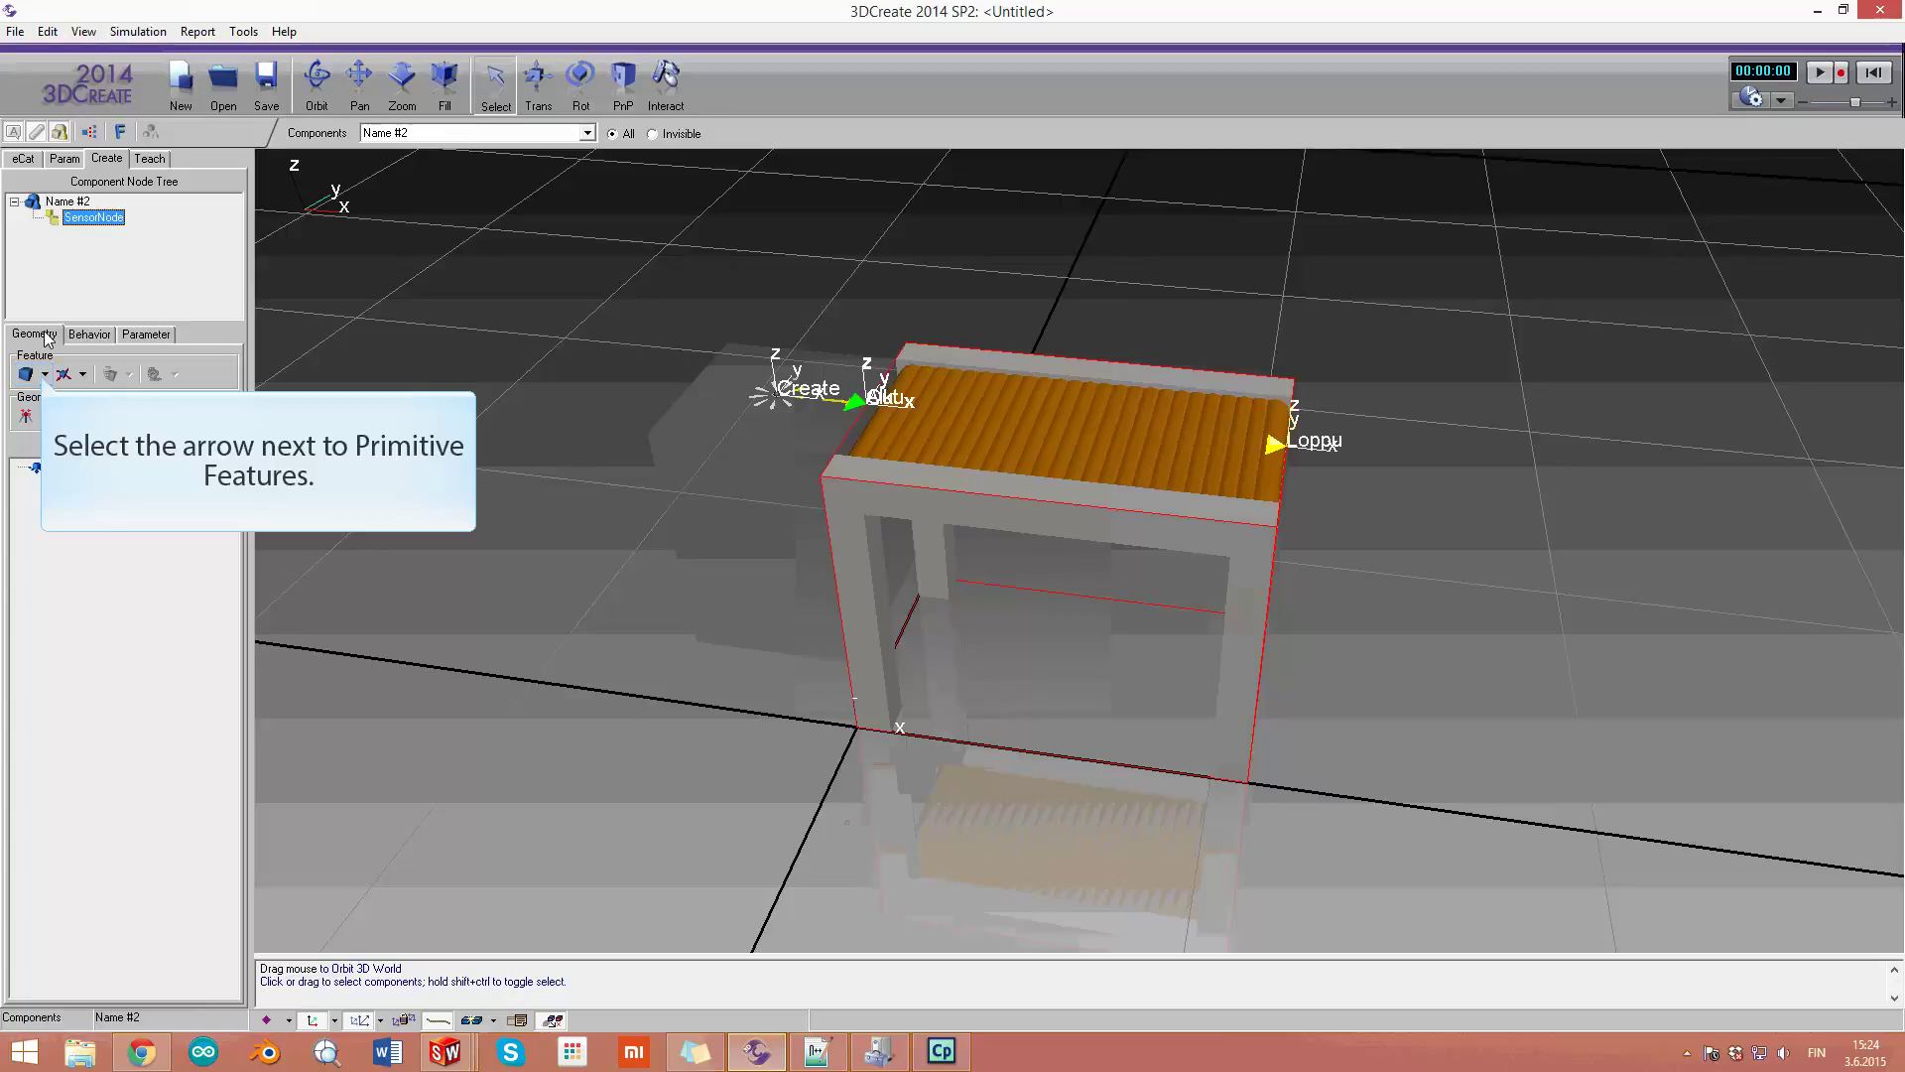
{"action": "left_click", "coordinate": [44, 376]}
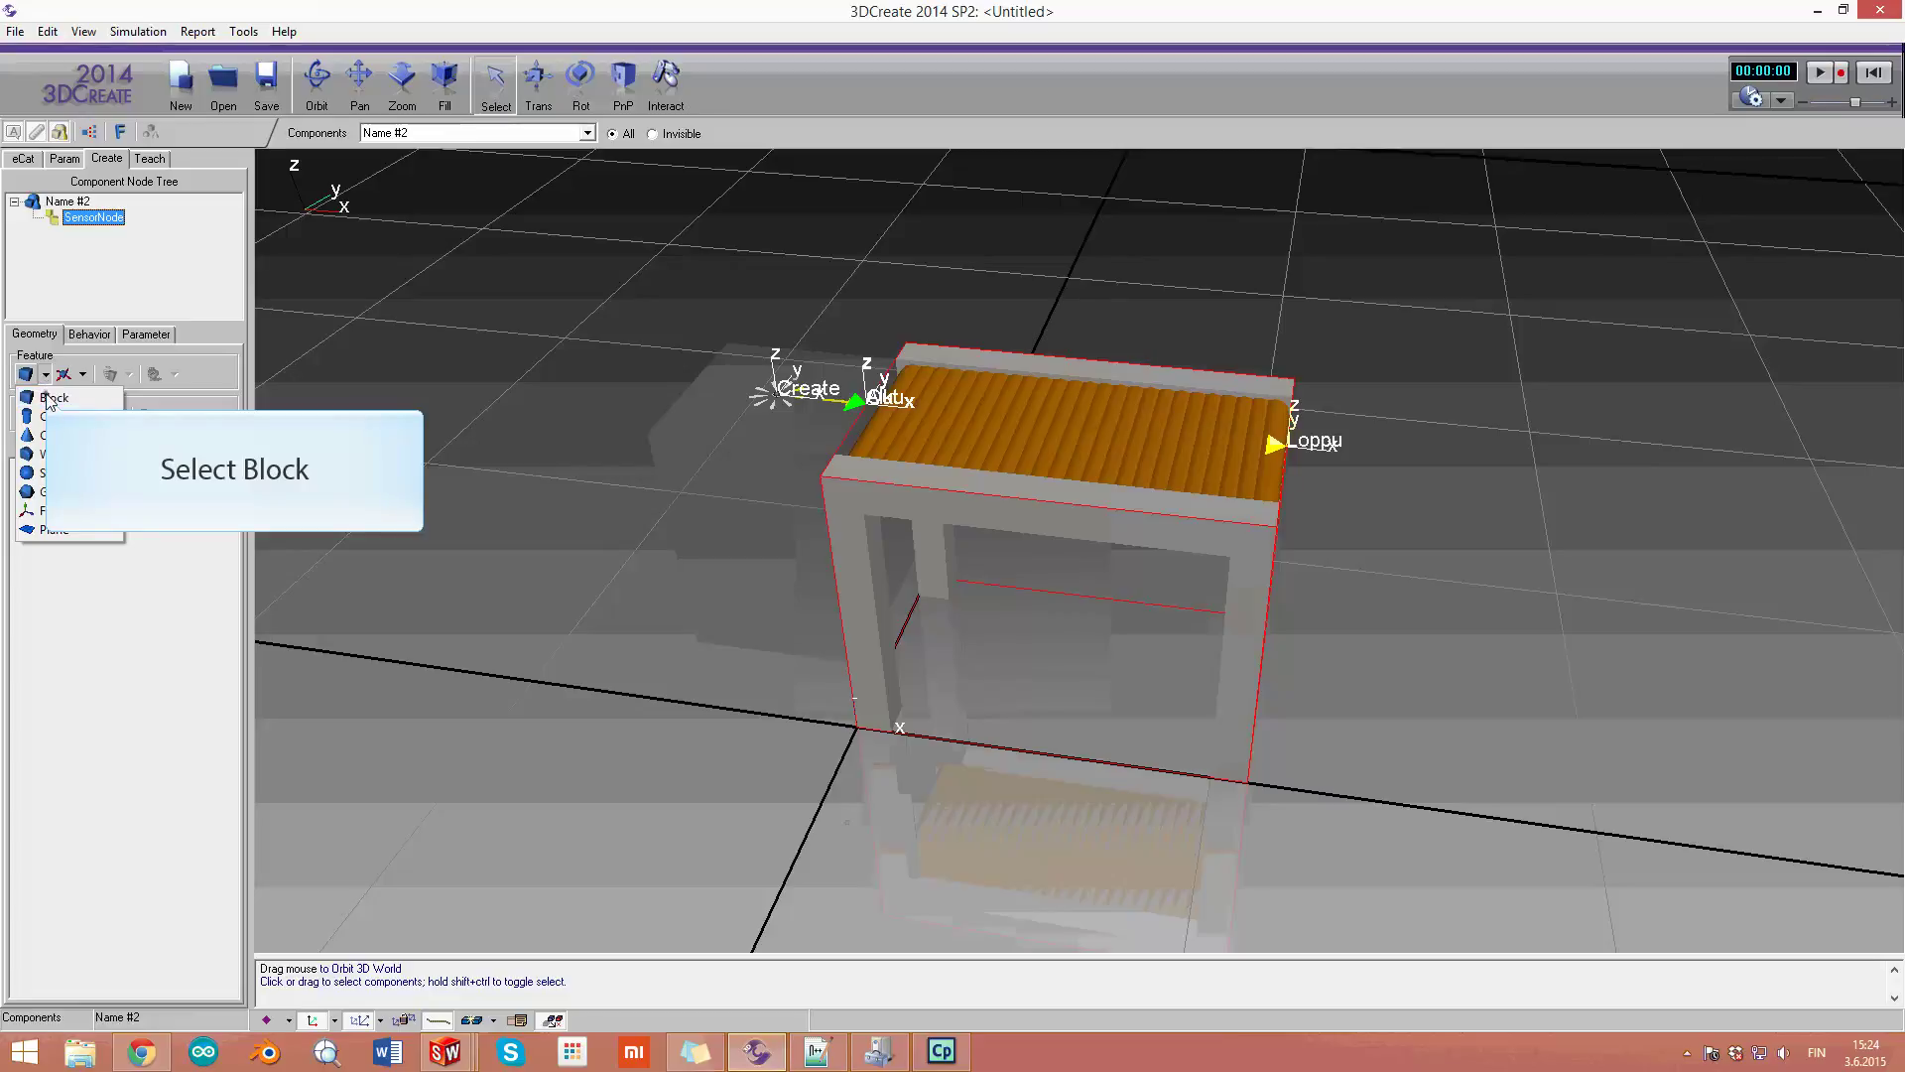
{"action": "left_click", "coordinate": [47, 398]}
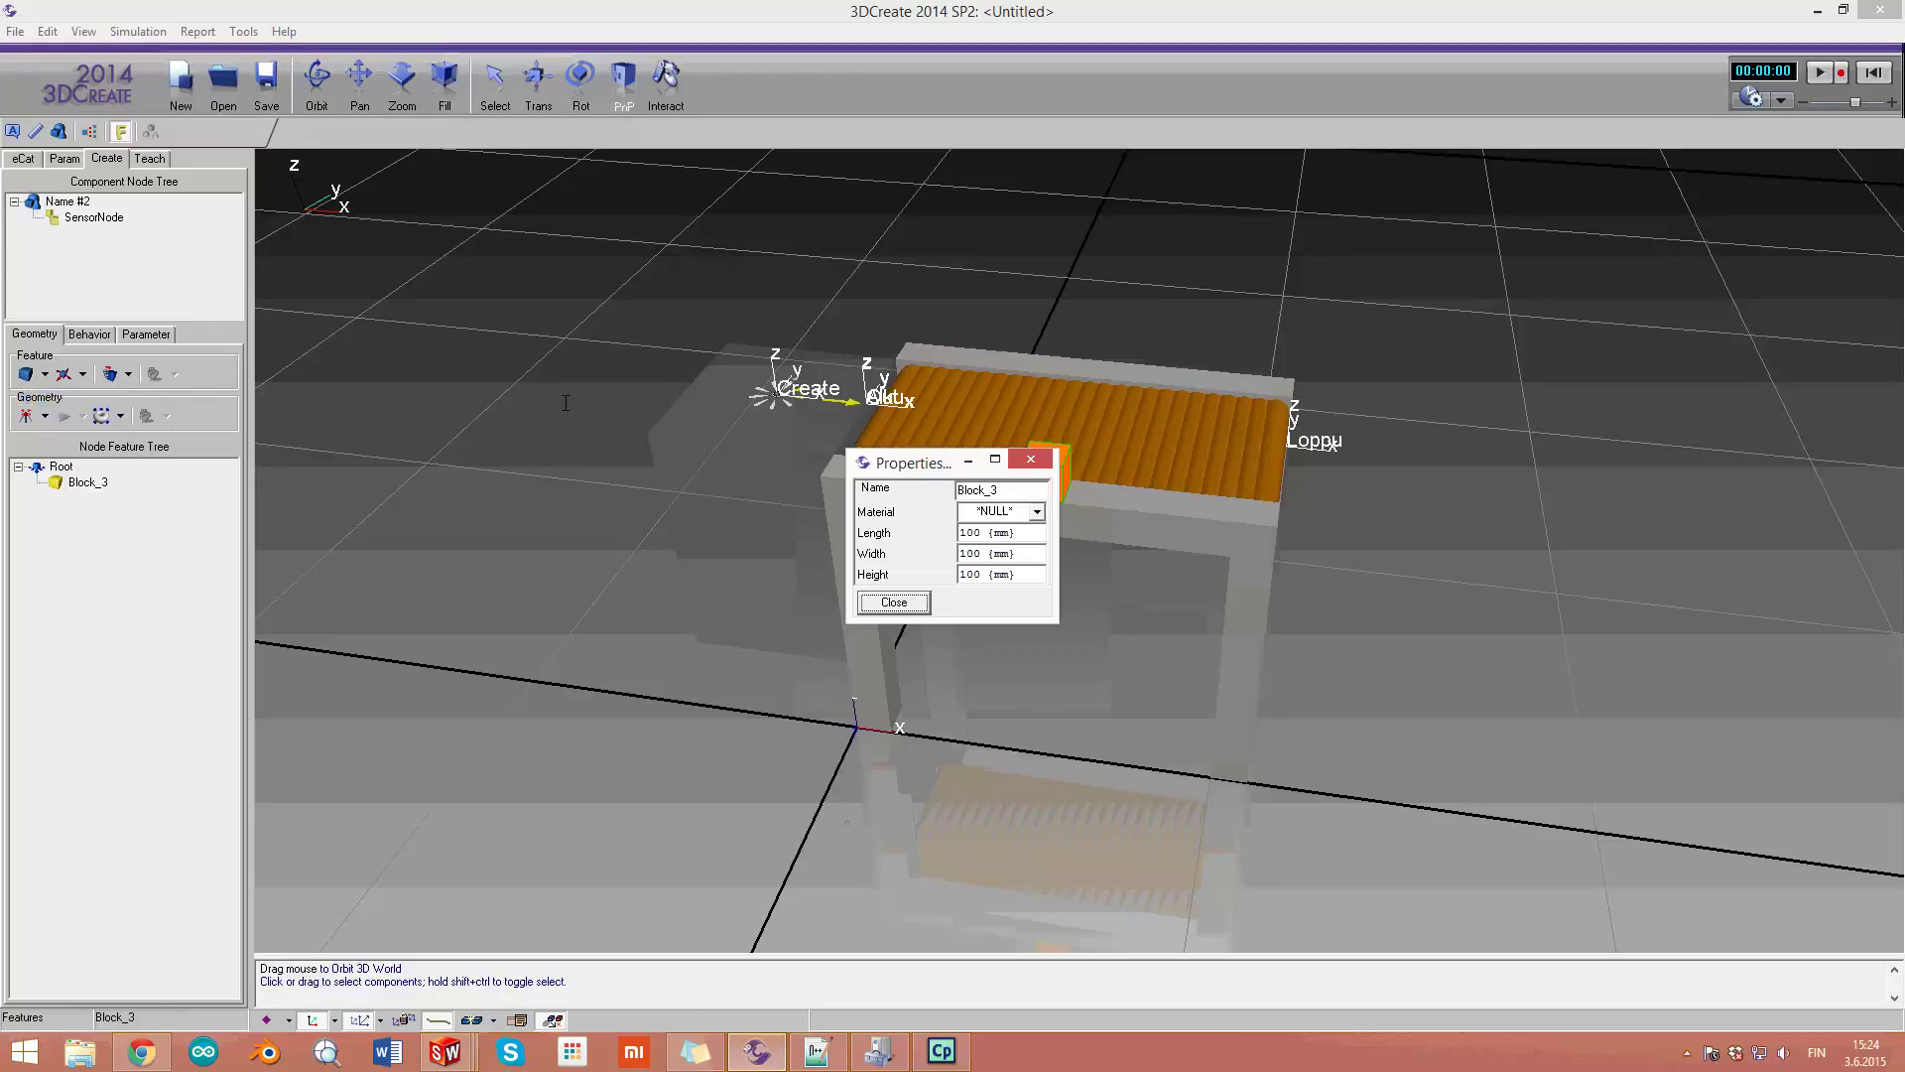
{"action": "double_click", "coordinate": [1002, 489]}
{"action": "type", "text": "S"}
{"action": "type", "text": "en"}
{"action": "type", "text": "so"}
{"action": "type", "text": "riB"}
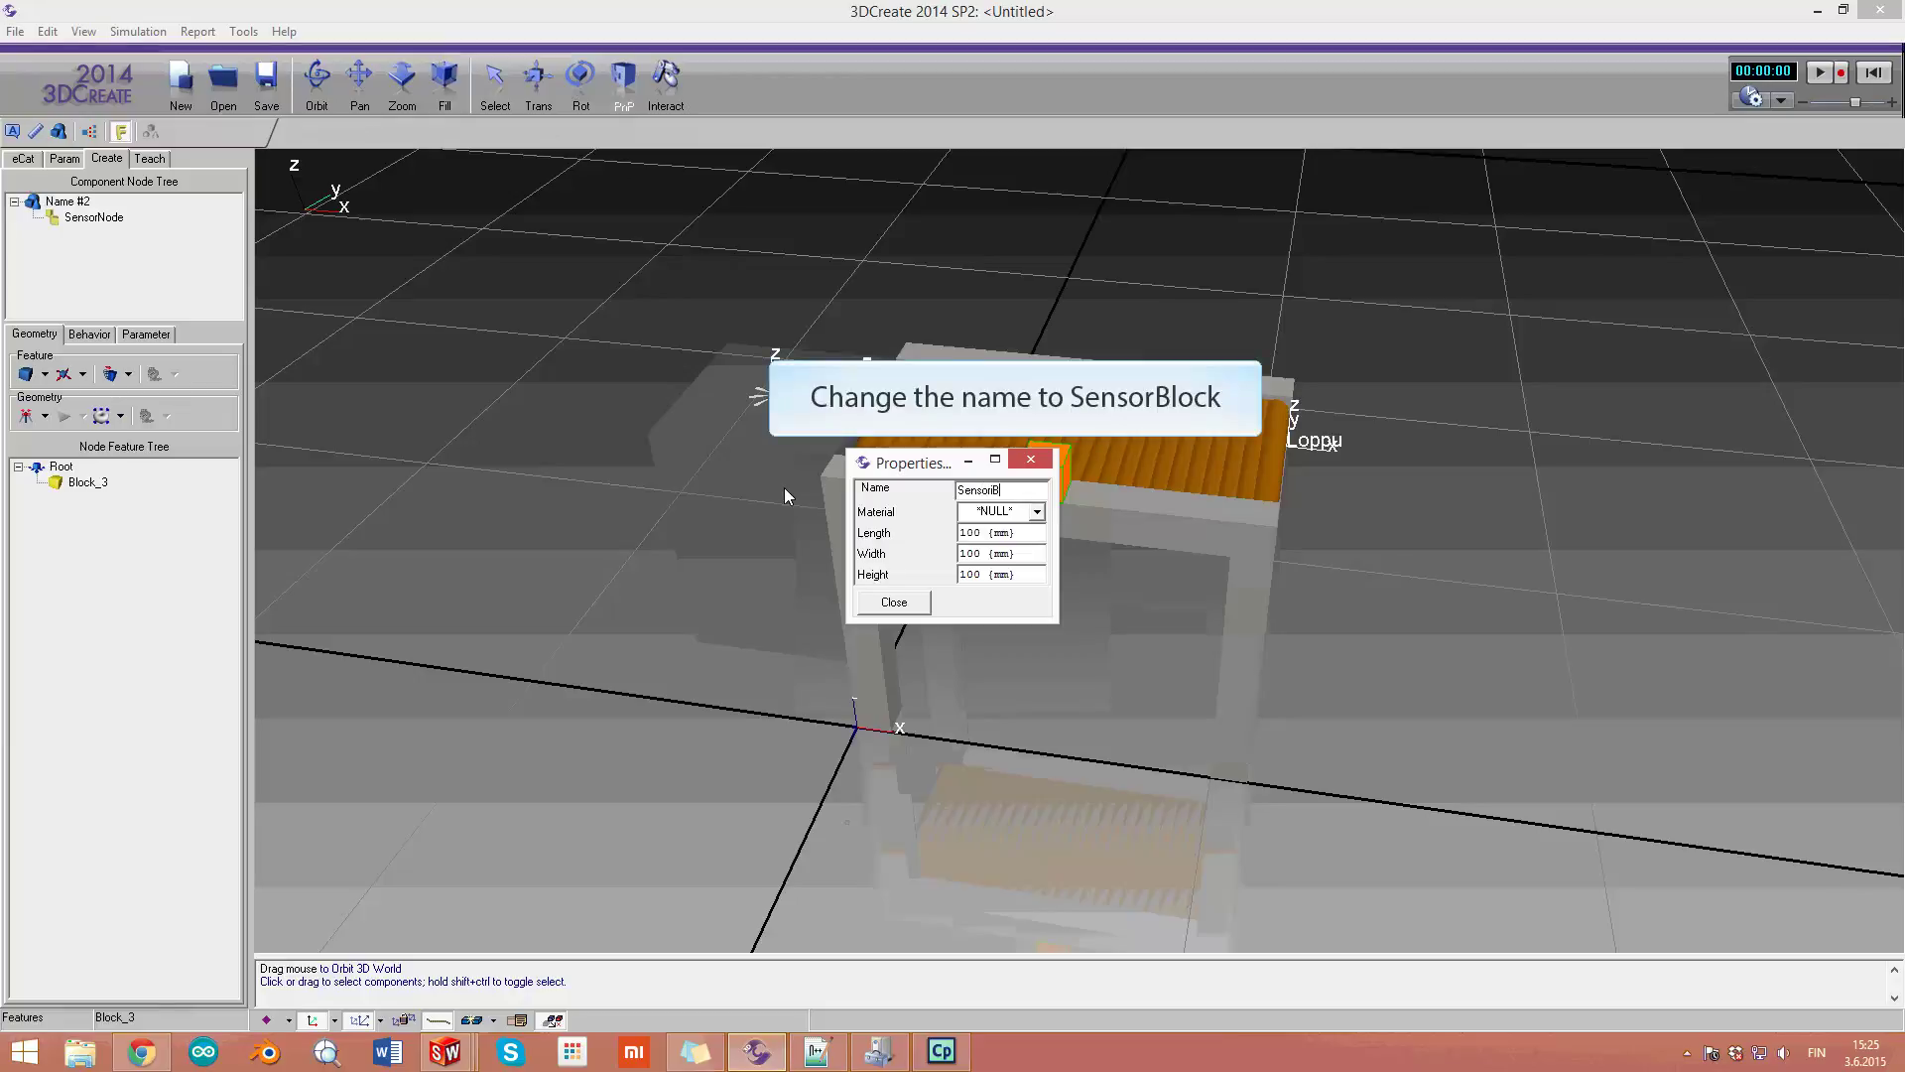
{"action": "type", "text": "lock"}
{"action": "key", "text": "Tab"}
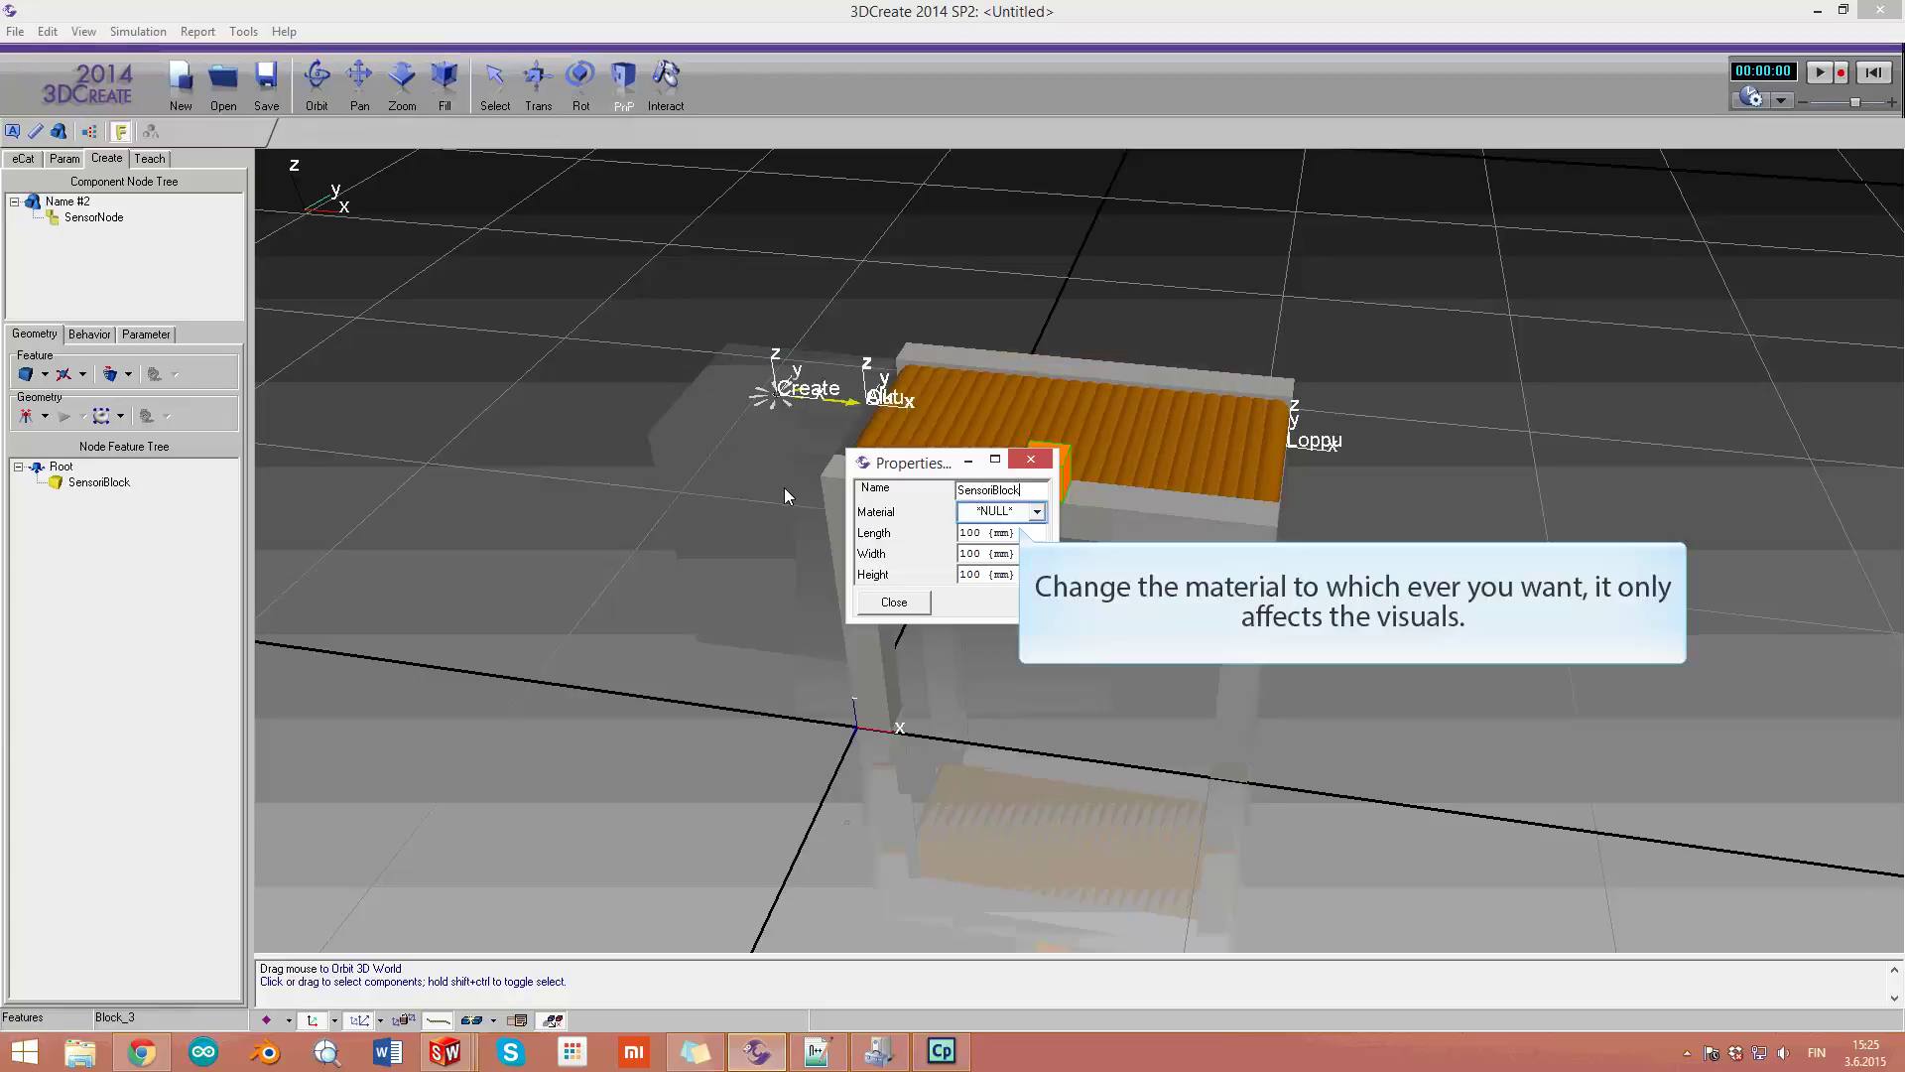
Step: Set the sensor block's material to chrome and close its properties
{"action": "left_click", "coordinate": [1037, 511]}
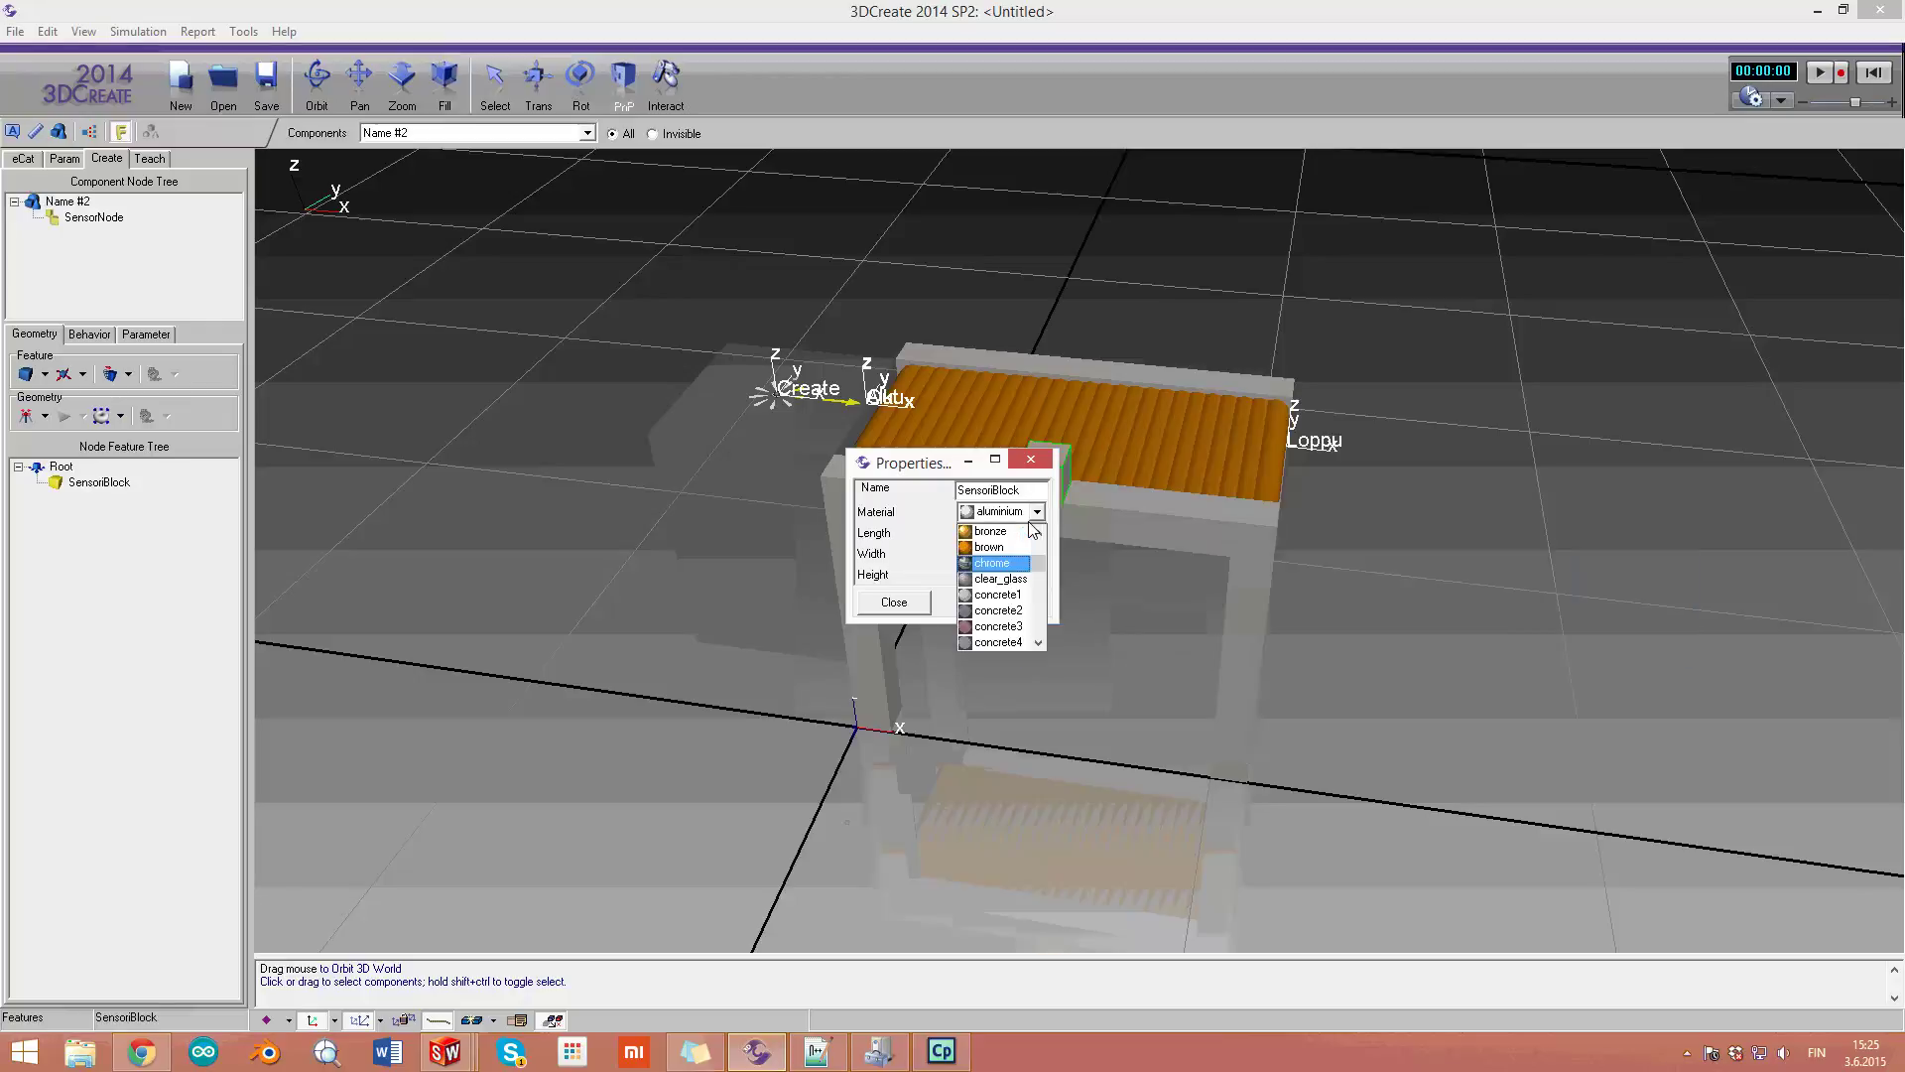
{"action": "left_click", "coordinate": [995, 569]}
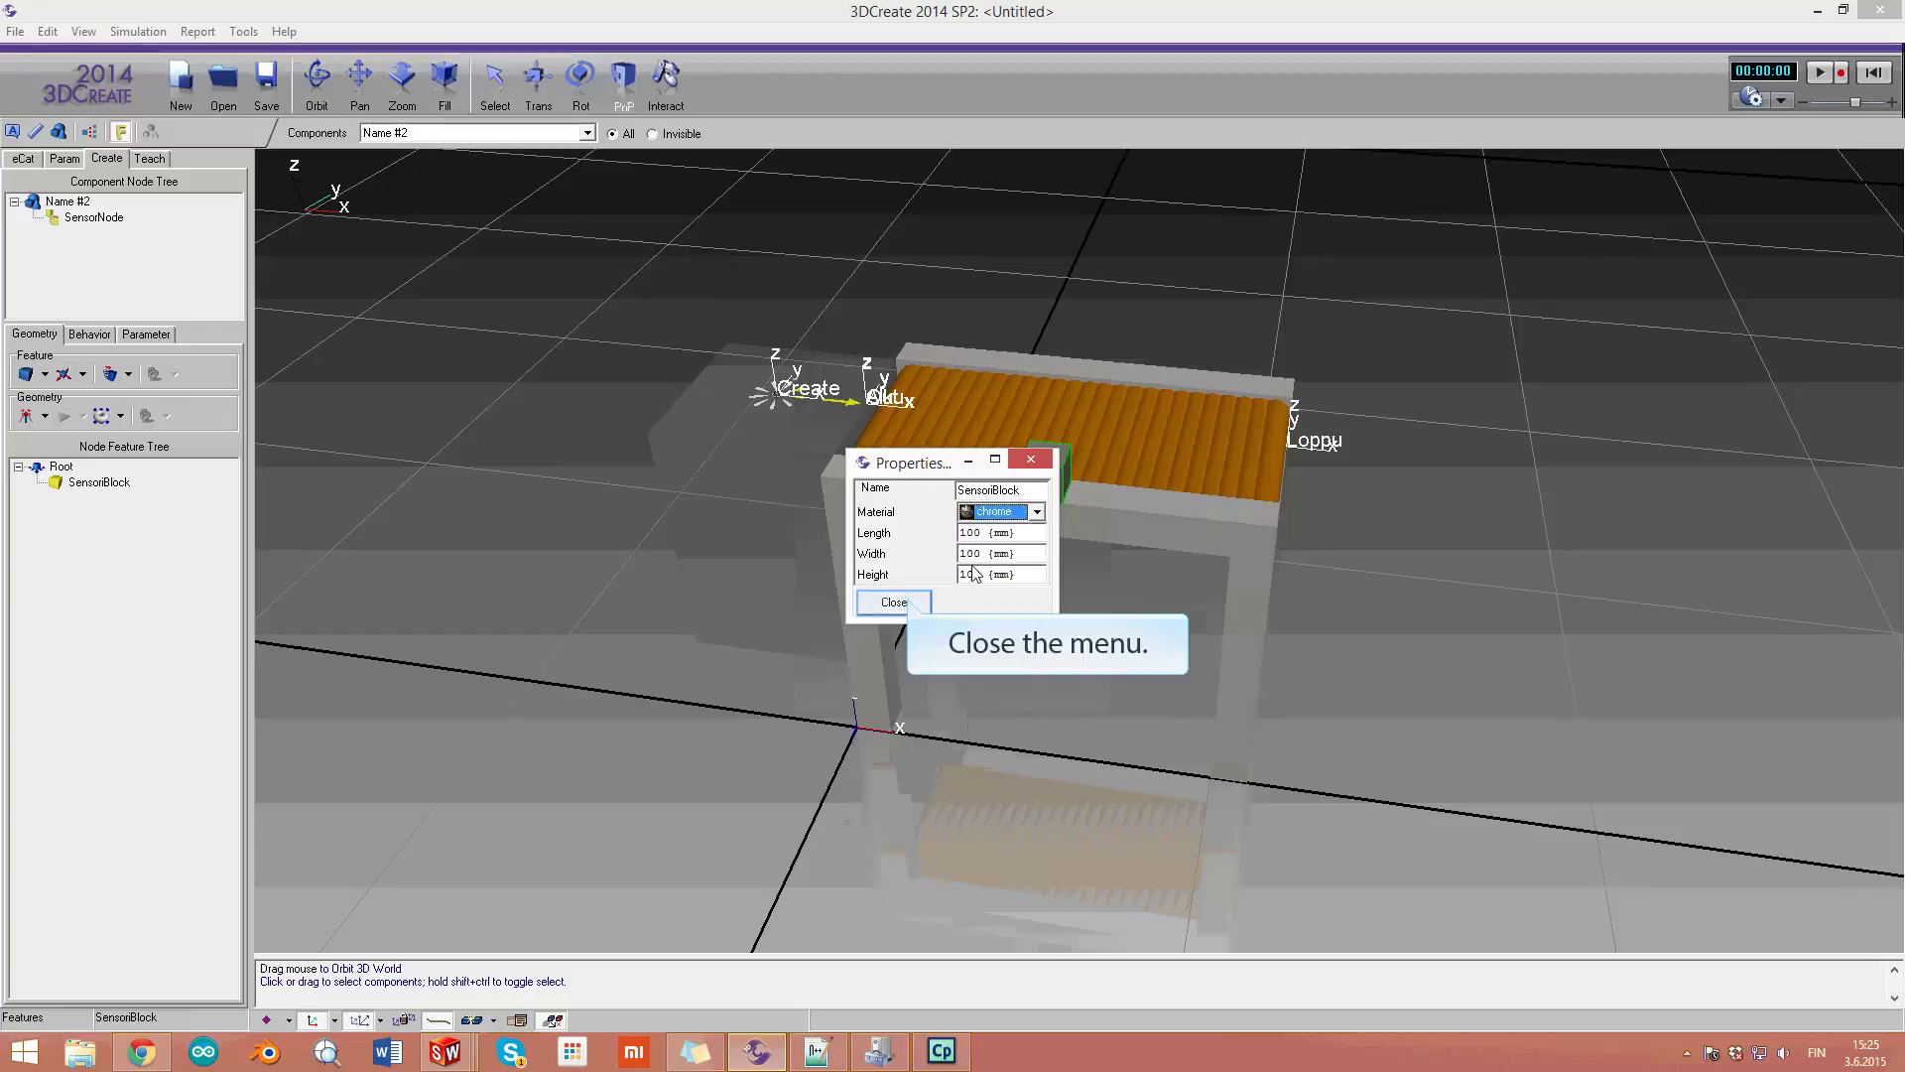
{"action": "left_click", "coordinate": [909, 601]}
Step: Select the sensor block on the conveyor and add a Jog Info behavior to SensorNode
{"action": "mouse_move", "coordinate": [1004, 580]}
{"action": "left_mouse_down"}
{"action": "mouse_move", "coordinate": [966, 589]}
{"action": "mouse_move", "coordinate": [1026, 586]}
{"action": "left_mouse_up"}
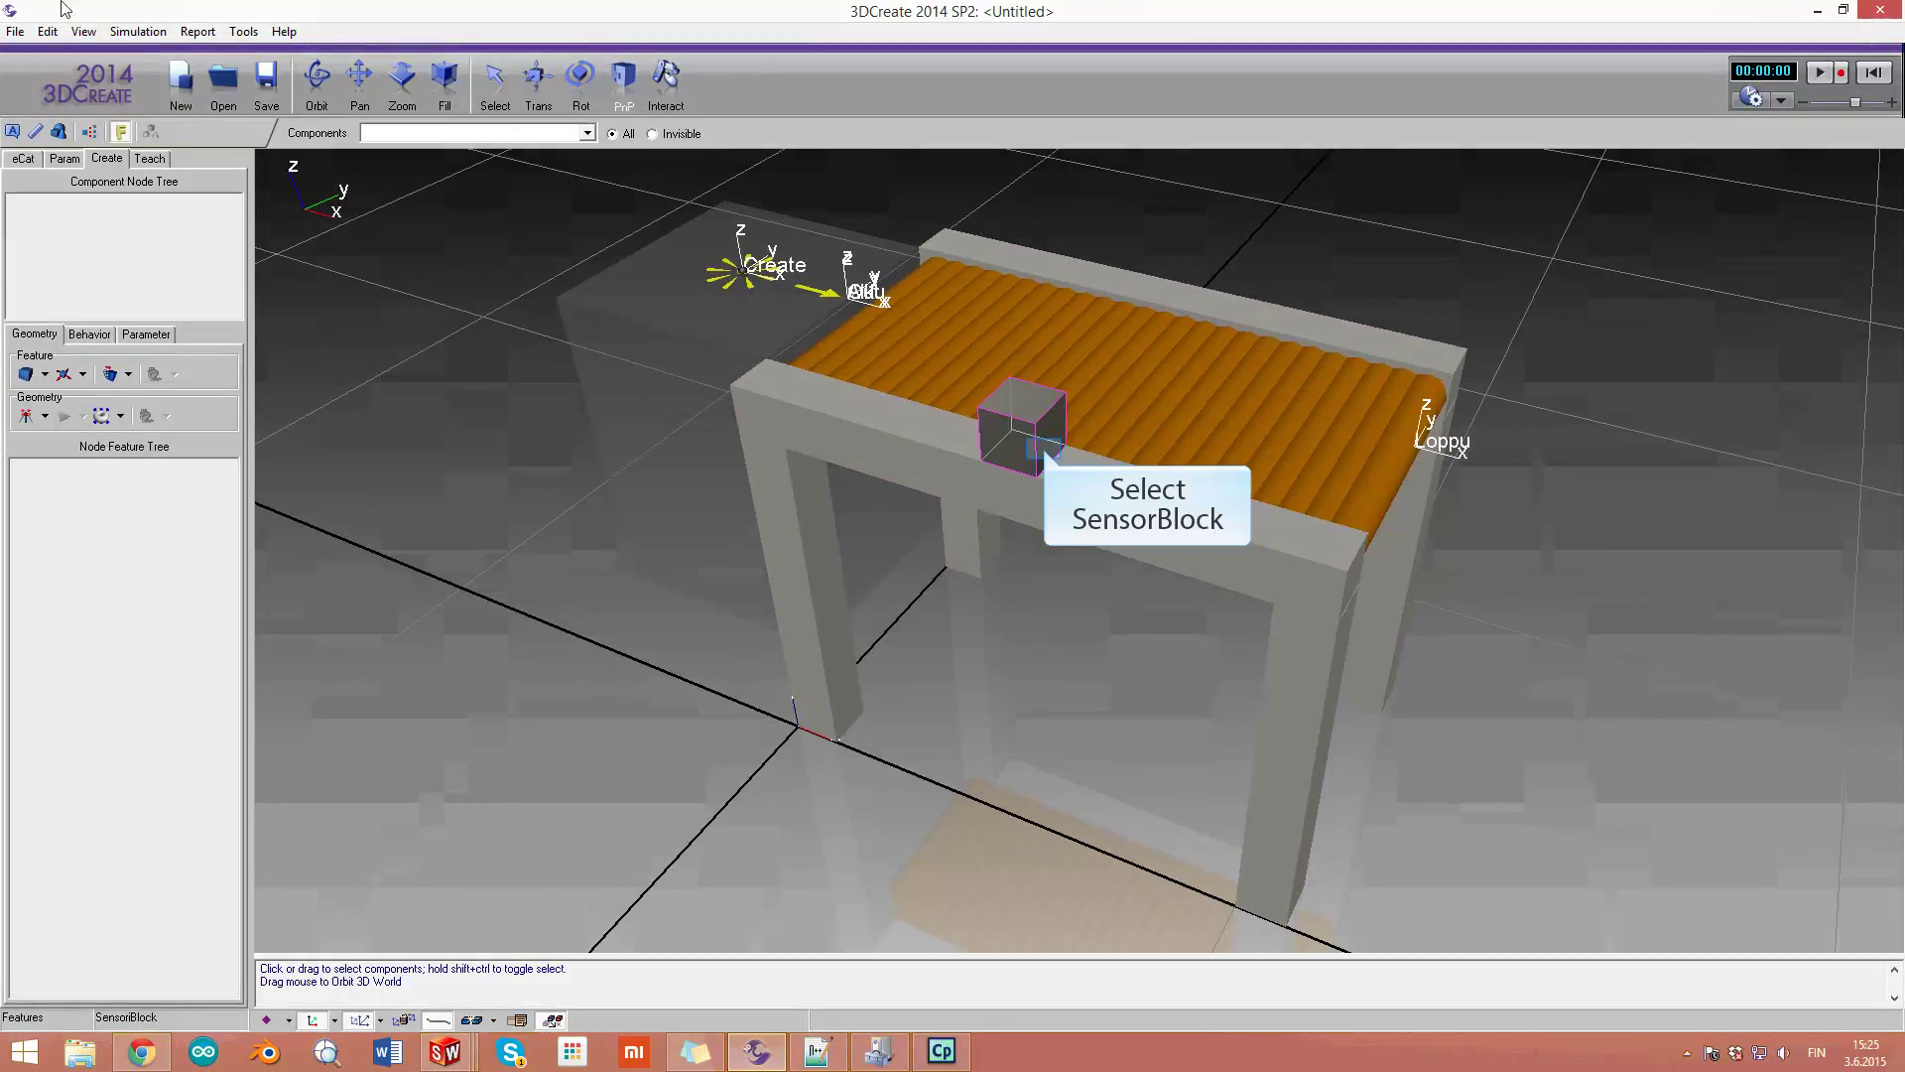
{"action": "left_click", "coordinate": [1044, 454]}
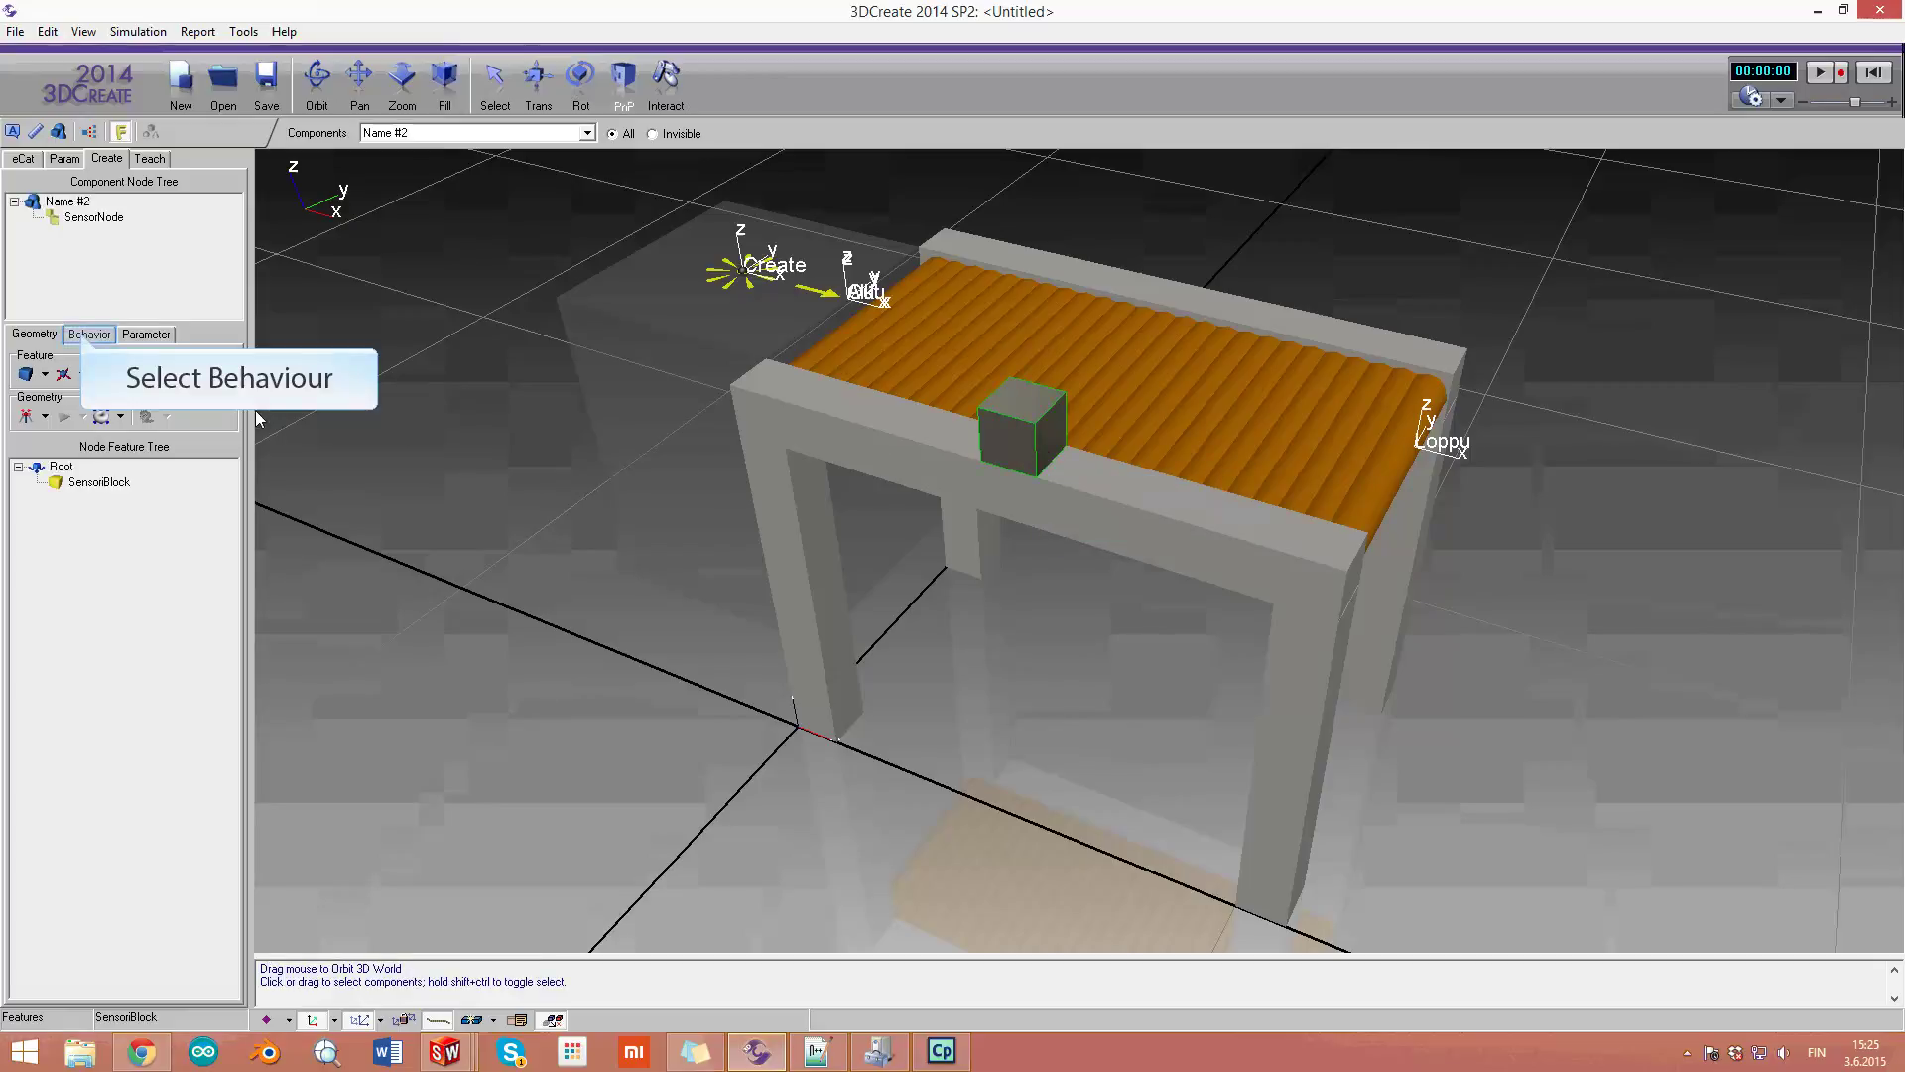
{"action": "left_click", "coordinate": [88, 334]}
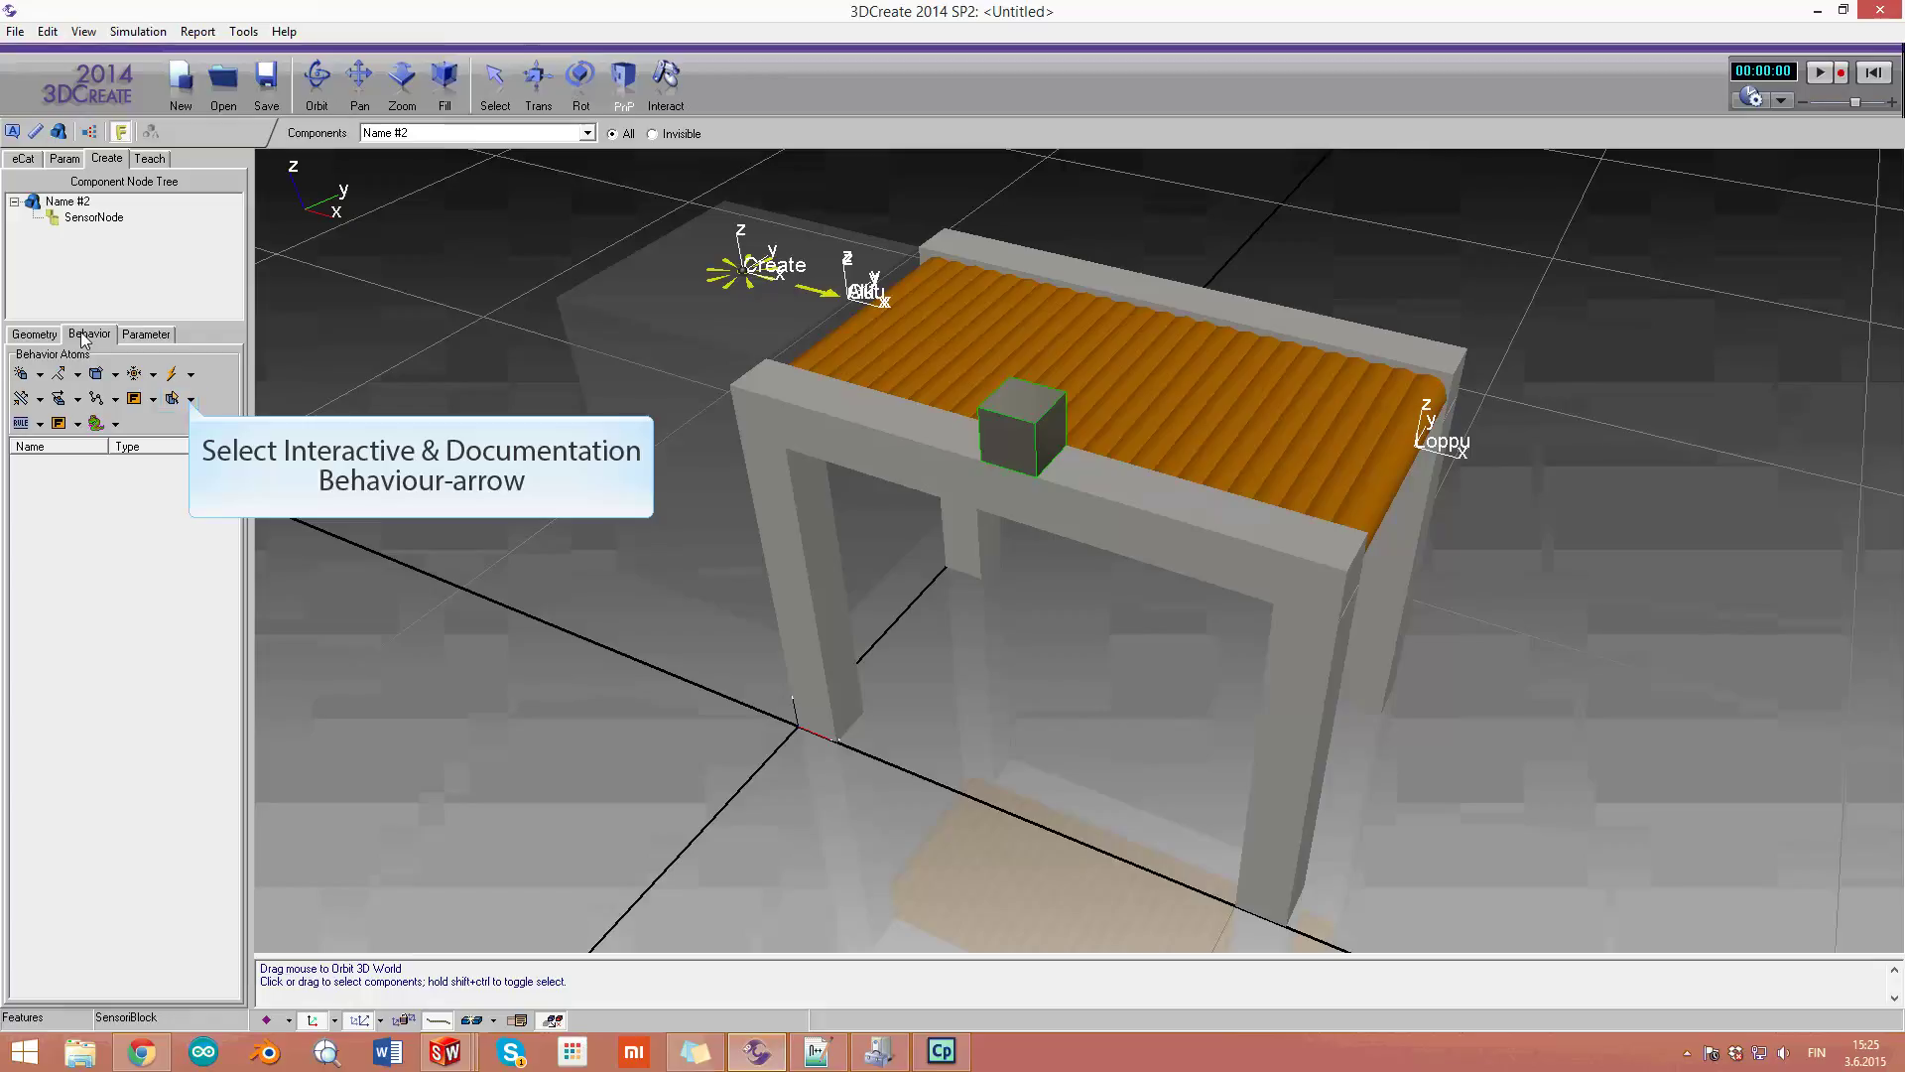
{"action": "left_click", "coordinate": [191, 401]}
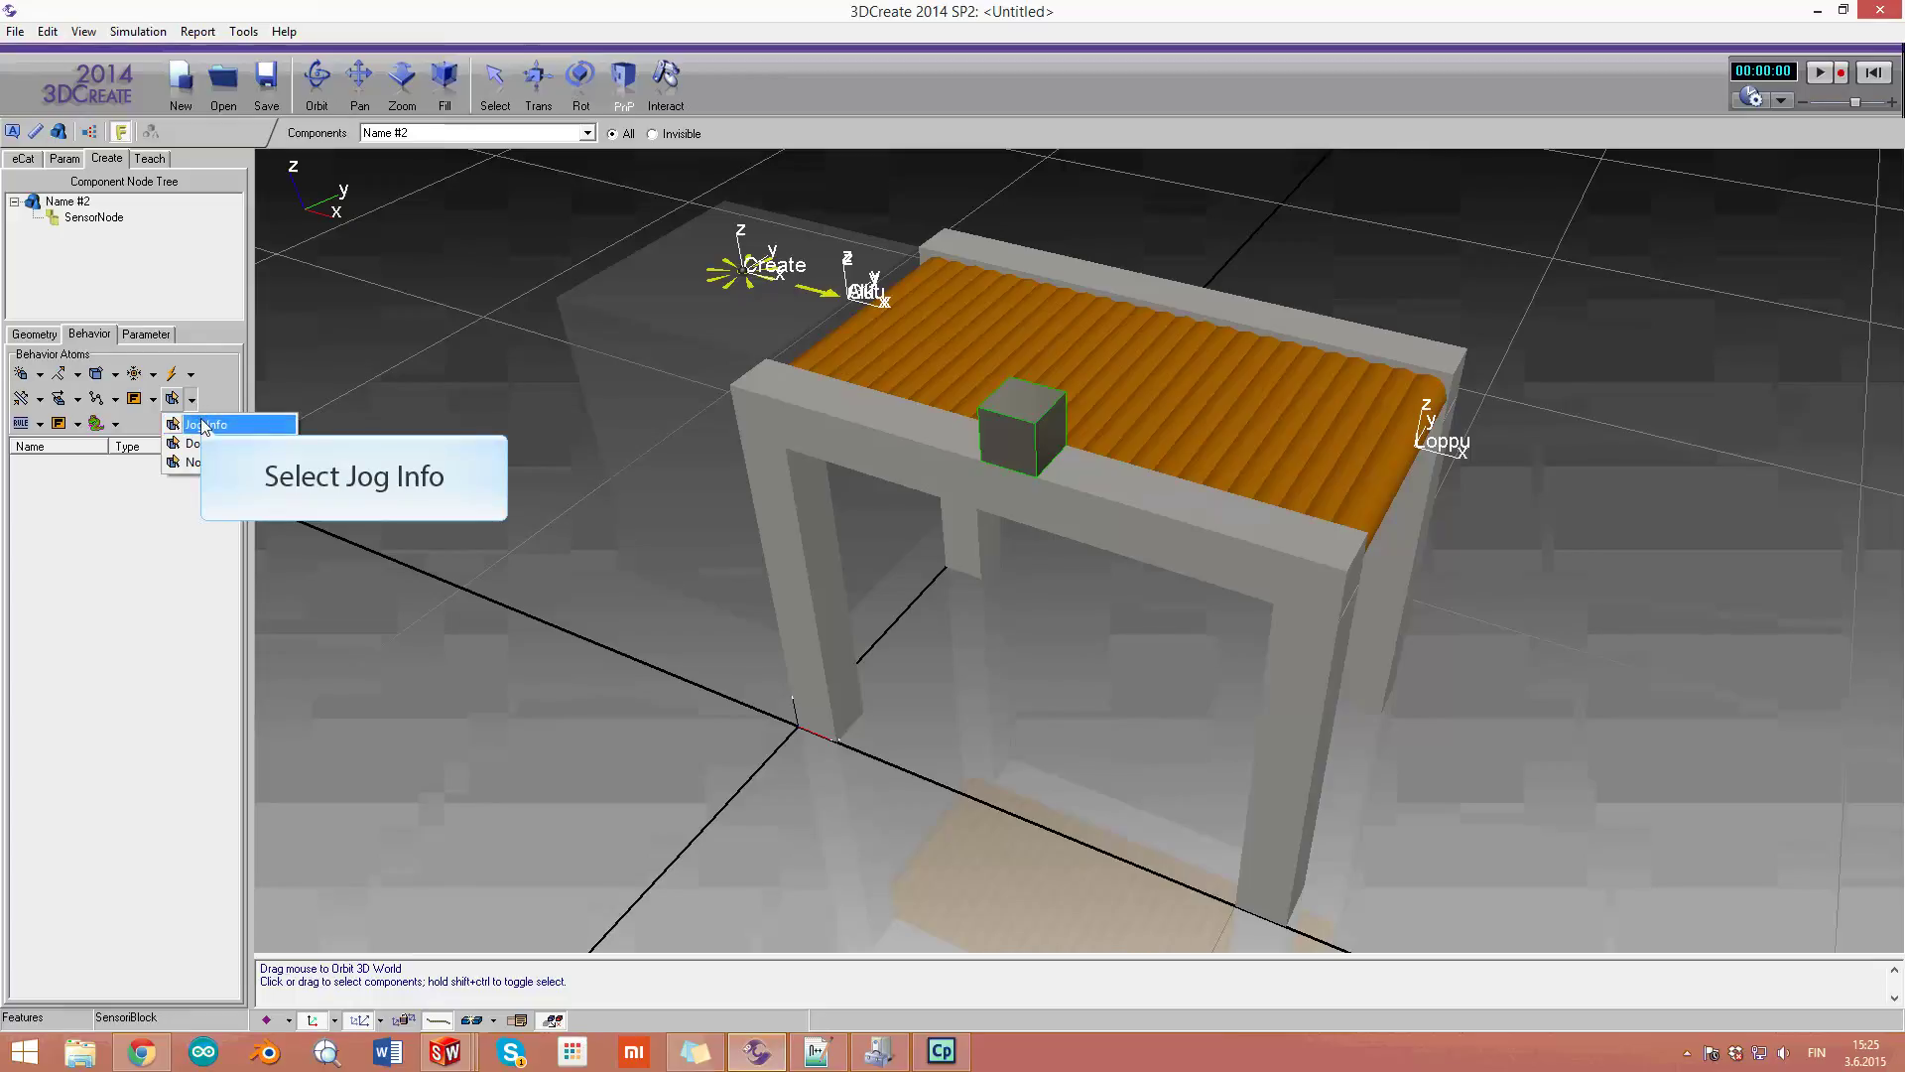
{"action": "left_click", "coordinate": [203, 425]}
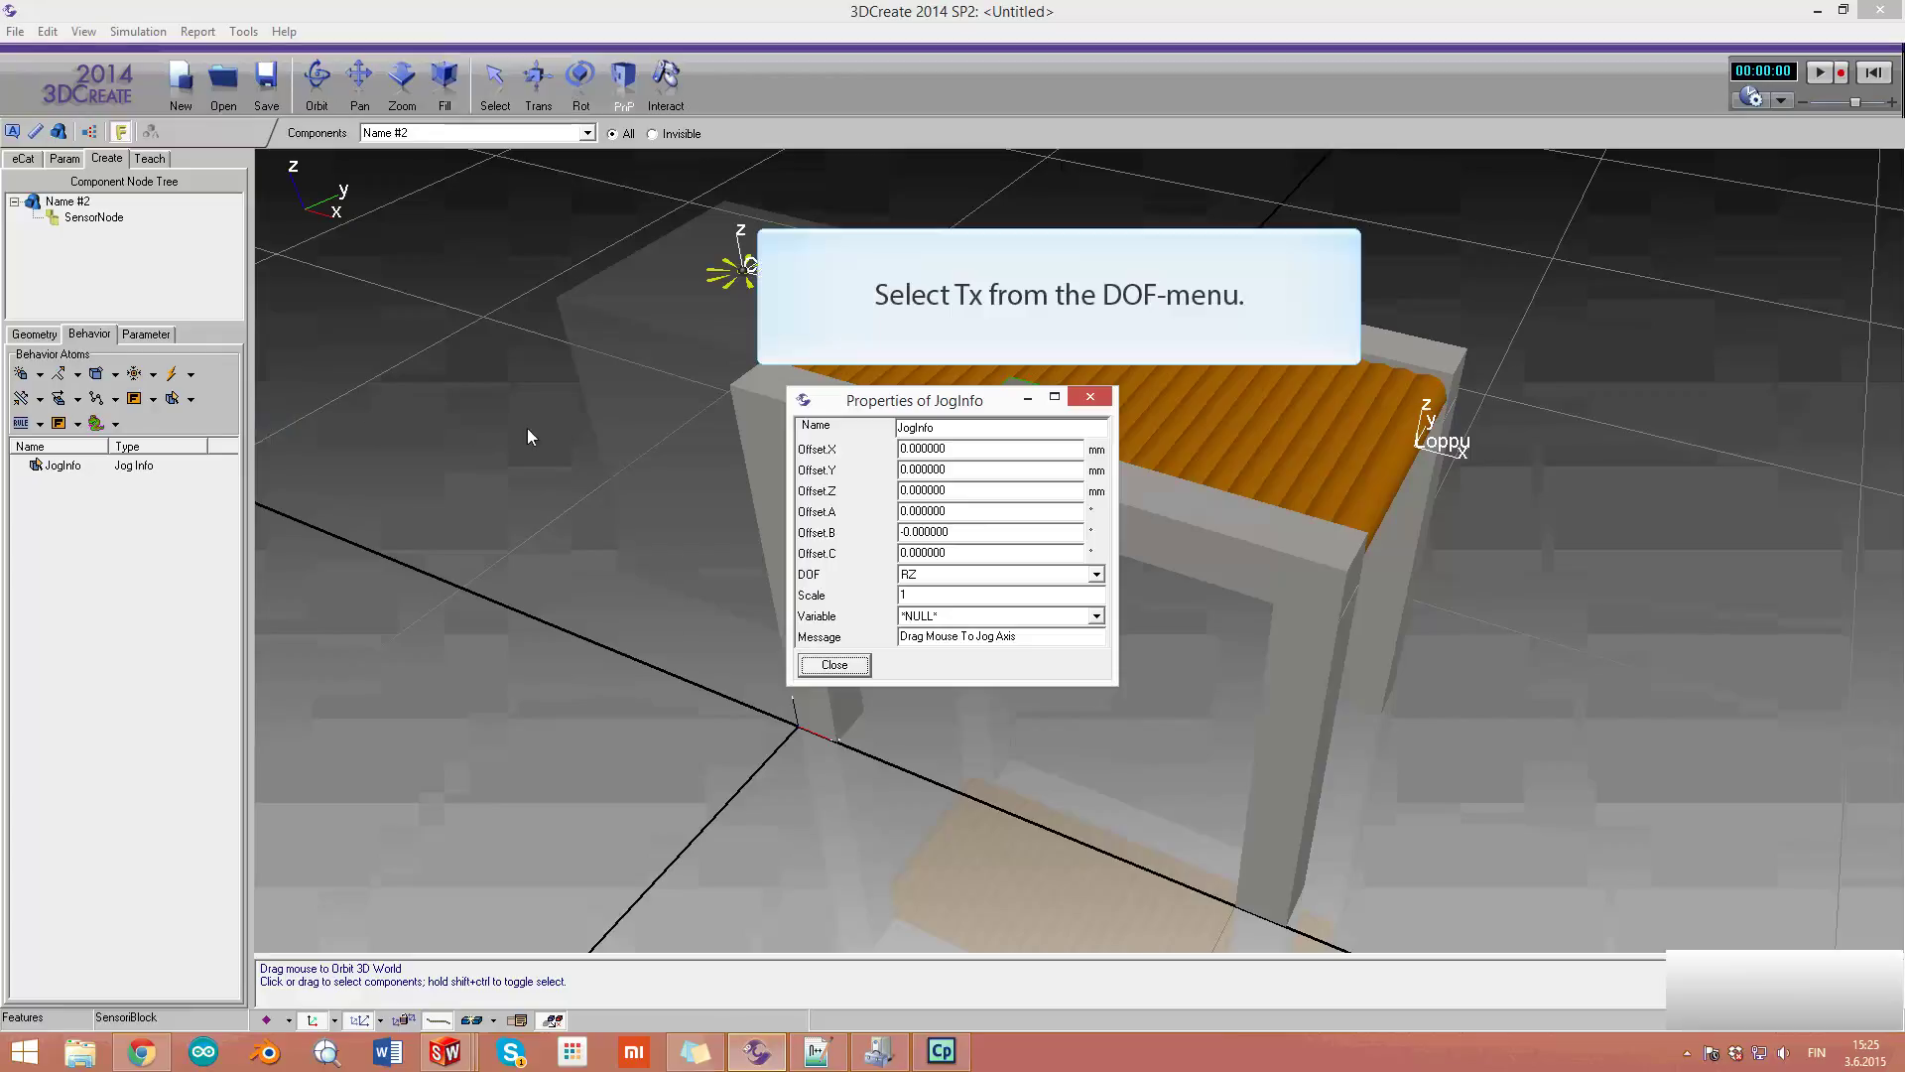
Step: Set the Jog Info degree of freedom to TX and its controlling variable to SensorinSijainti
{"action": "left_click", "coordinate": [940, 582]}
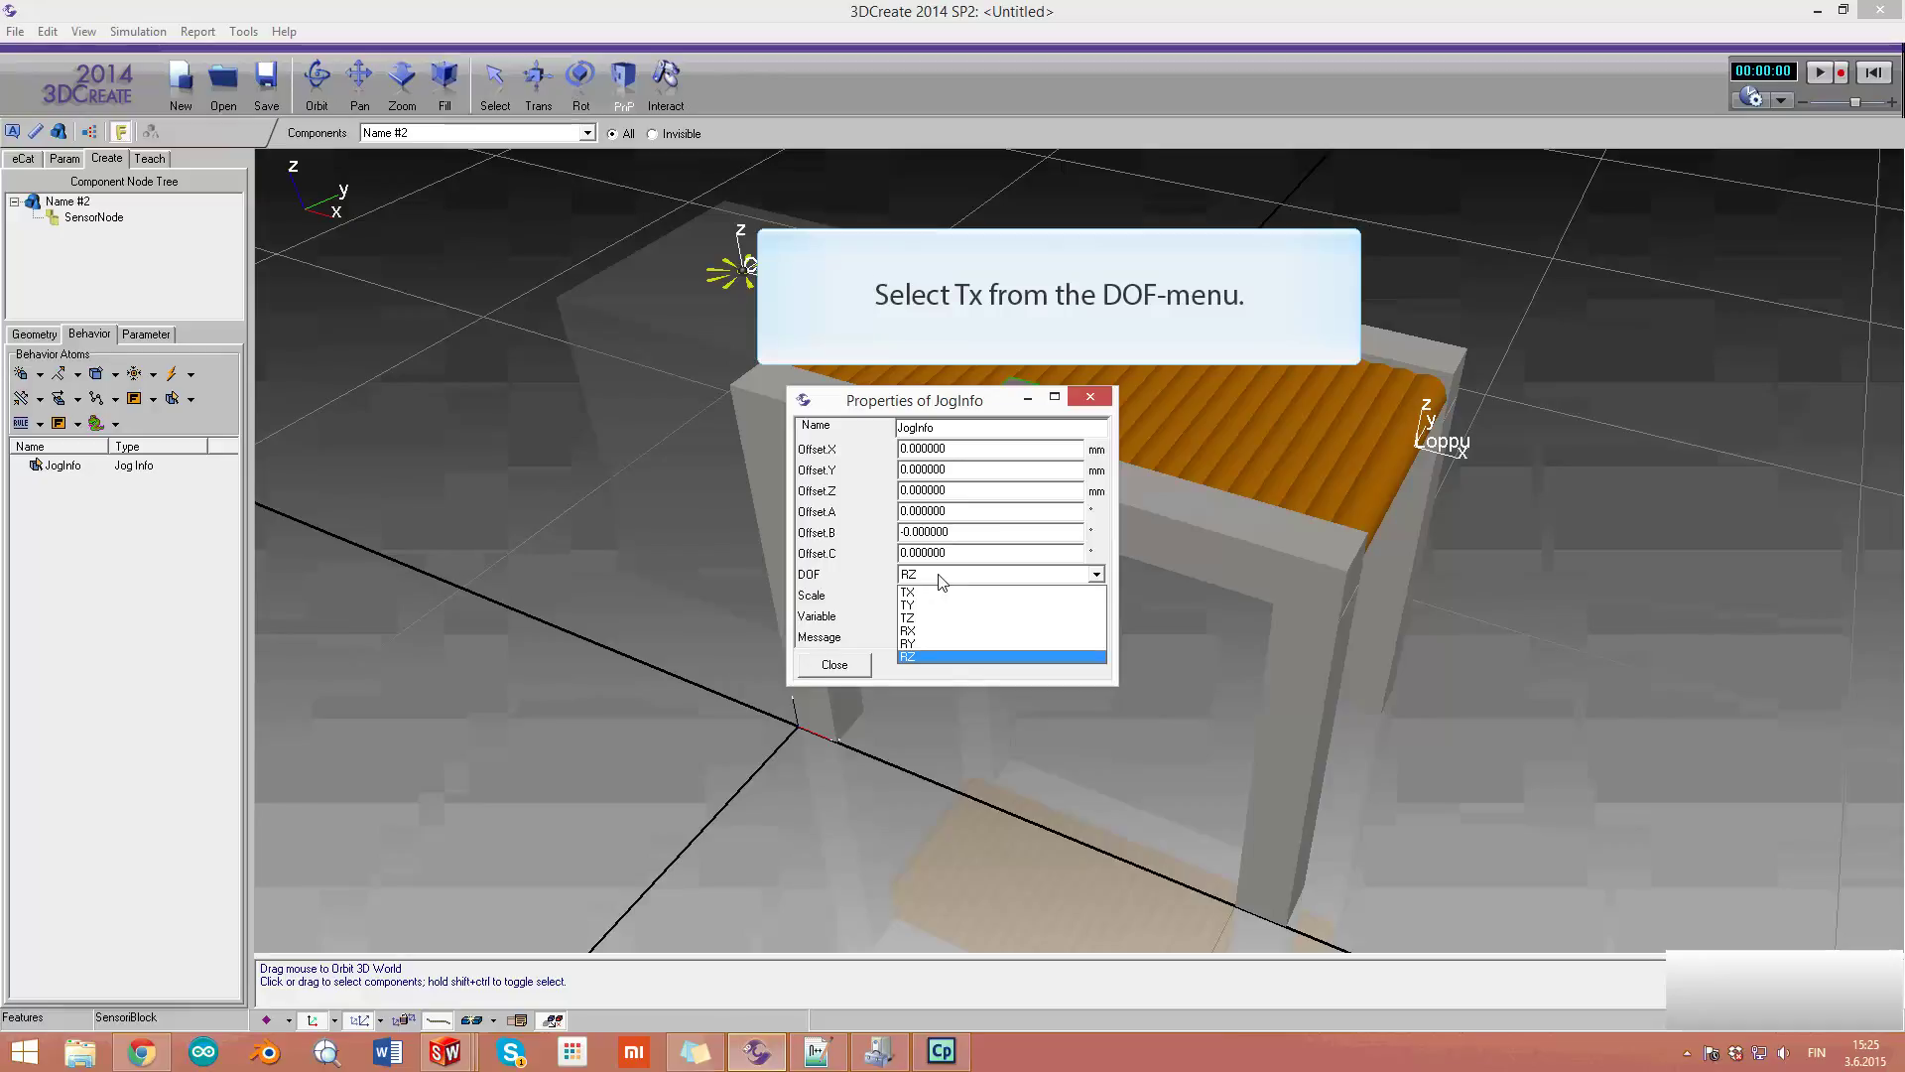
{"action": "left_click", "coordinate": [945, 594]}
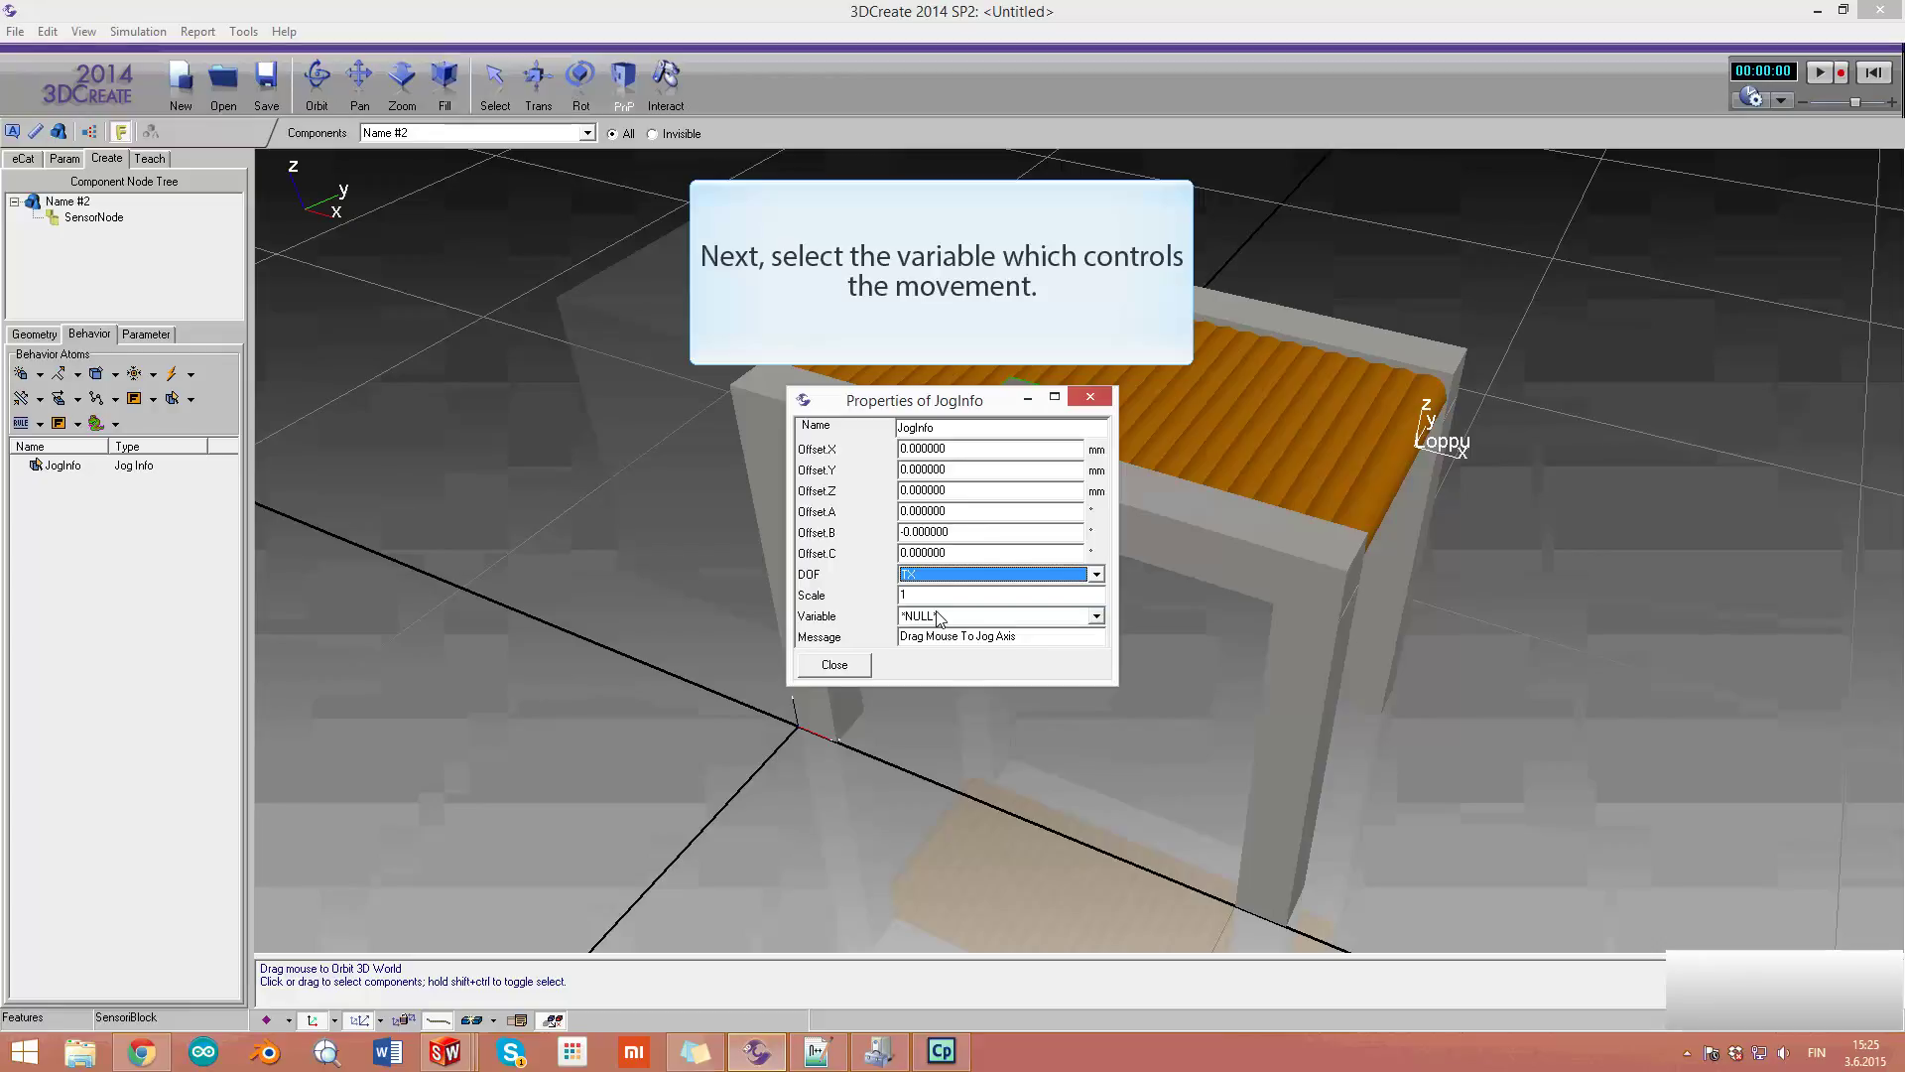
{"action": "left_click", "coordinate": [936, 614]}
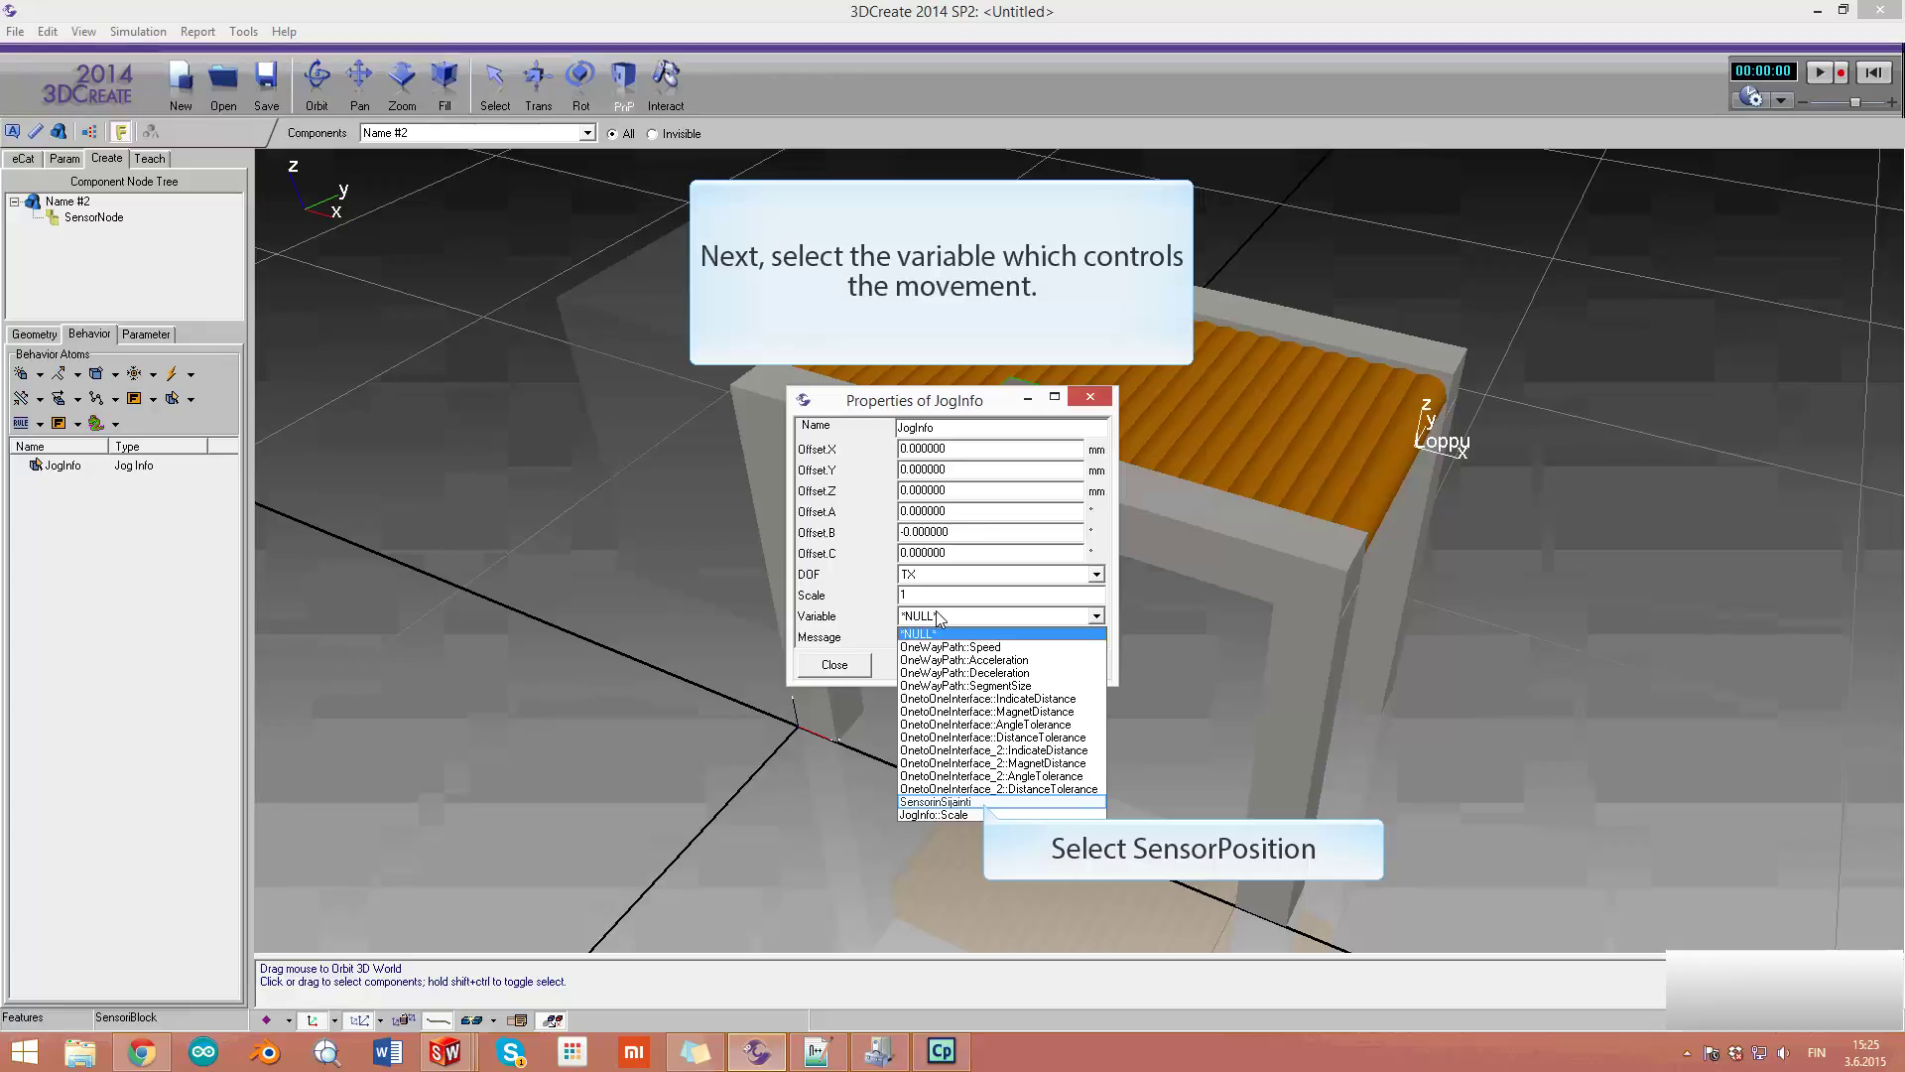
{"action": "left_click", "coordinate": [984, 802]}
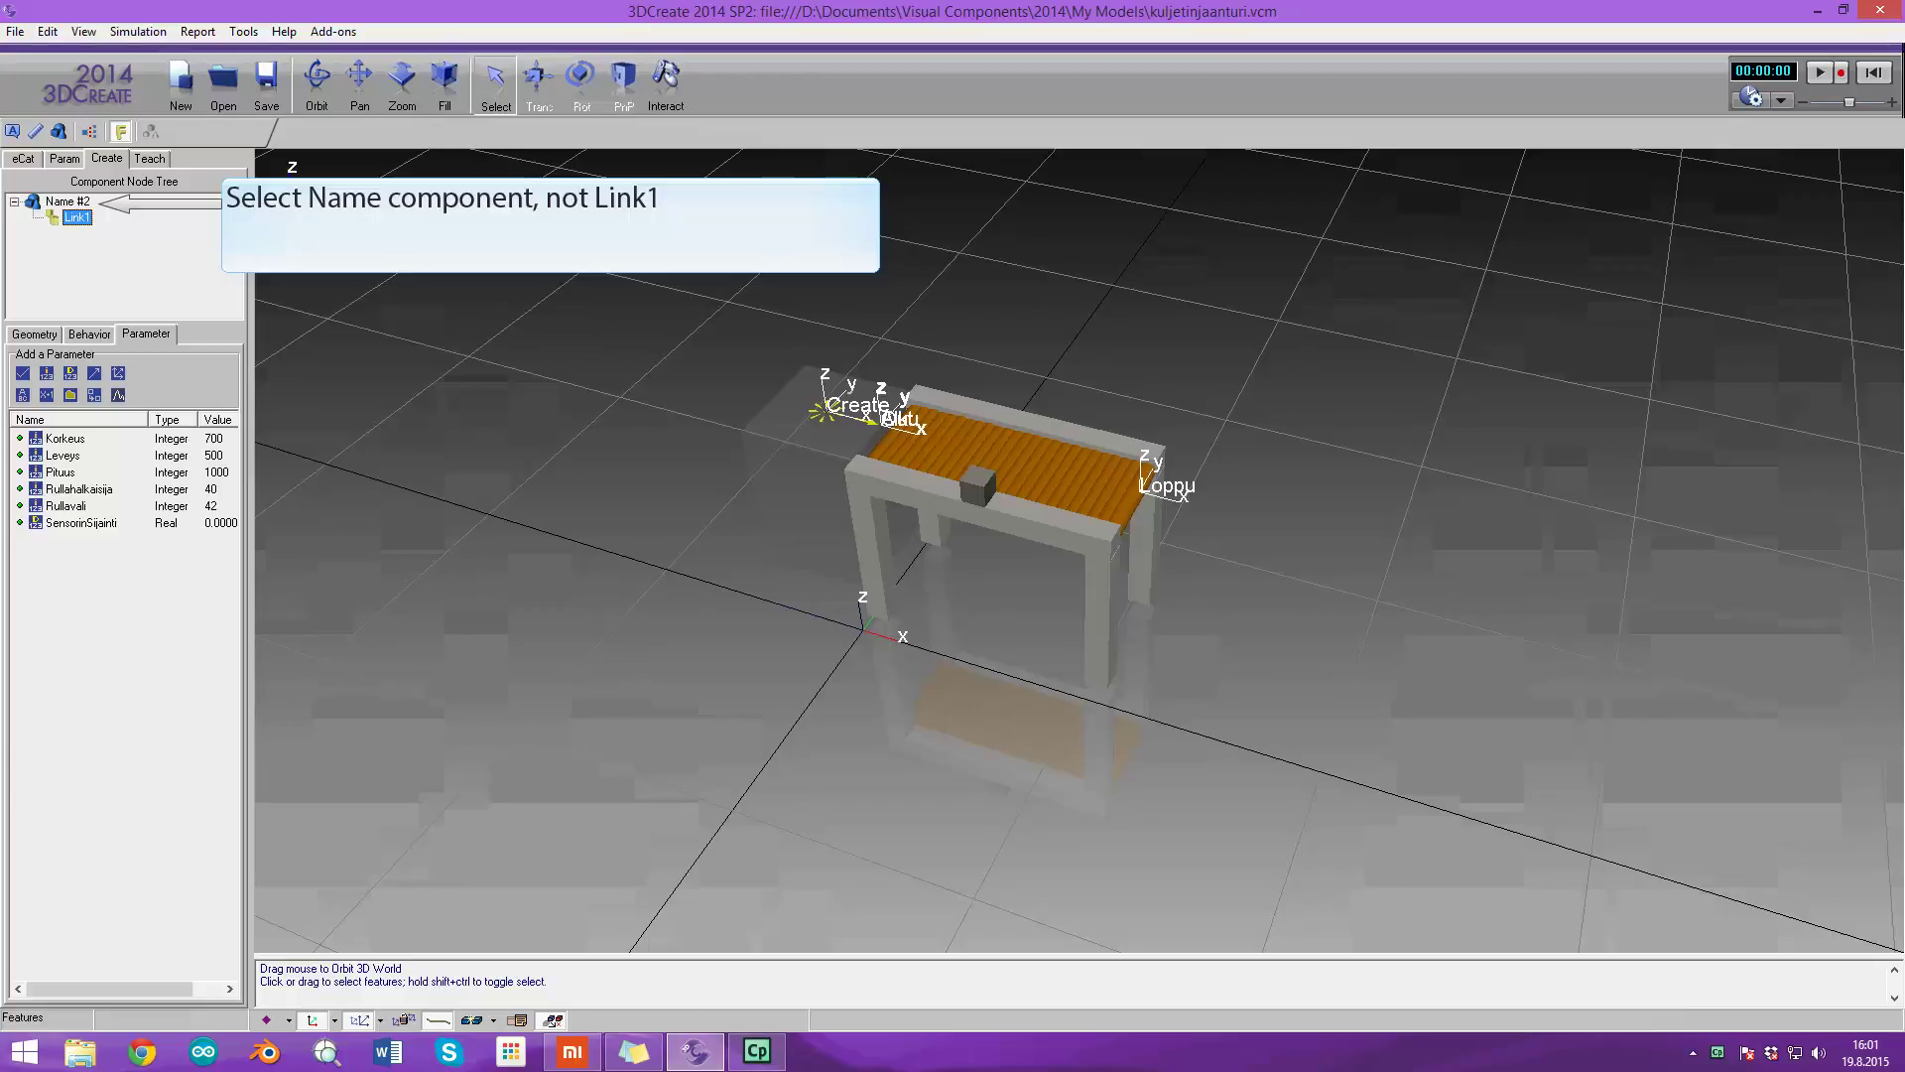
Step: Add a Frame feature to the conveyor's root node, not the link, and name it SensorFrame
{"action": "left_click", "coordinate": [67, 201]}
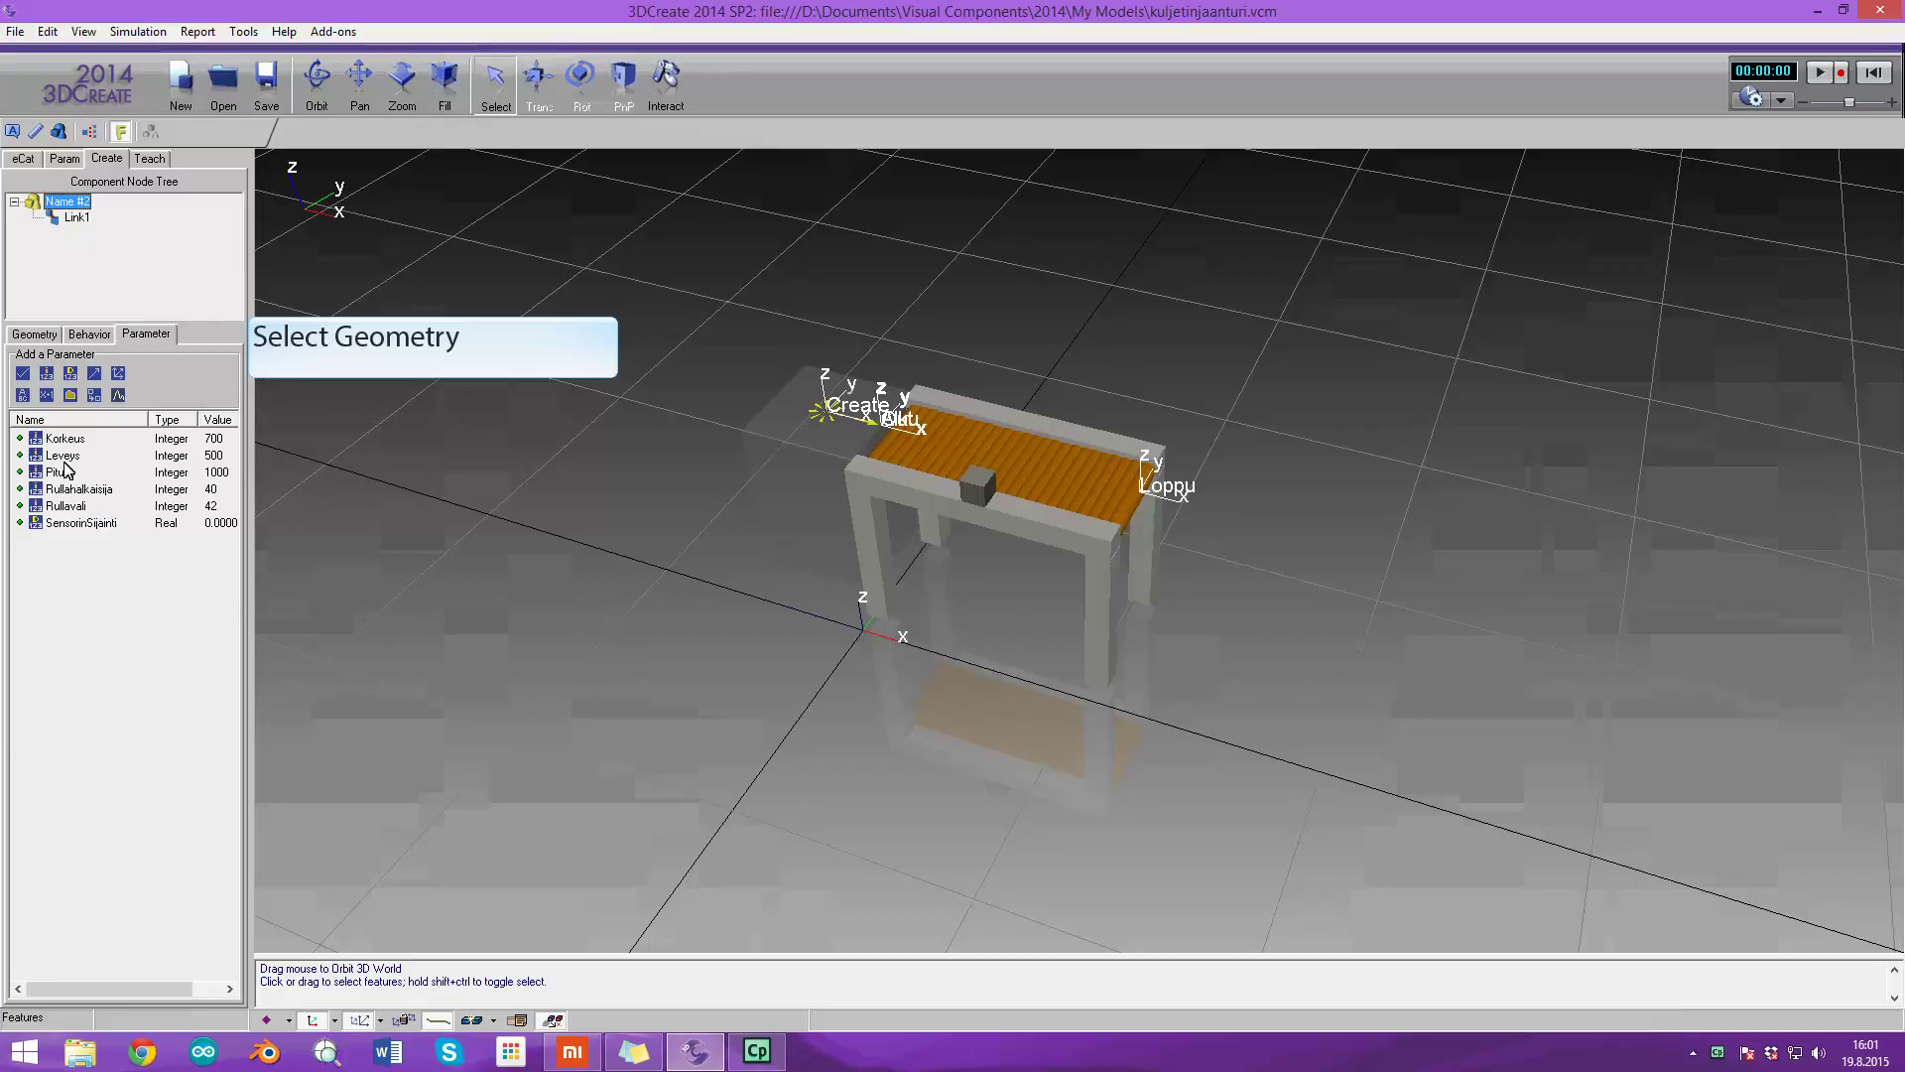
{"action": "left_click", "coordinate": [29, 336]}
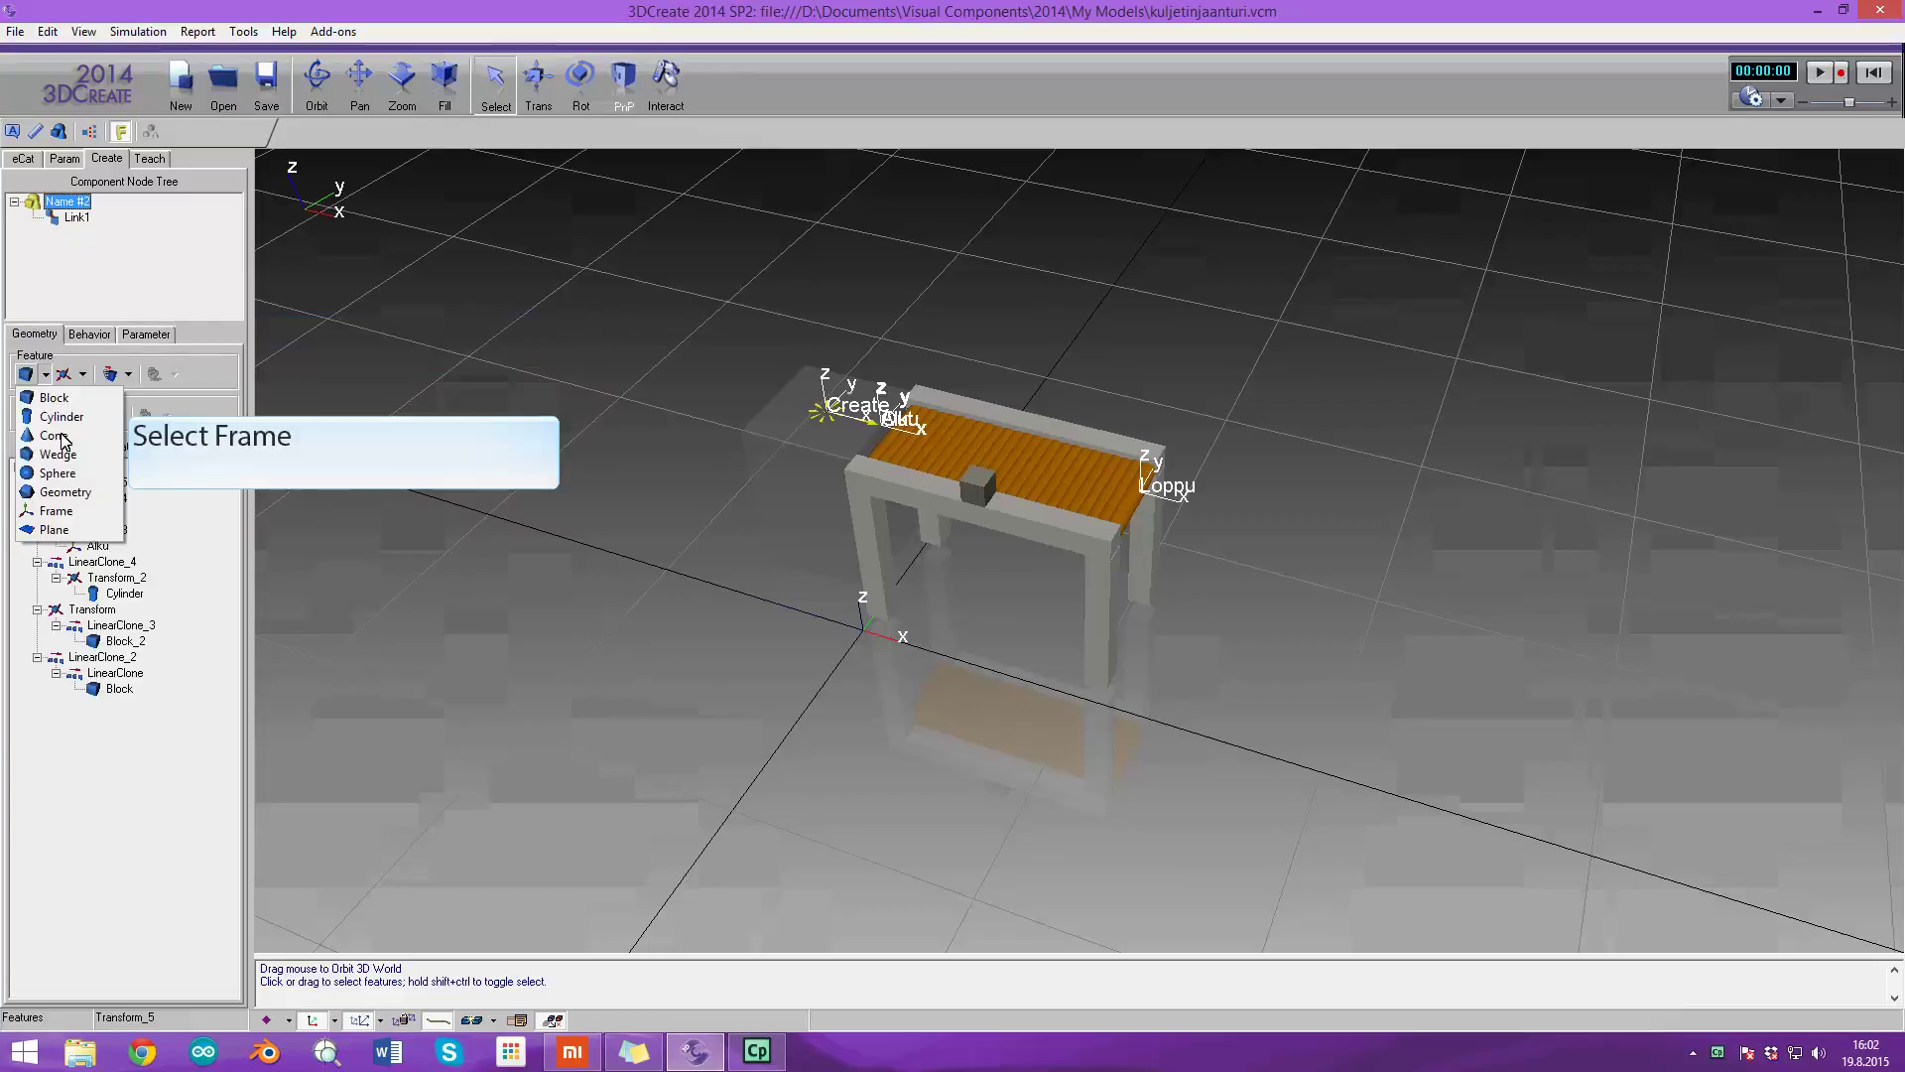
{"action": "left_click", "coordinate": [55, 510]}
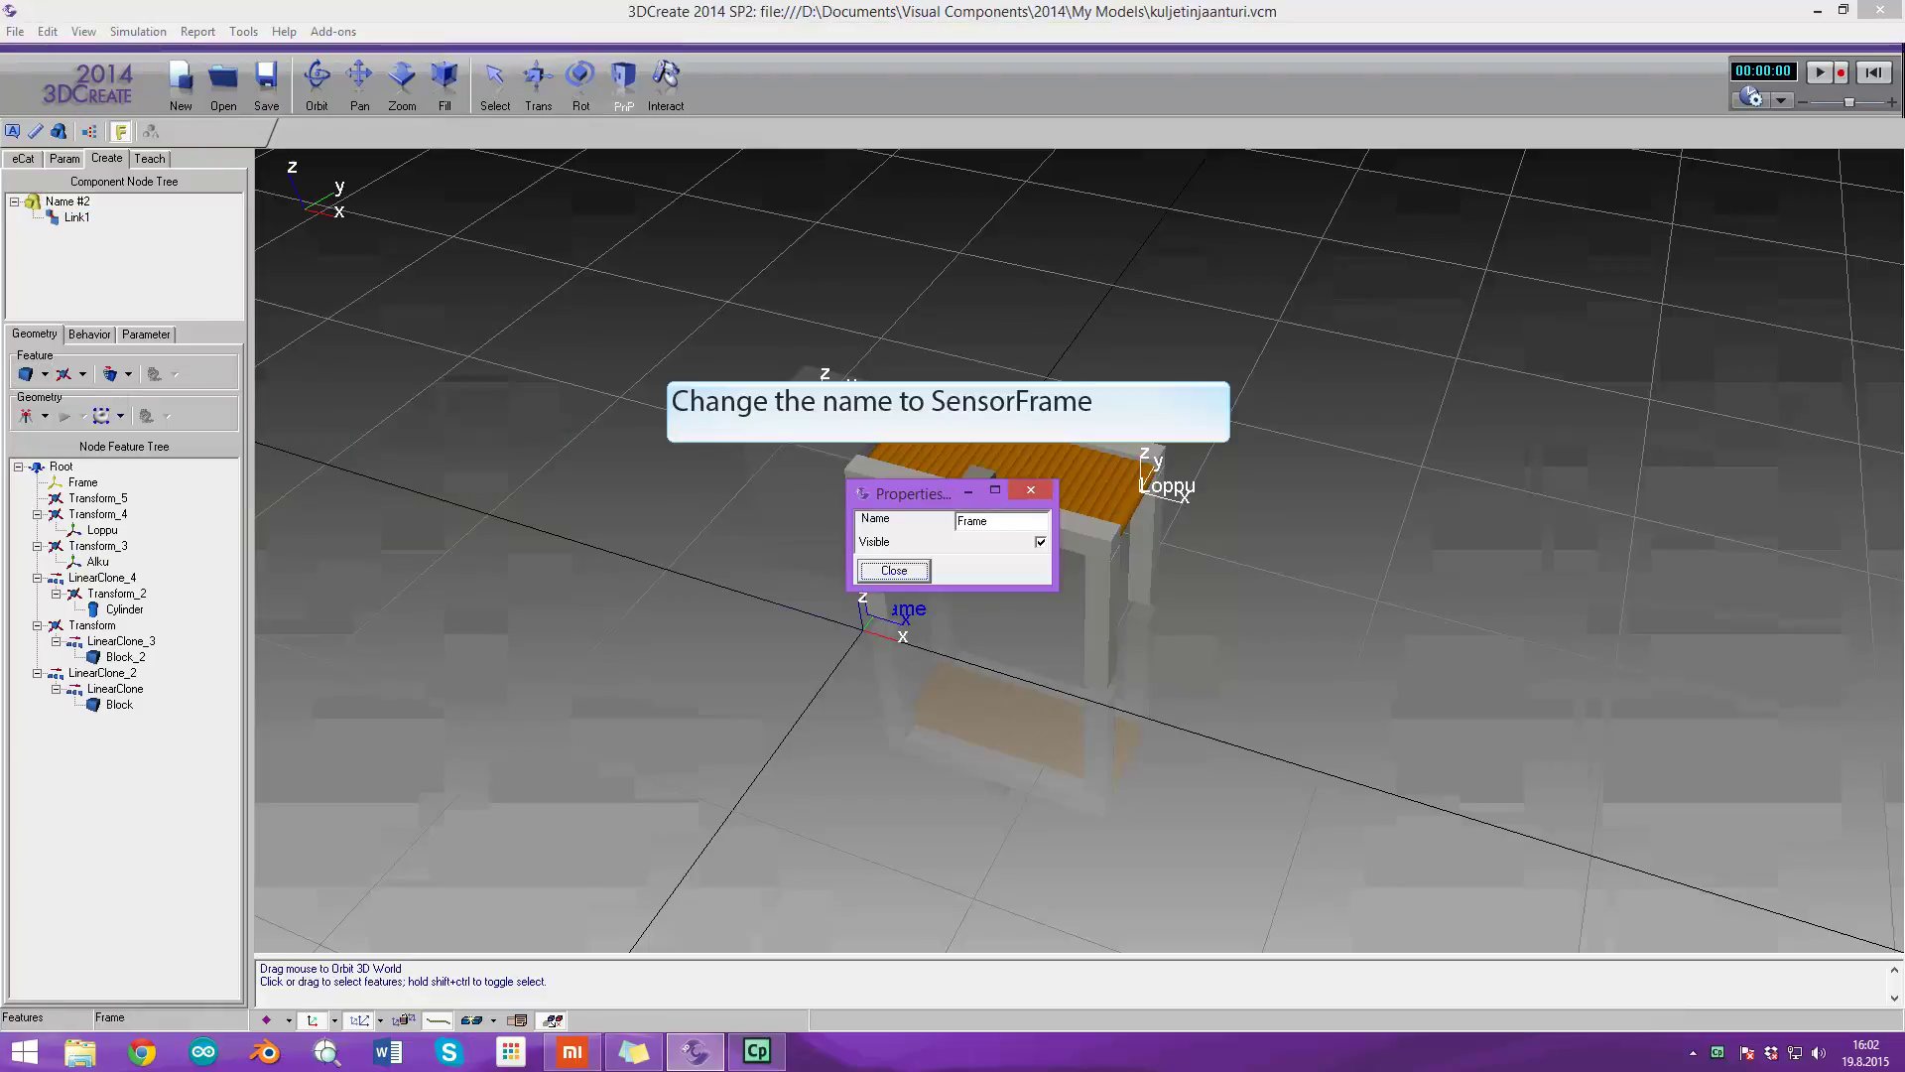
{"action": "left_click", "coordinate": [1000, 520]}
{"action": "type", "text": "SensorFrame"}
{"action": "key", "text": "Return"}
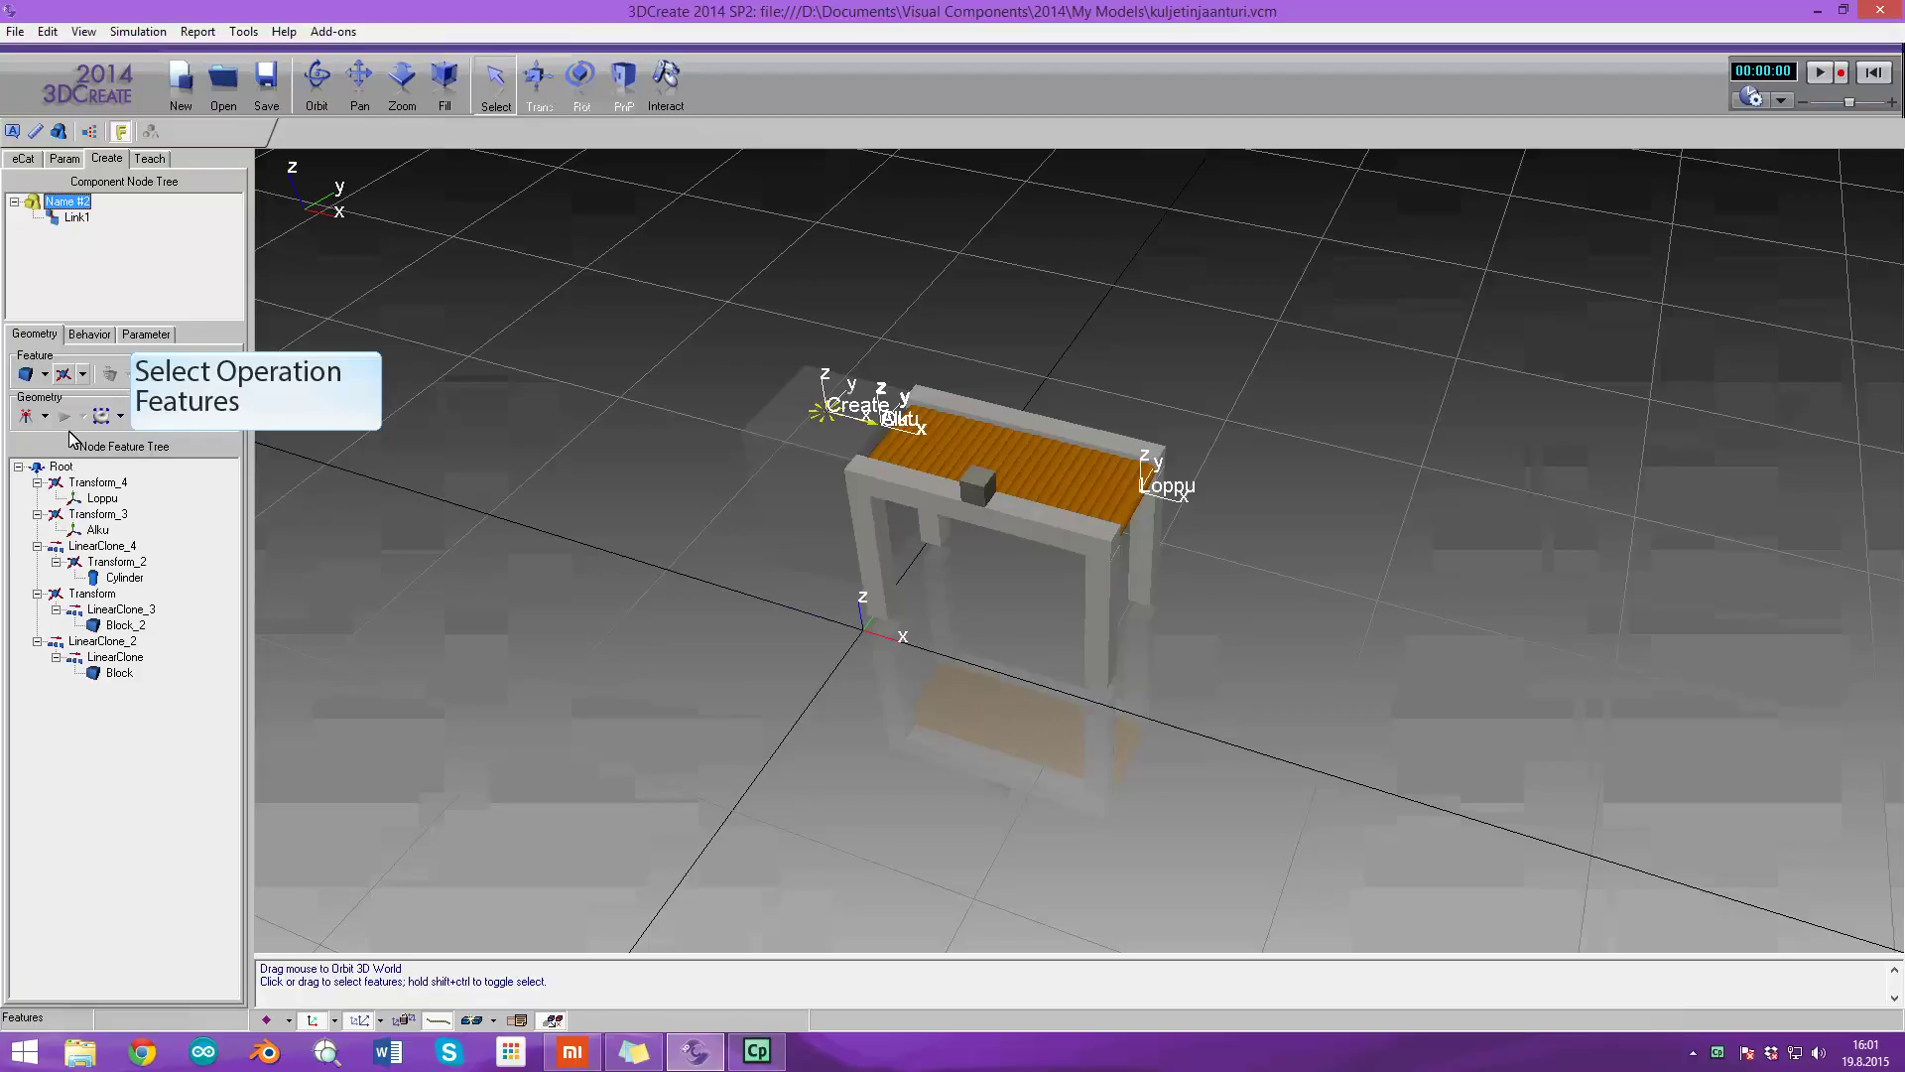
Step: Add a Transform feature to the root node with the expression Tx(Pituus/2+SensorinSijainti).Ty(Leveys/2).Tz(Korkeus+100)
{"action": "left_click", "coordinate": [73, 377]}
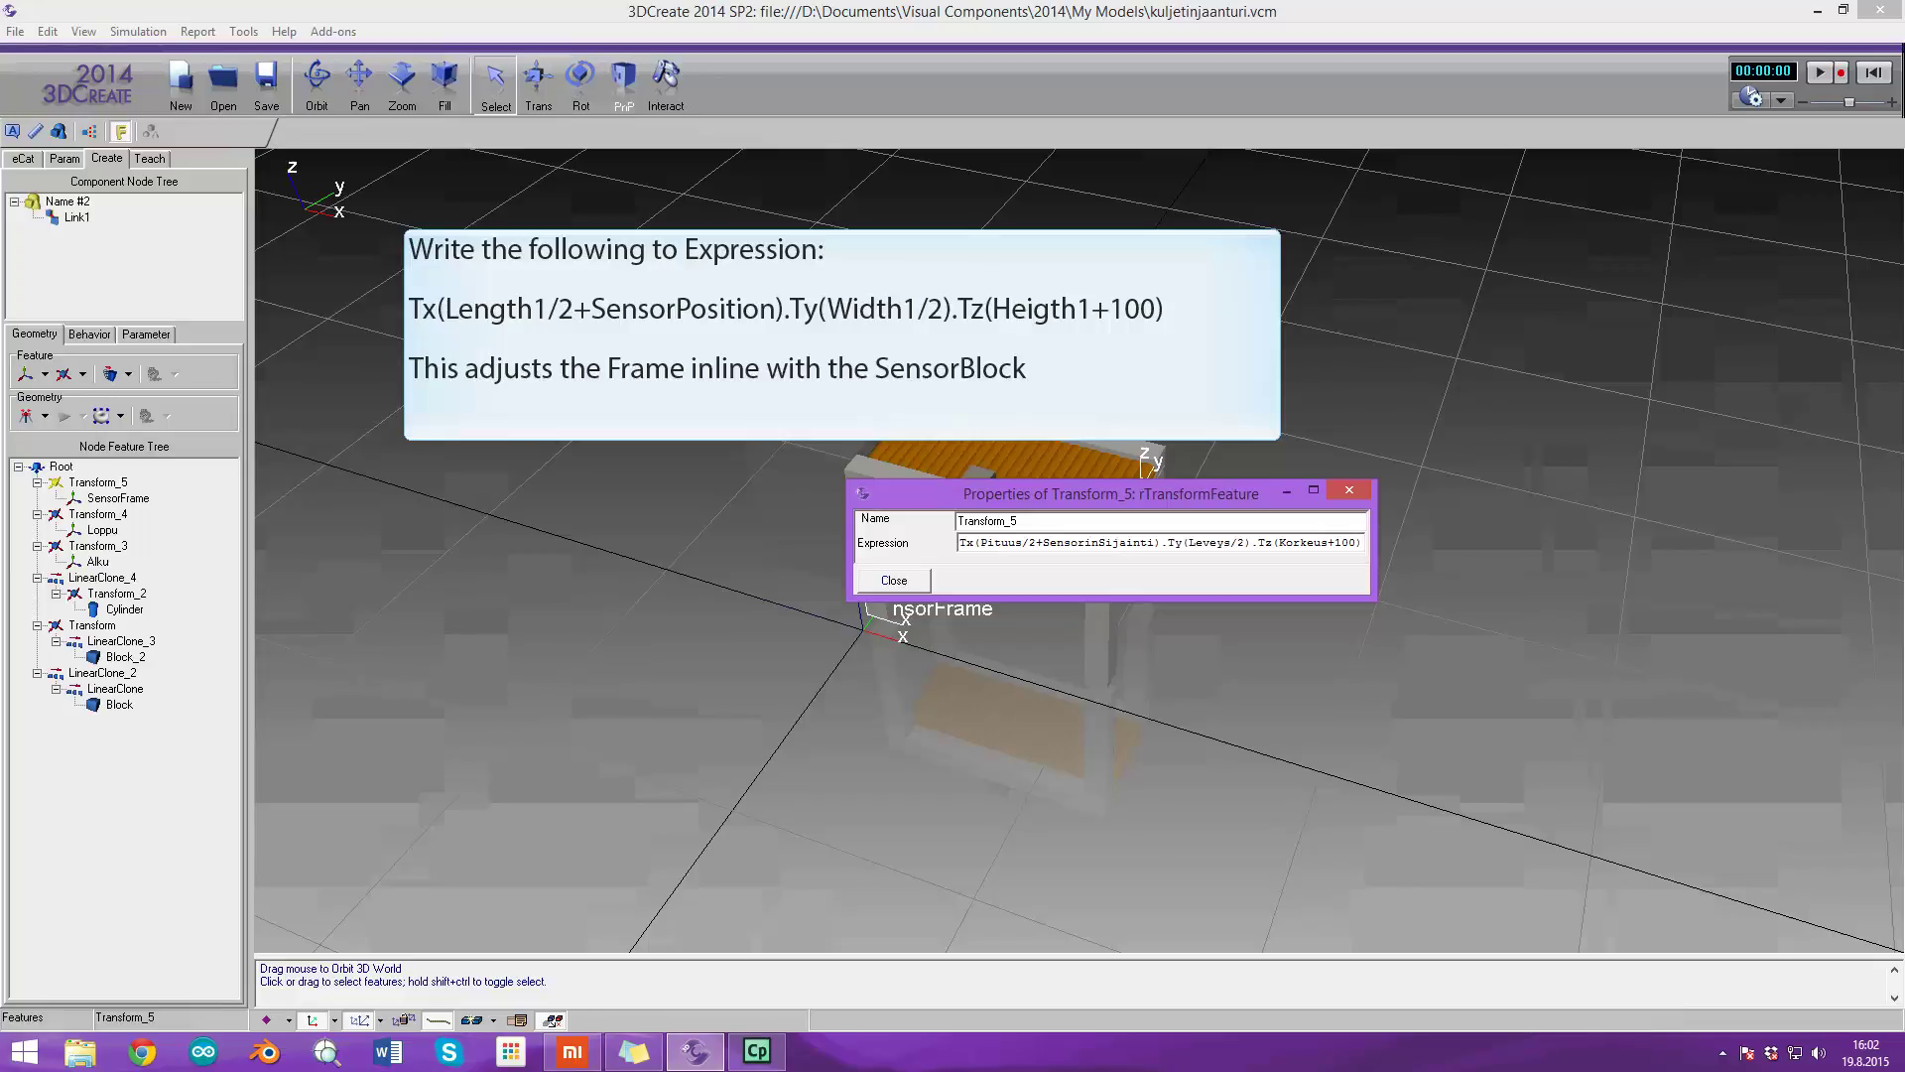
{"action": "key", "text": "Return"}
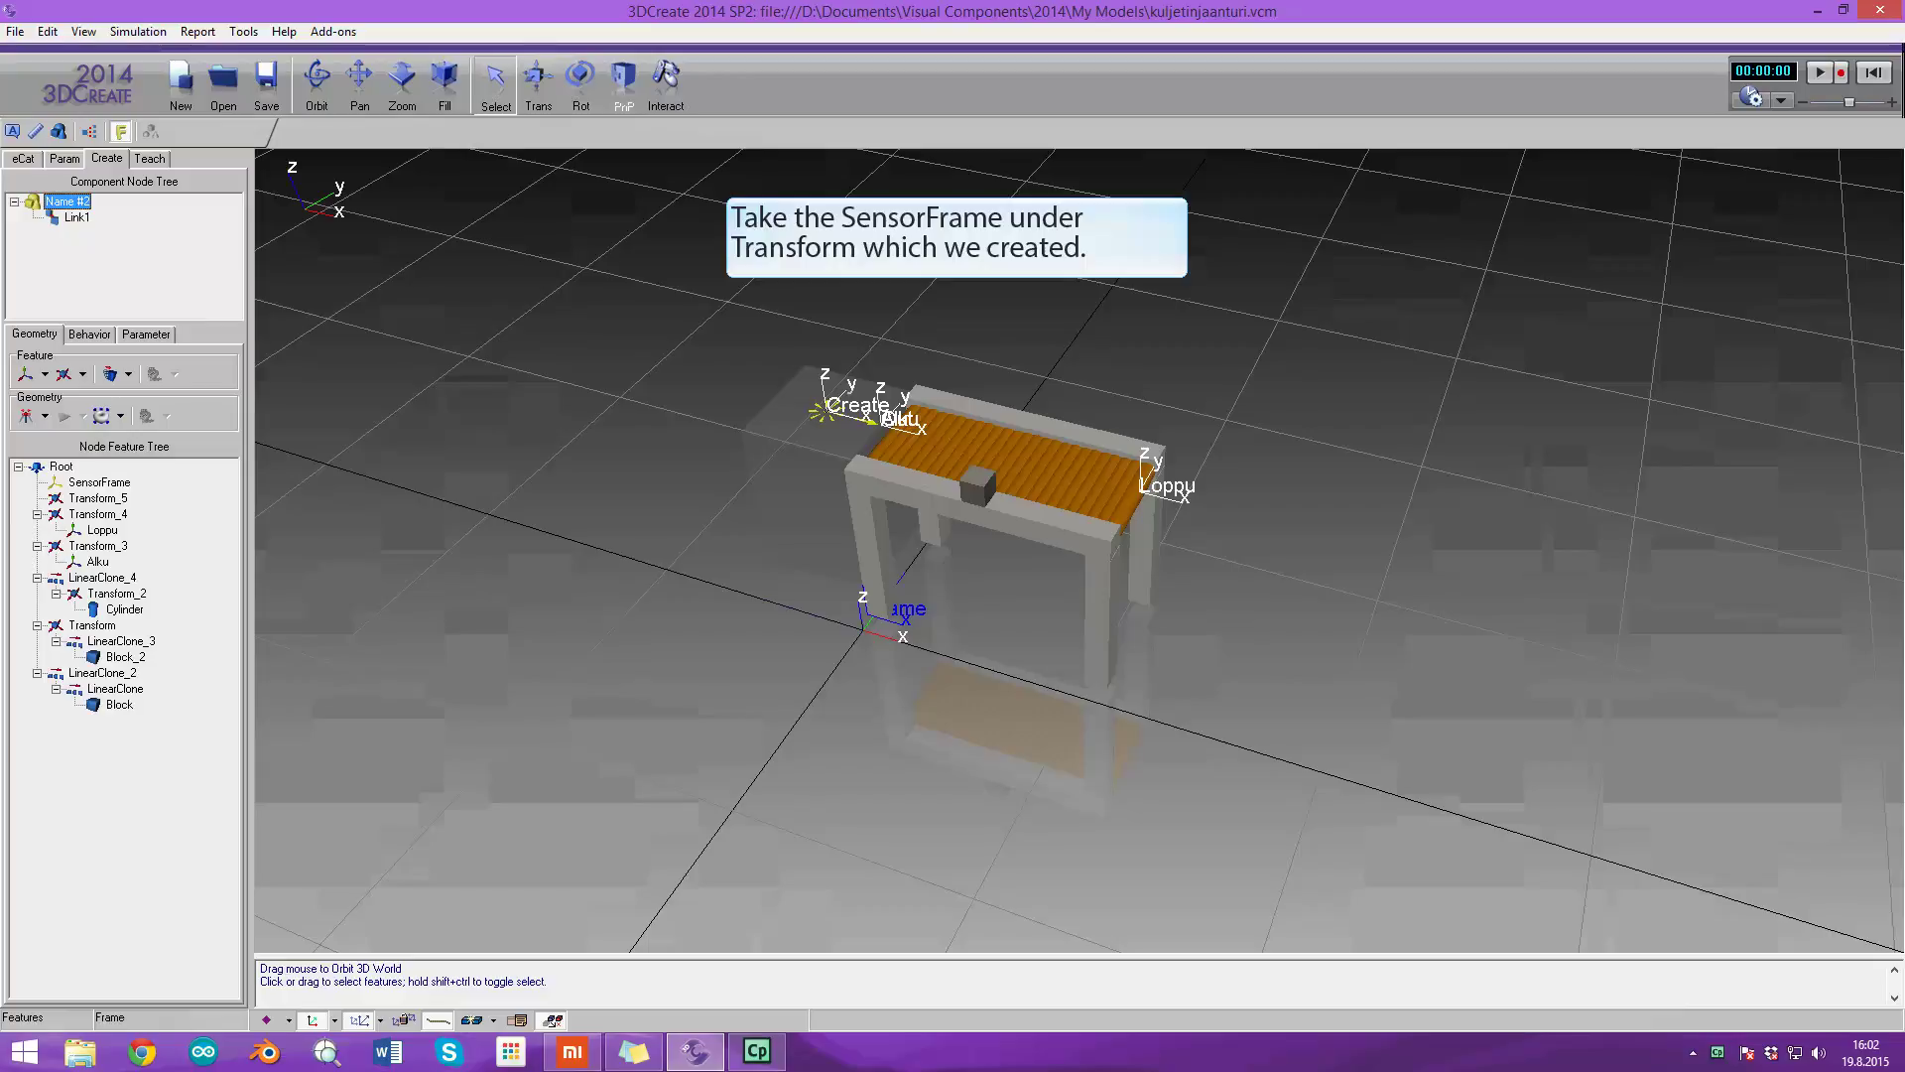
Step: Nest SensorFrame under the Transform_5 feature in the root node's feature tree
{"action": "left_click_drag", "start_coordinate": [99, 482], "coordinate": [97, 498]}
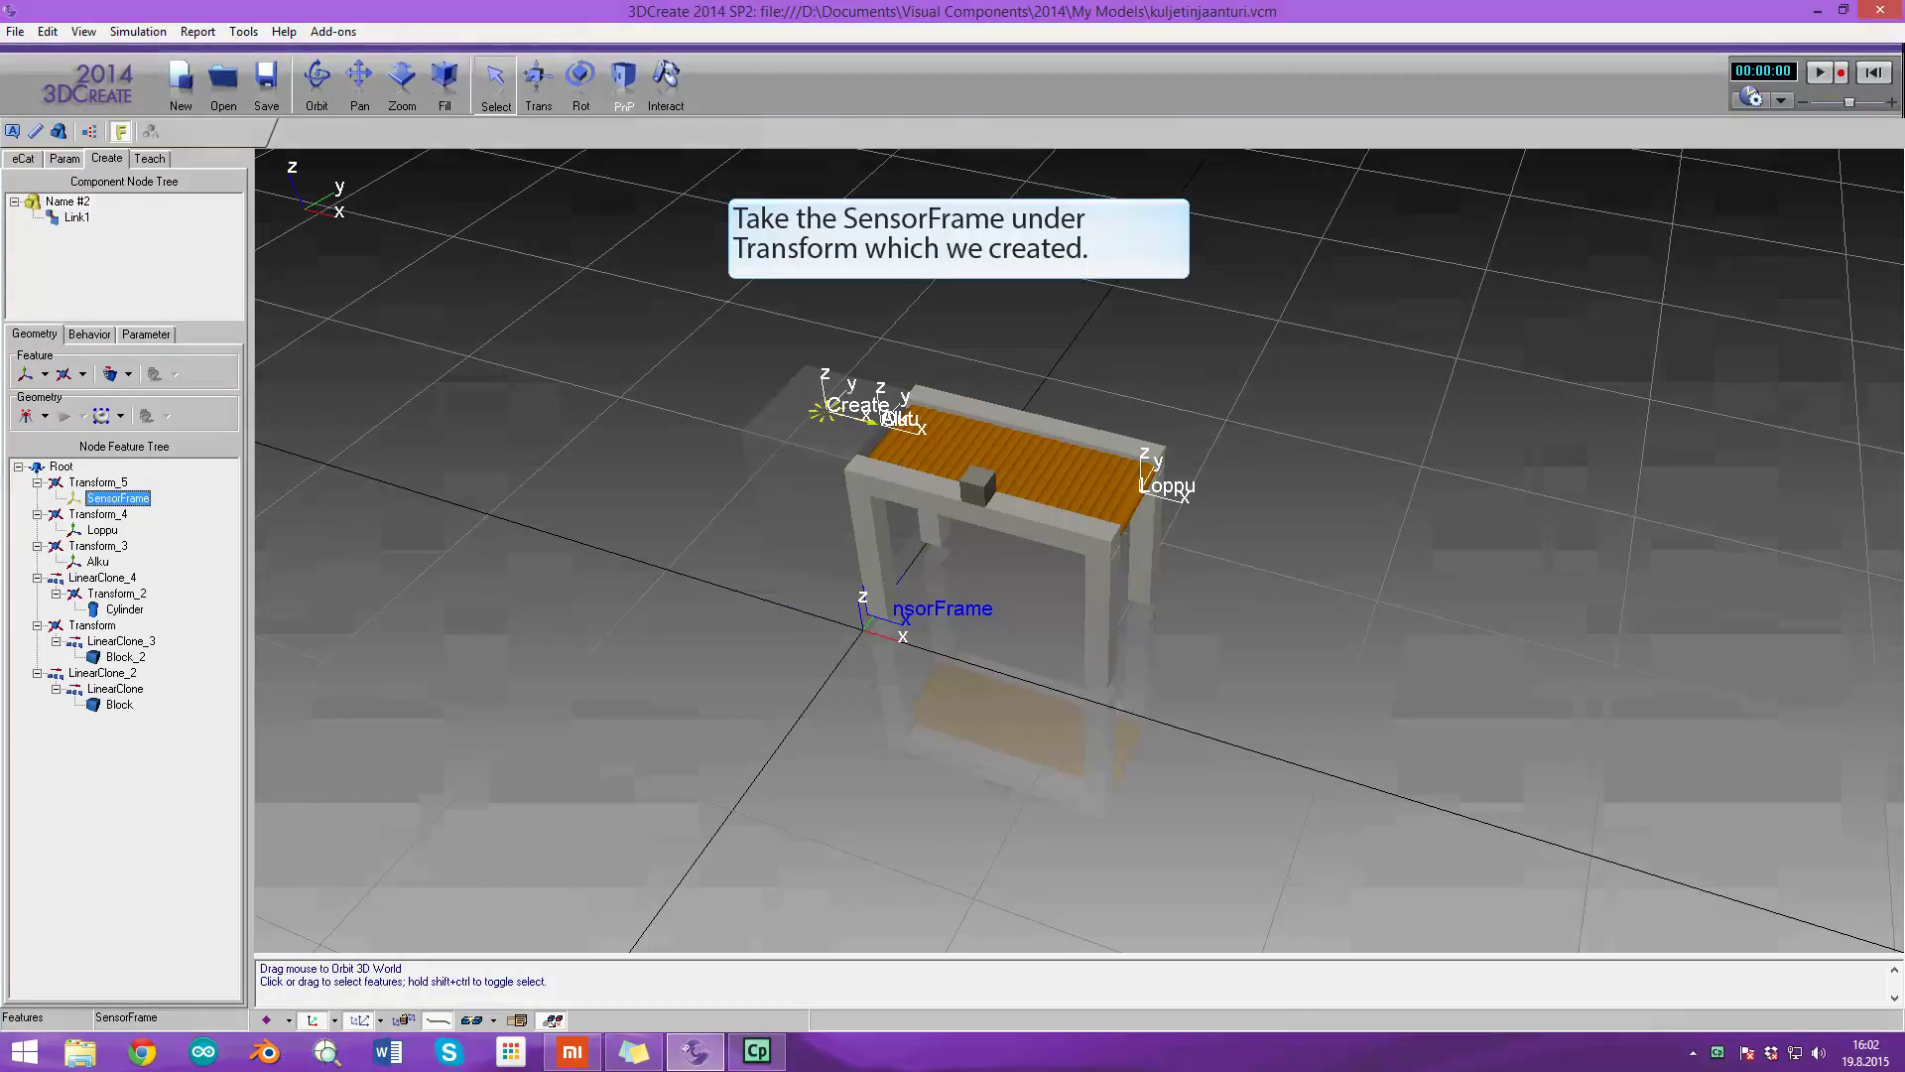
Step: Test the sensor's movement by jogging the sensor block along the conveyor's side rail in Interact mode
{"action": "left_click", "coordinate": [666, 79]}
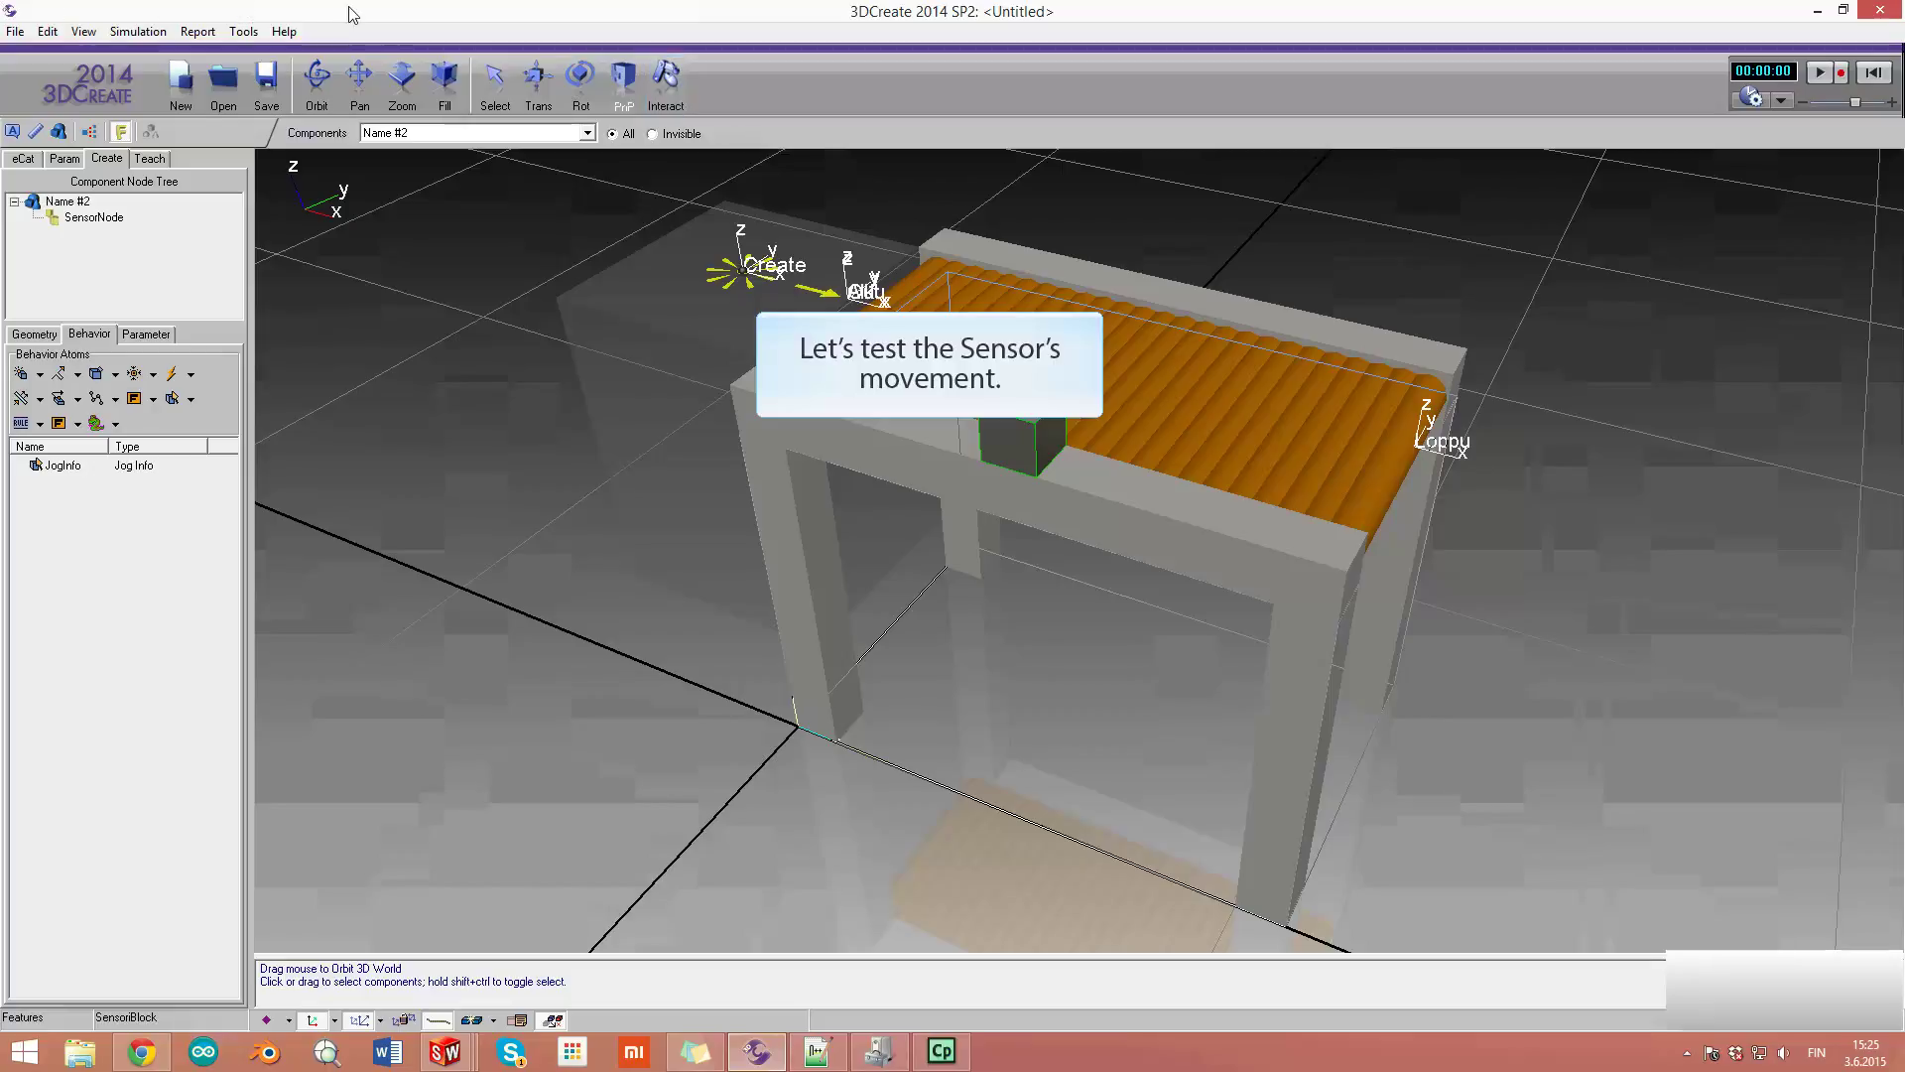
{"action": "left_click", "coordinate": [667, 79]}
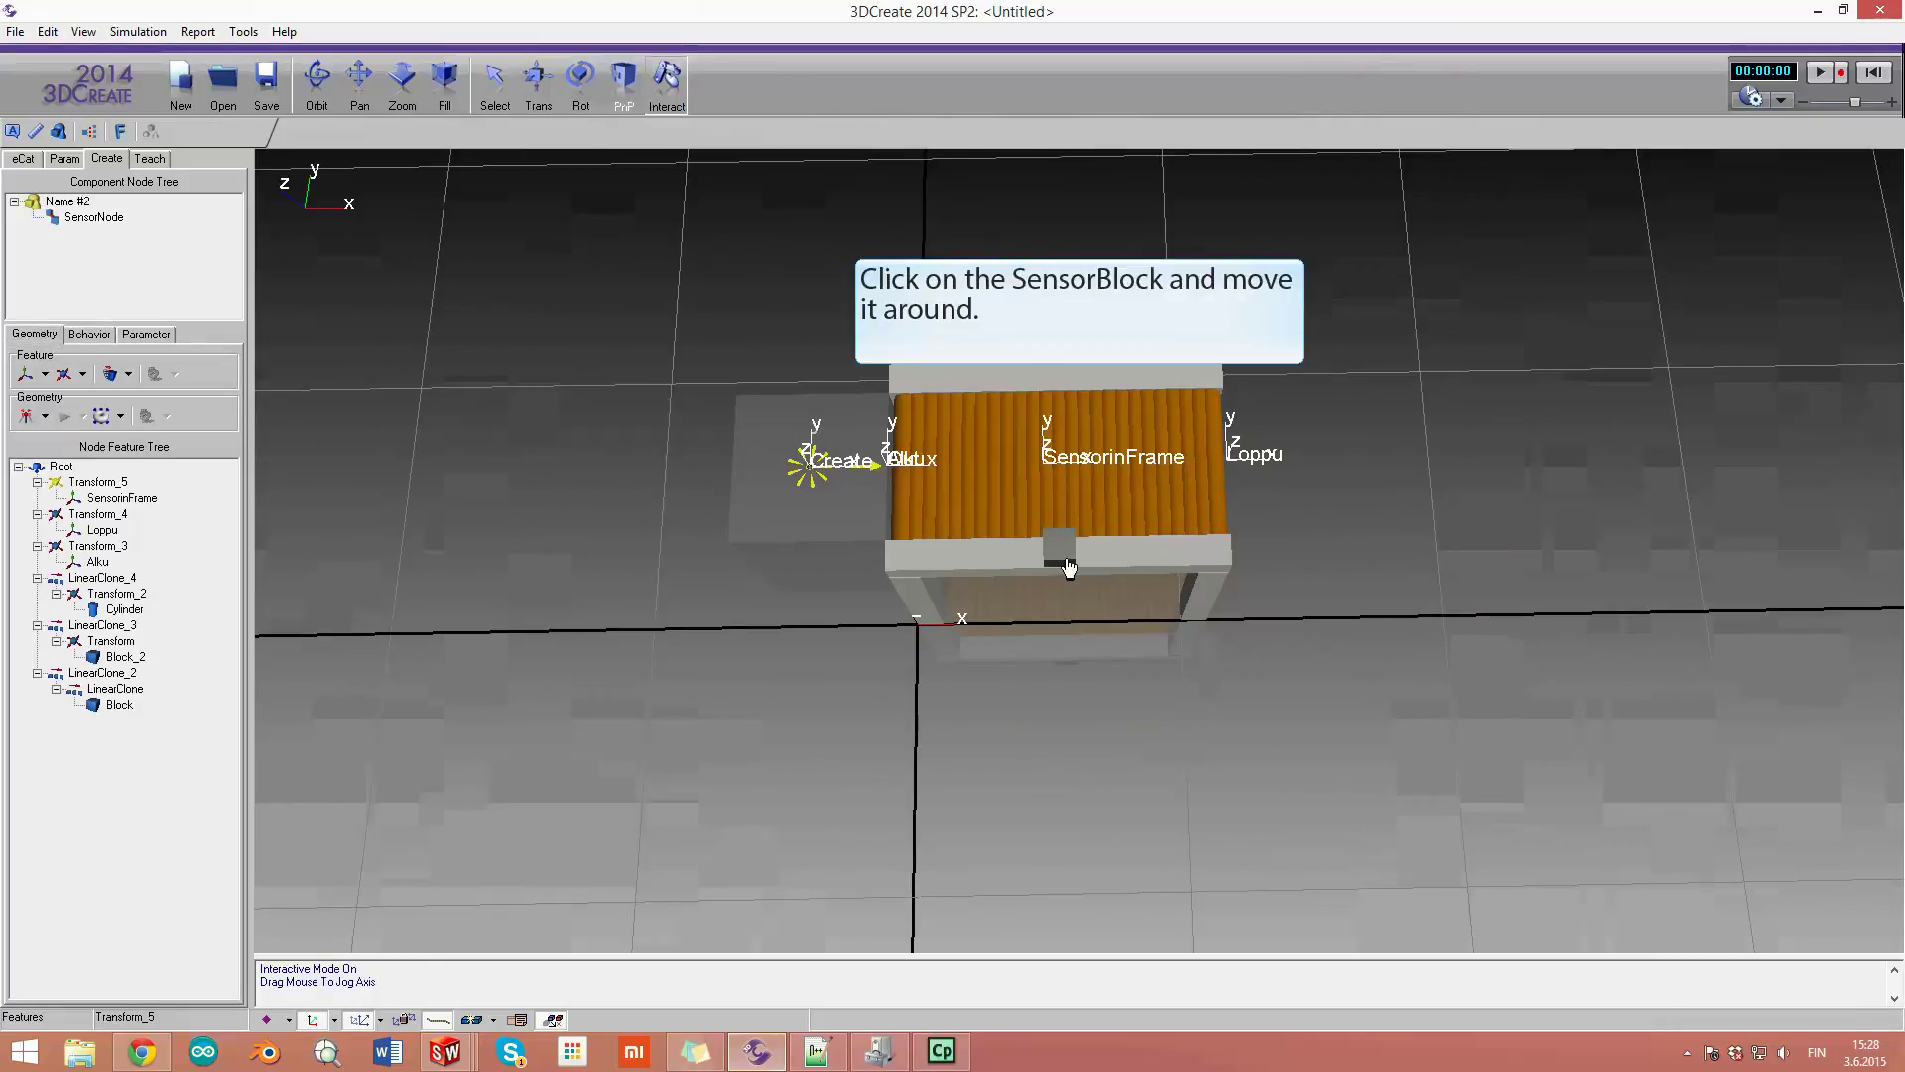
{"action": "left_click_drag", "start_coordinate": [1067, 565], "coordinate": [1148, 557]}
{"action": "mouse_move", "coordinate": [1137, 554]}
{"action": "left_mouse_down"}
{"action": "mouse_move", "coordinate": [1052, 555]}
{"action": "mouse_move", "coordinate": [1181, 556]}
{"action": "mouse_move", "coordinate": [985, 557]}
{"action": "mouse_move", "coordinate": [1122, 557]}
{"action": "left_mouse_up"}
{"action": "right_click_drag", "start_coordinate": [1334, 525], "coordinate": [945, 518]}
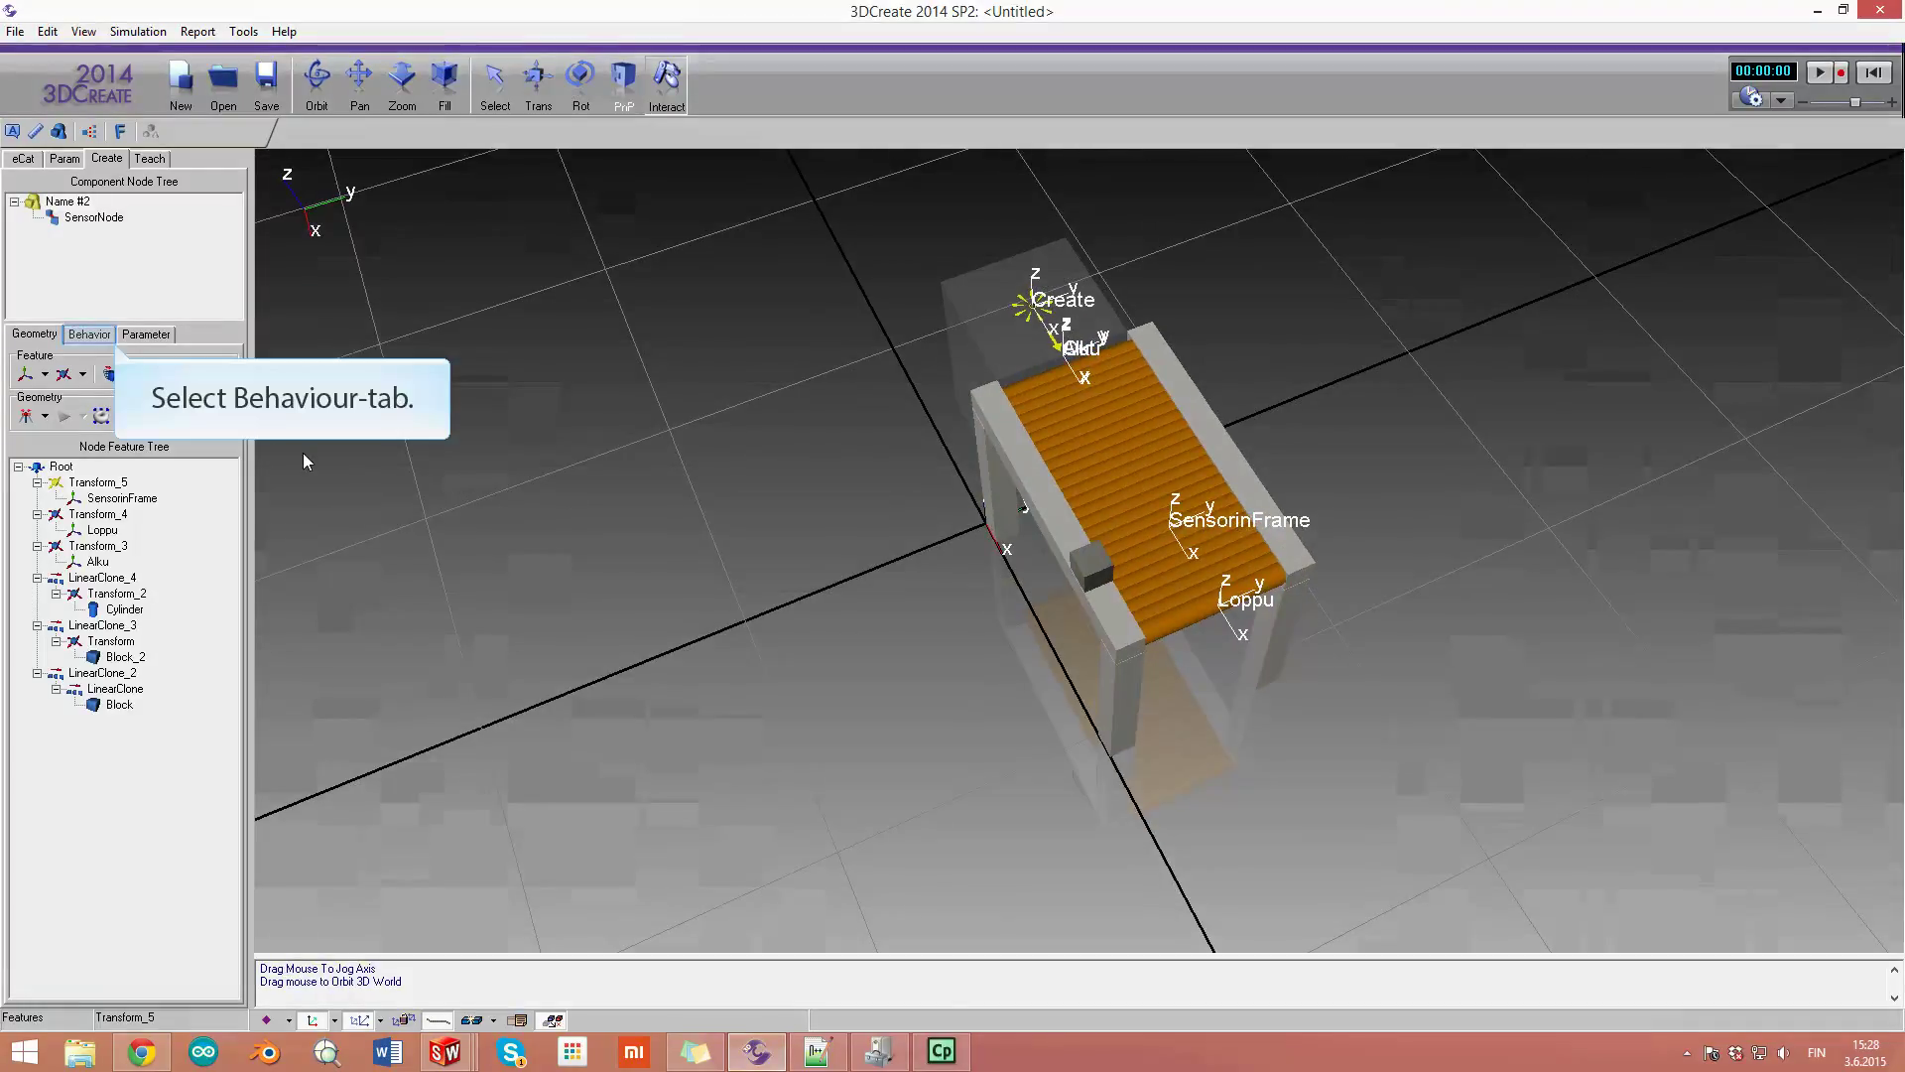
Step: Add a Component Path Sensor behavior to the root node and set its Frame to SensorinFrame
{"action": "left_click", "coordinate": [90, 334]}
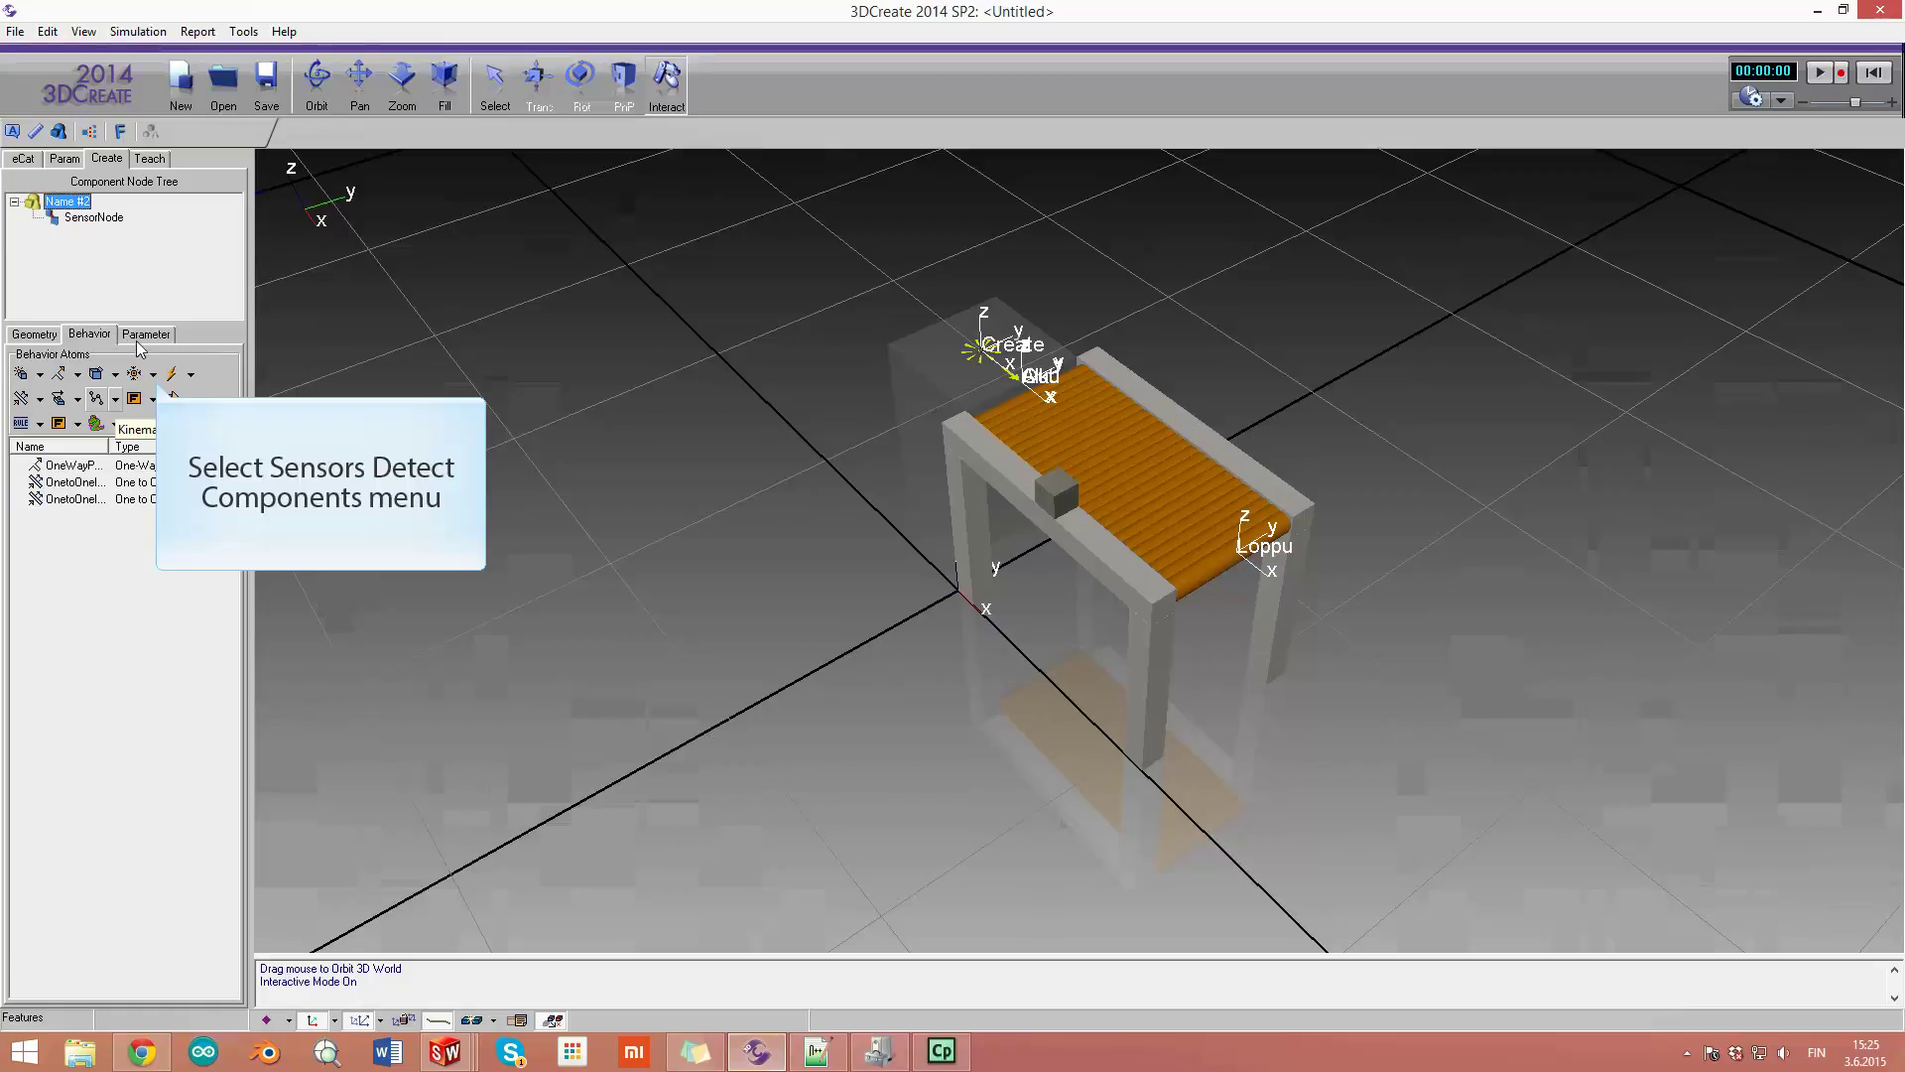
{"action": "left_click", "coordinate": [154, 375]}
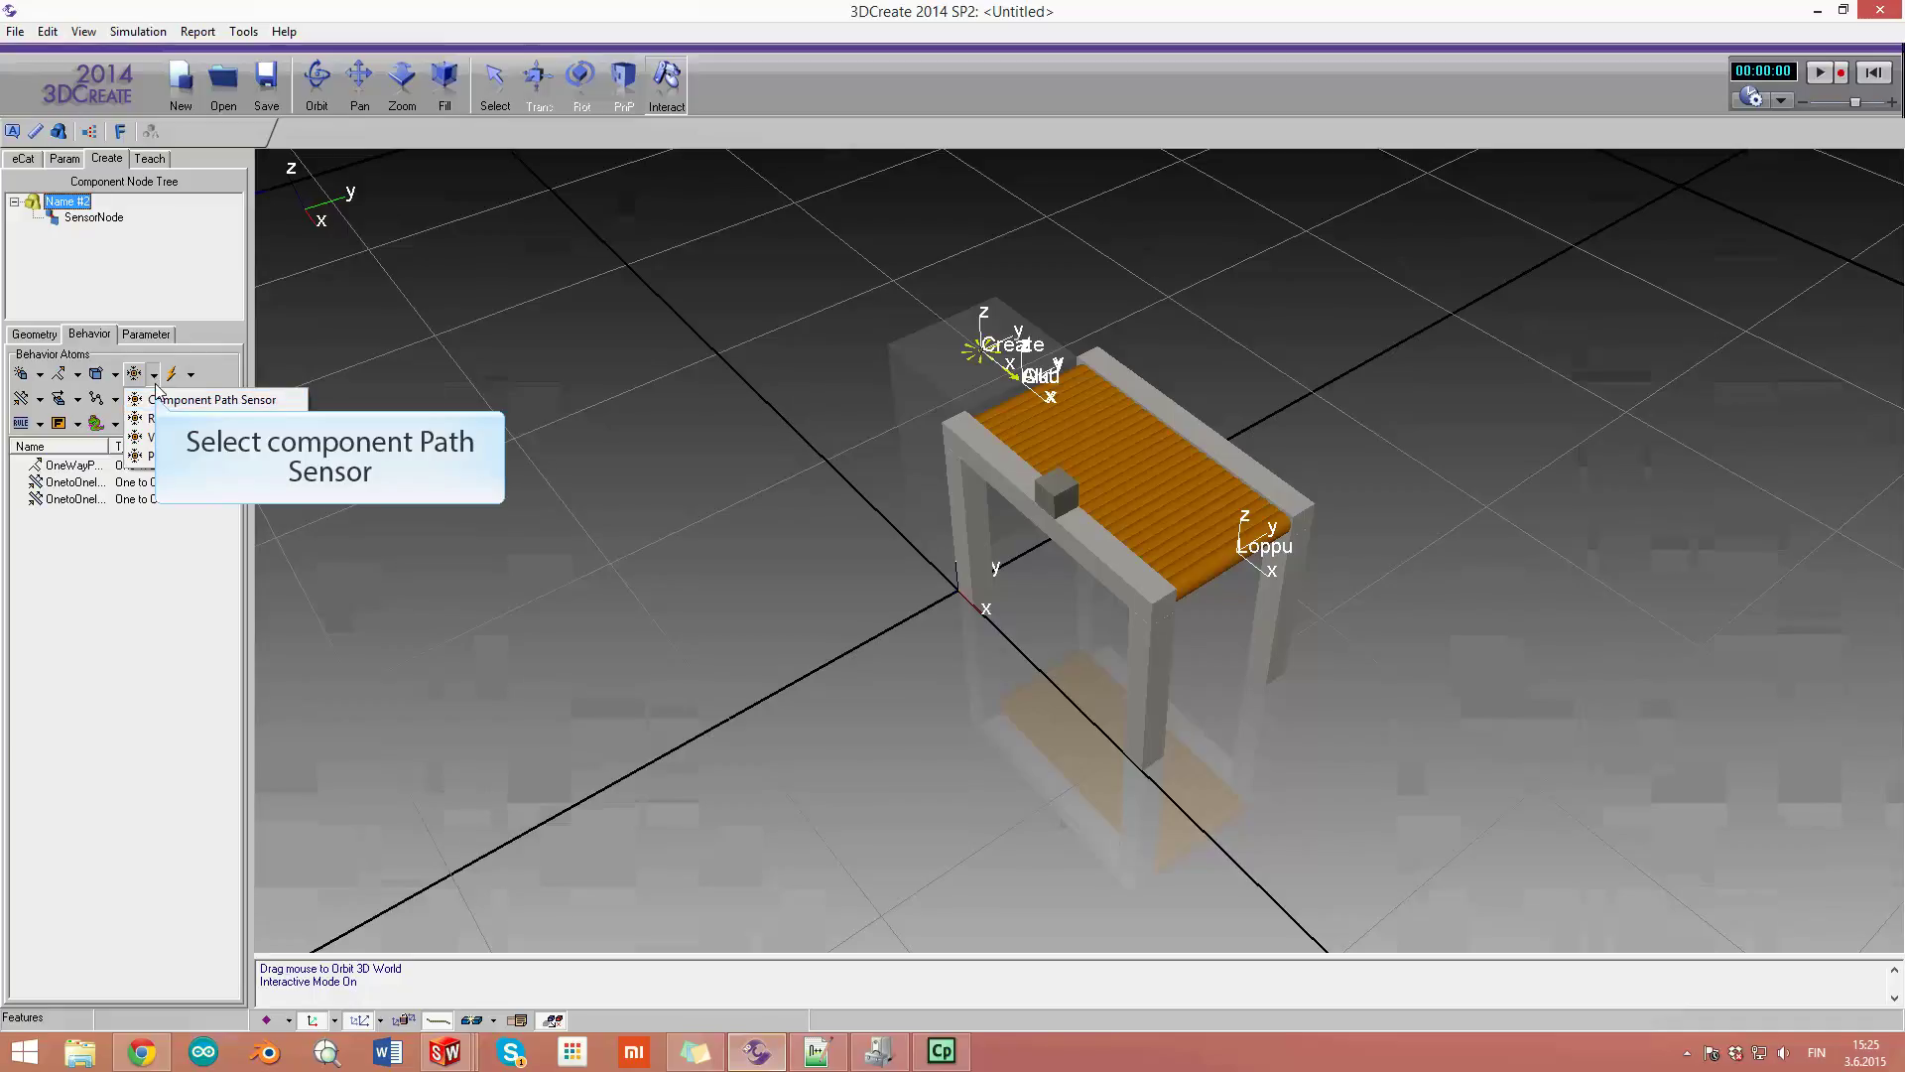
{"action": "left_click", "coordinate": [156, 399]}
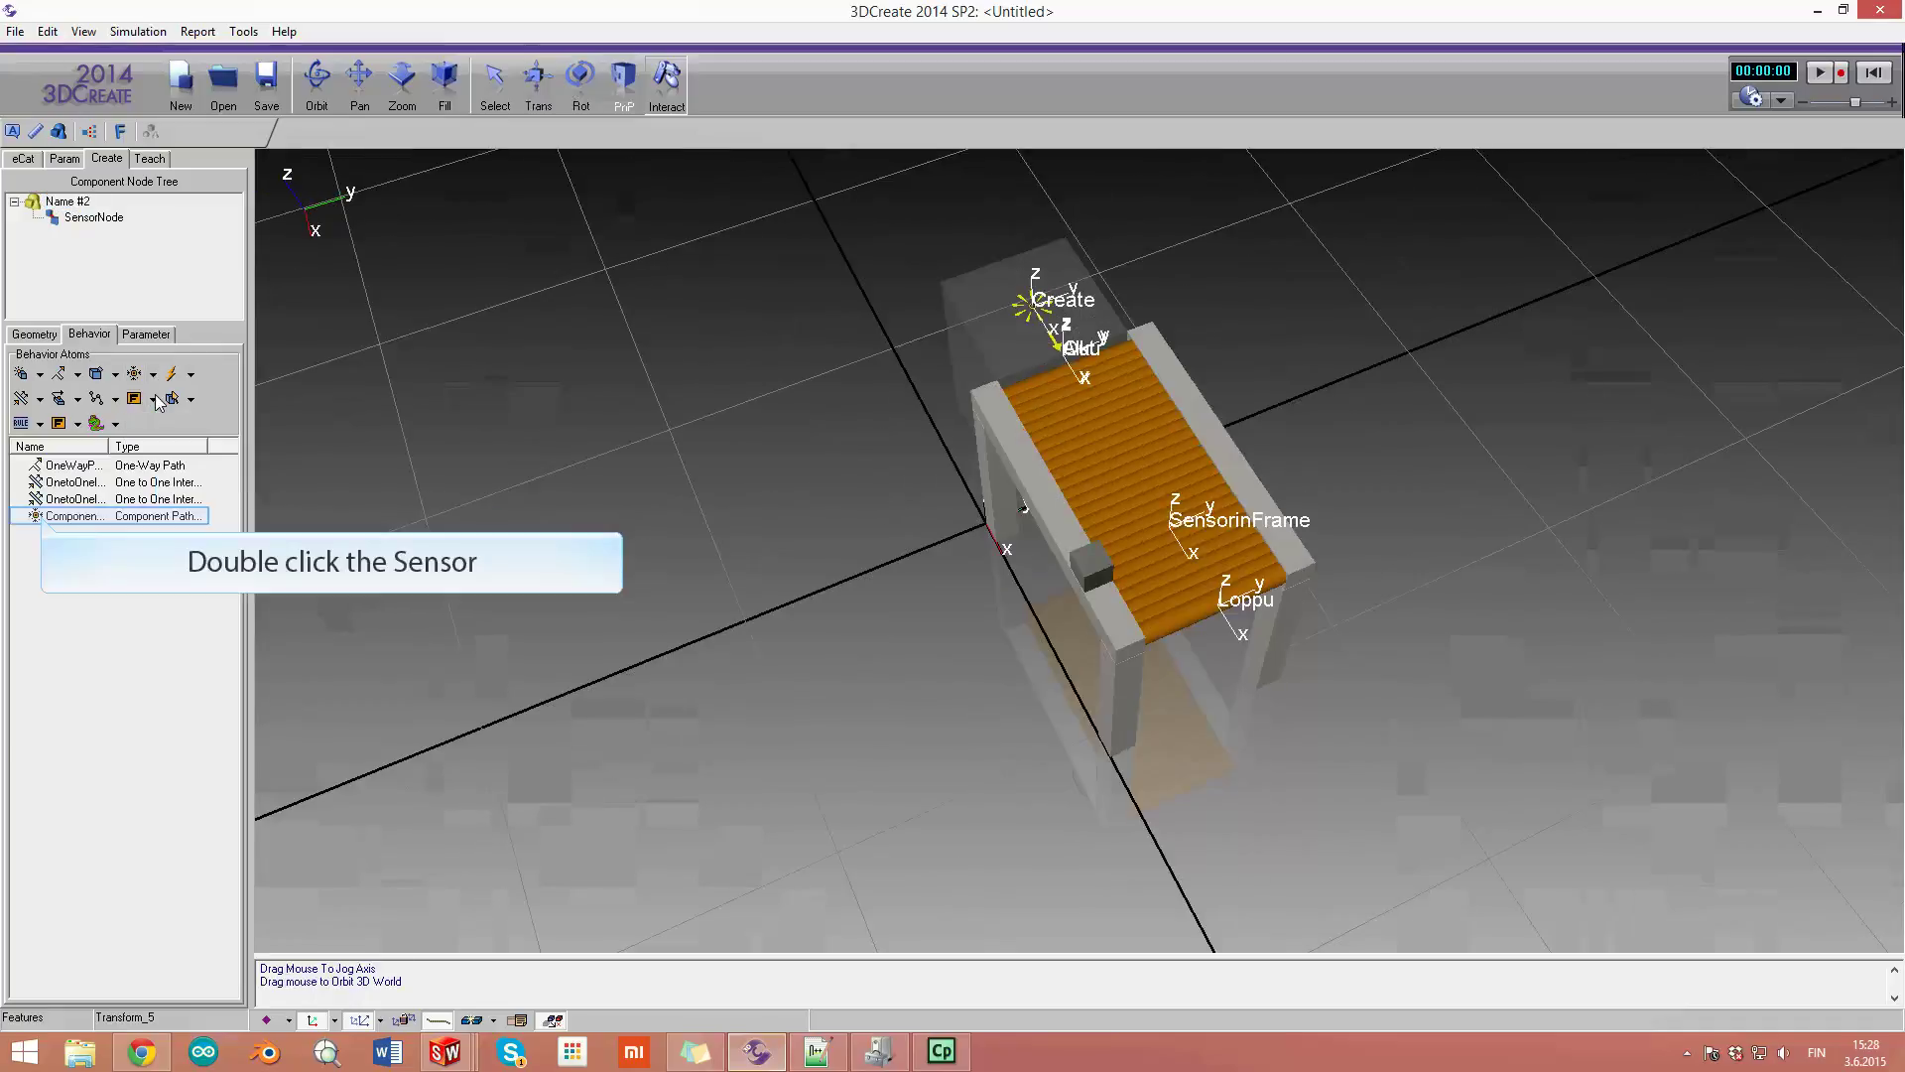
{"action": "double_click", "coordinate": [42, 516]}
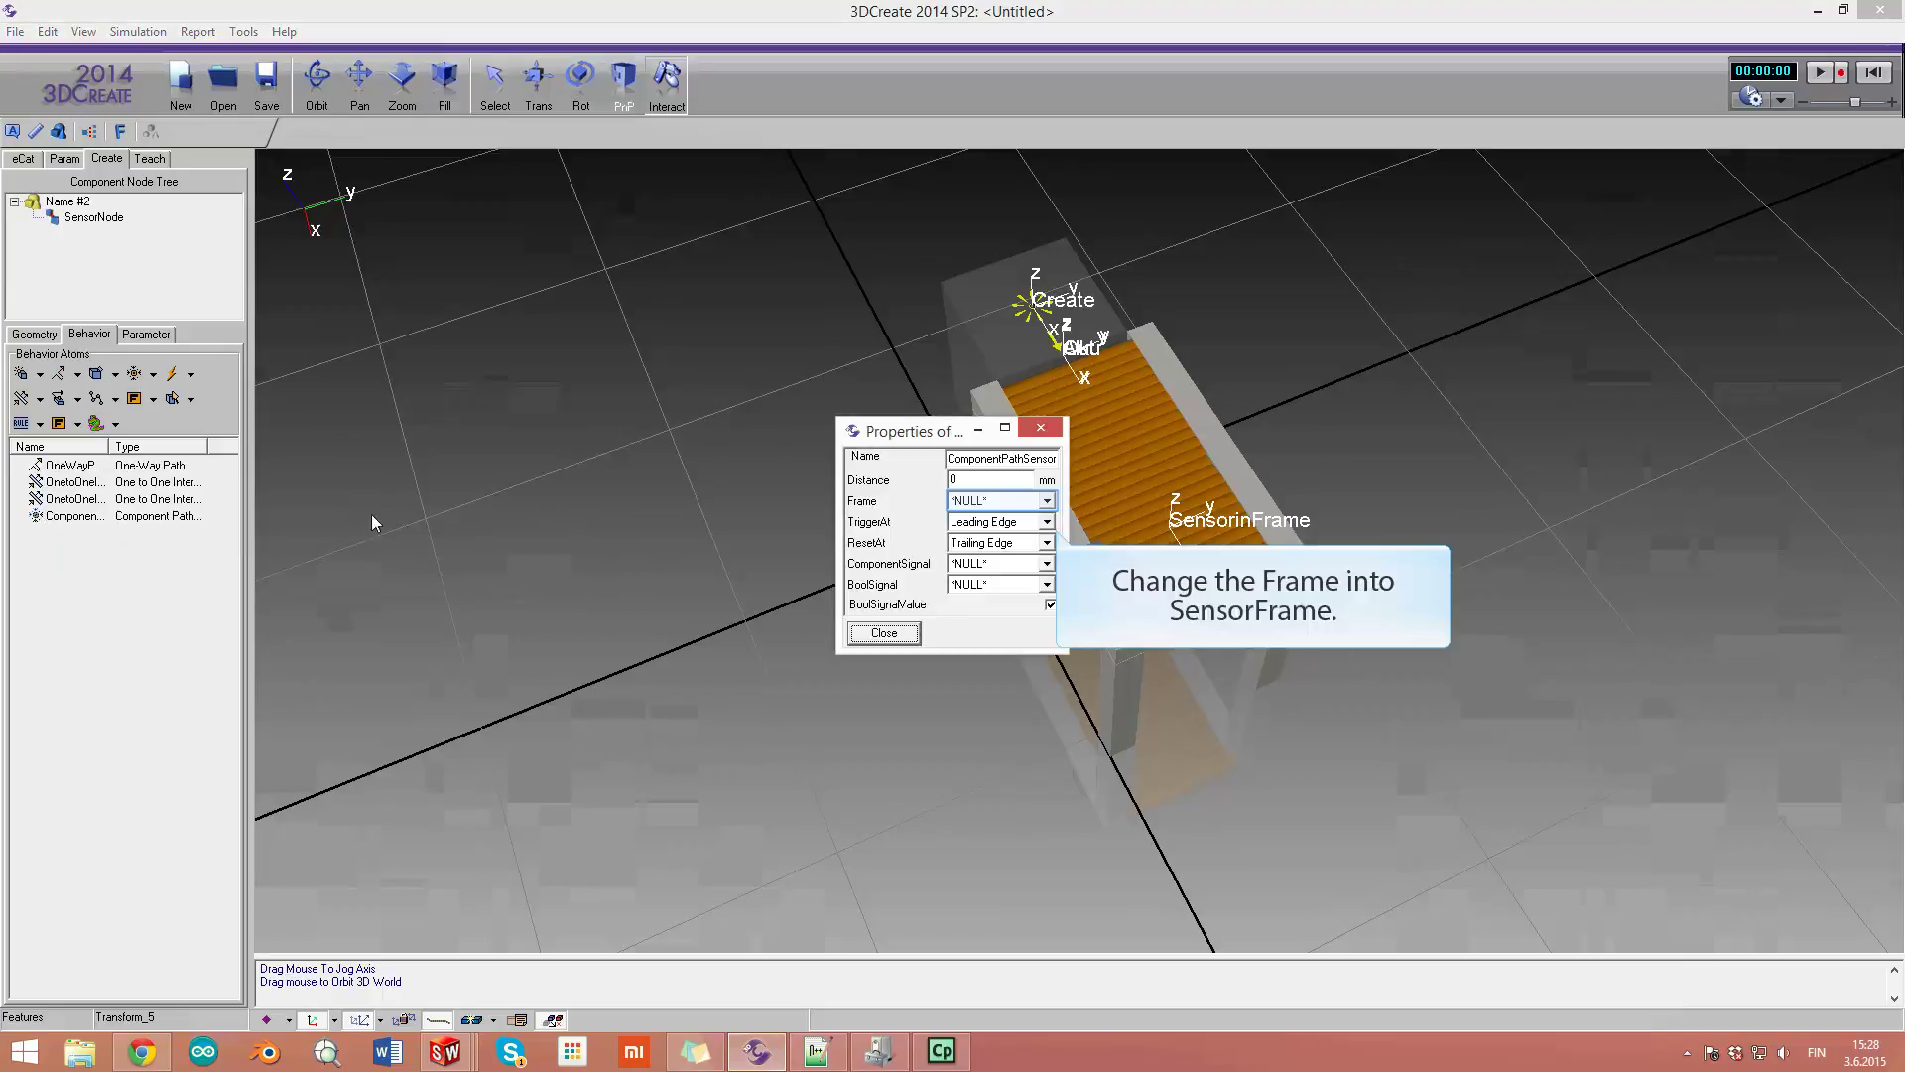
{"action": "left_click", "coordinate": [1022, 508]}
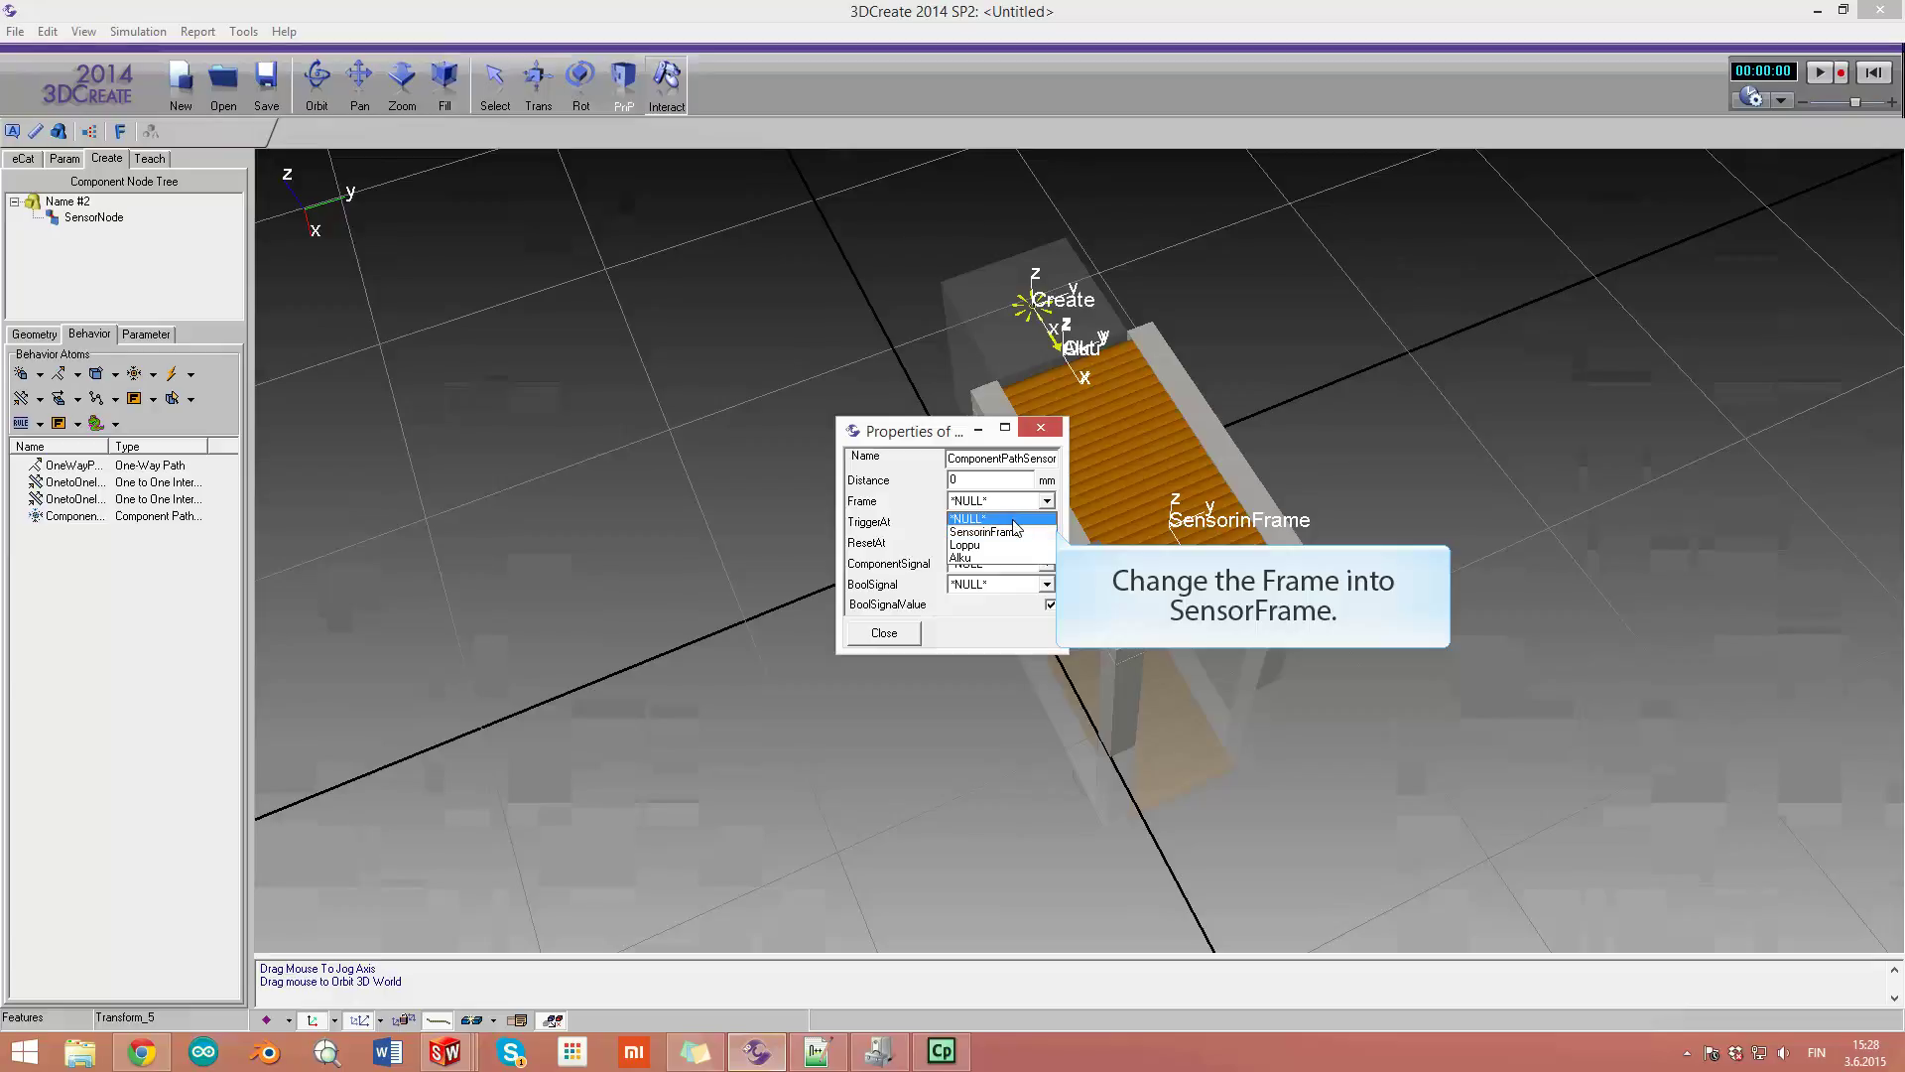
{"action": "left_click", "coordinate": [1015, 534]}
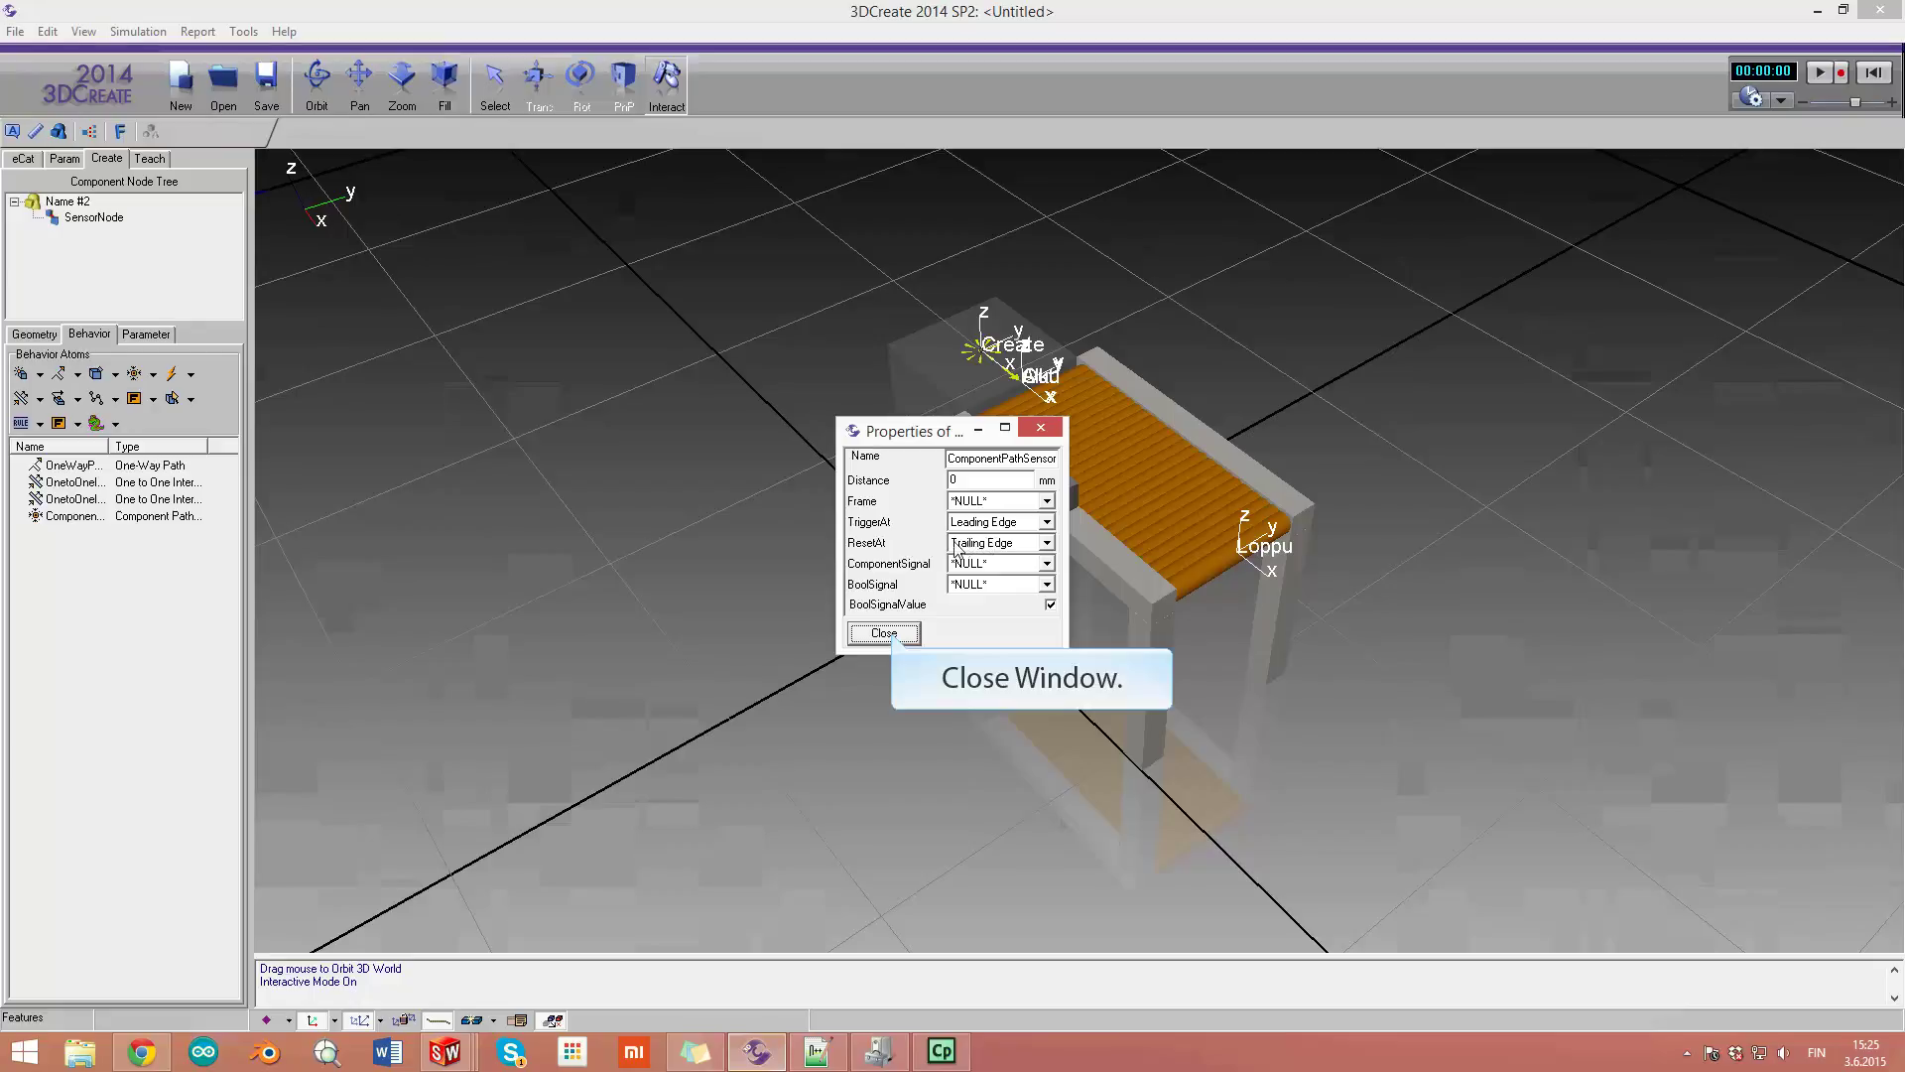
{"action": "left_click", "coordinate": [884, 633]}
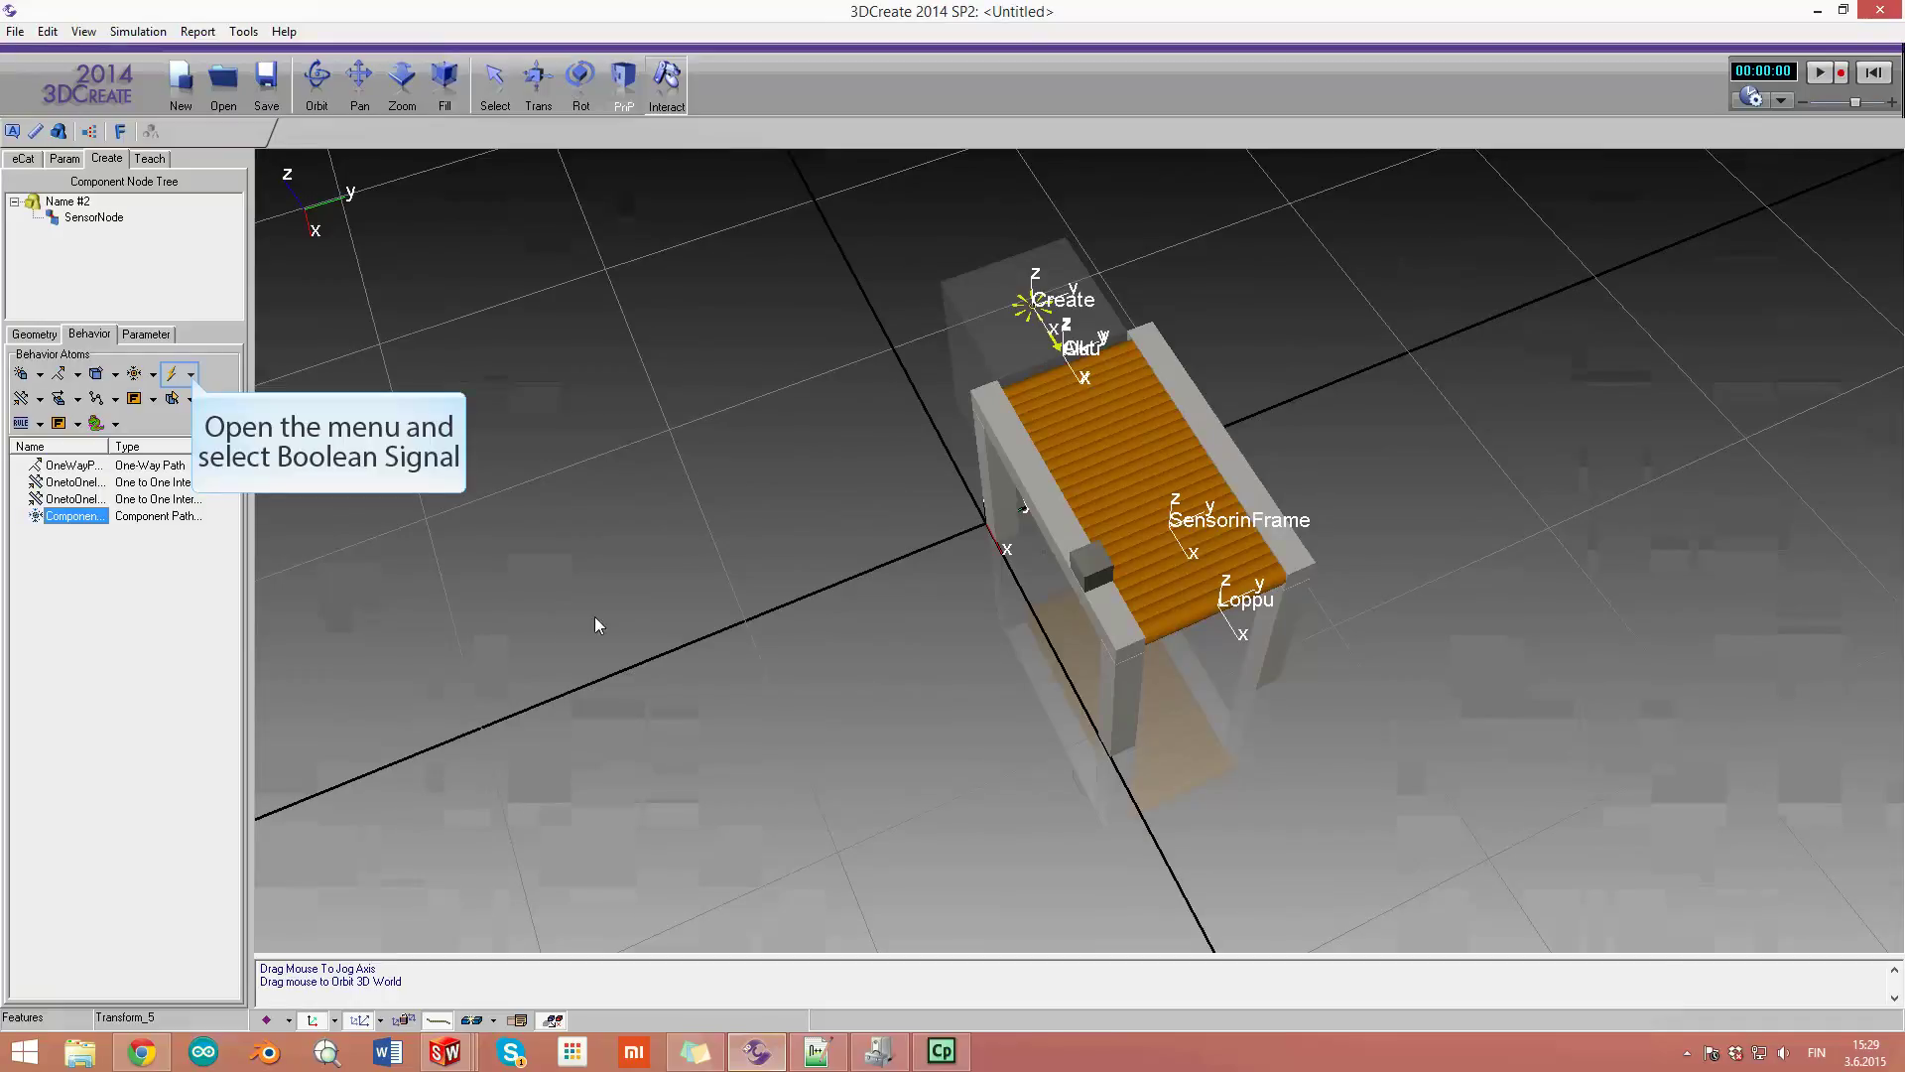
Step: Add a Boolean Signal behavior and assign BooleanSignal as the component path sensor's BoolSignal
{"action": "left_click", "coordinate": [192, 376]}
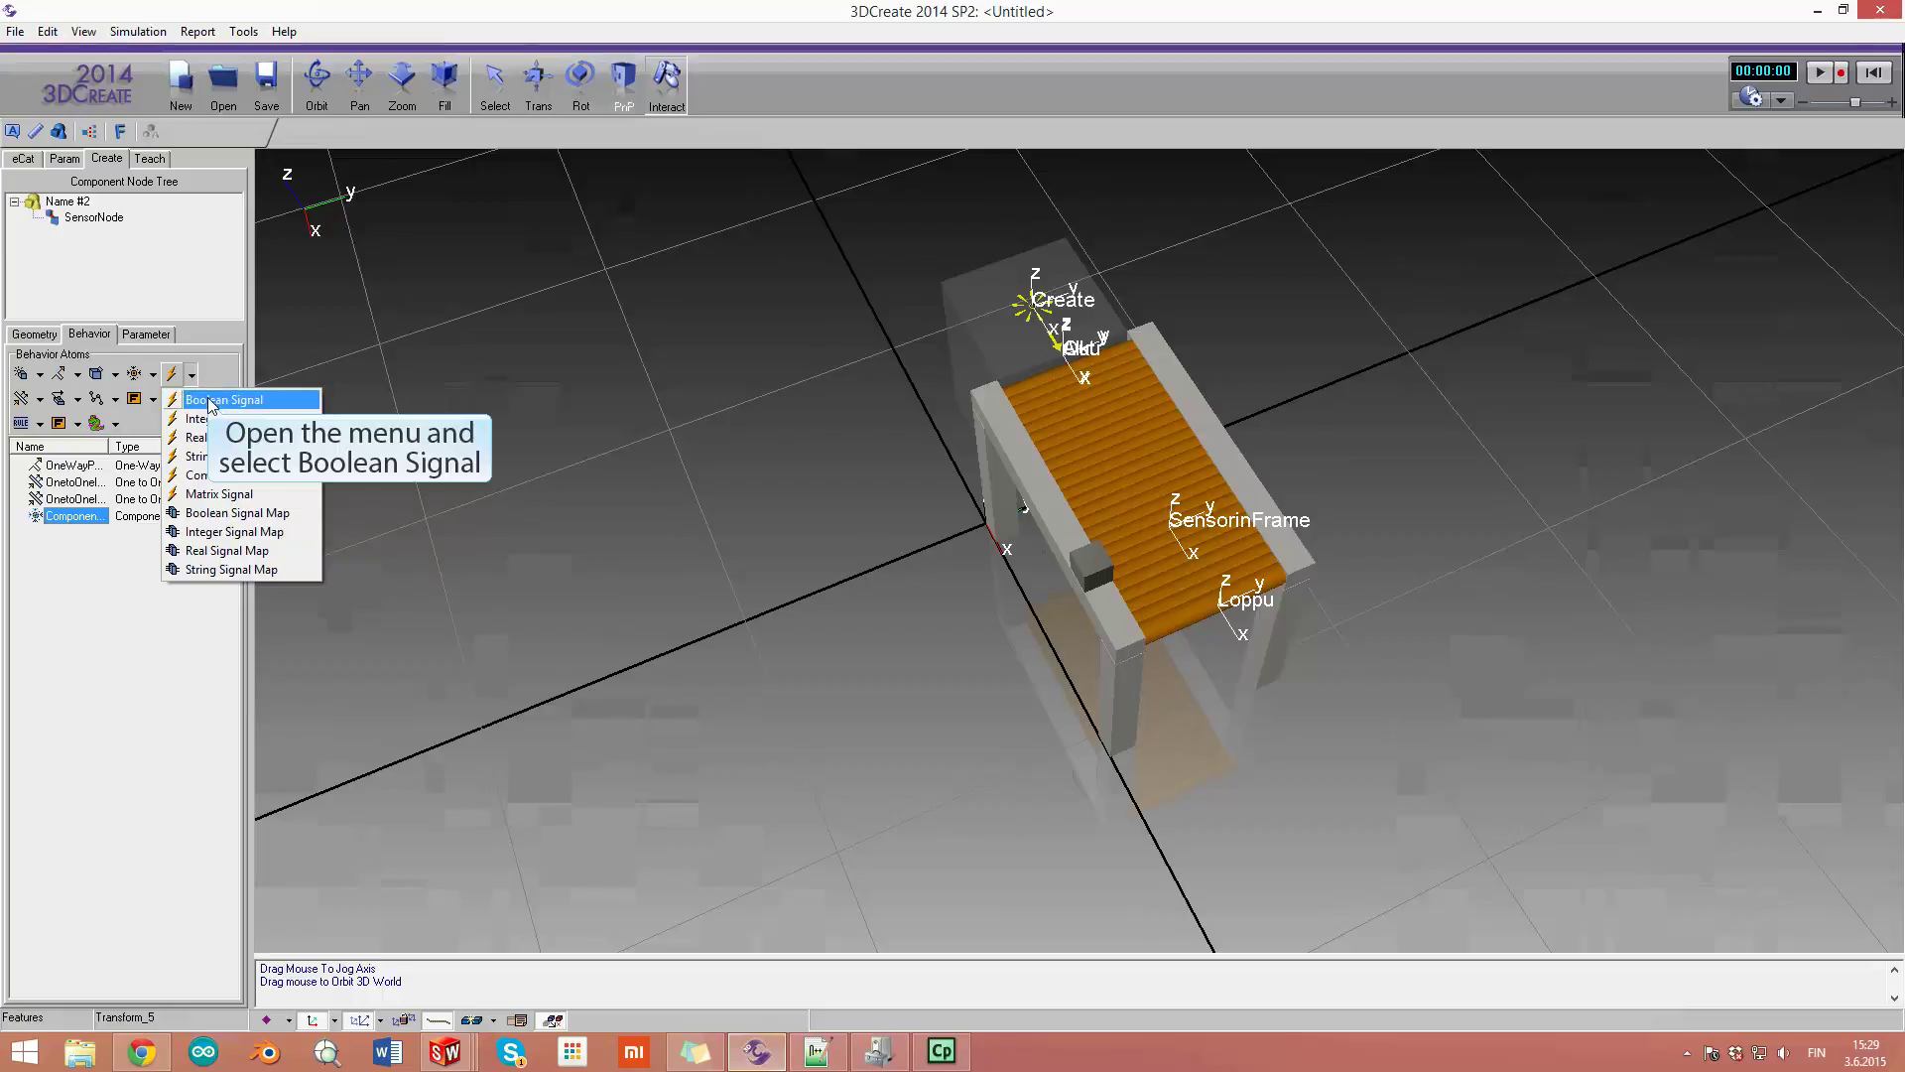
{"action": "left_click", "coordinate": [223, 400]}
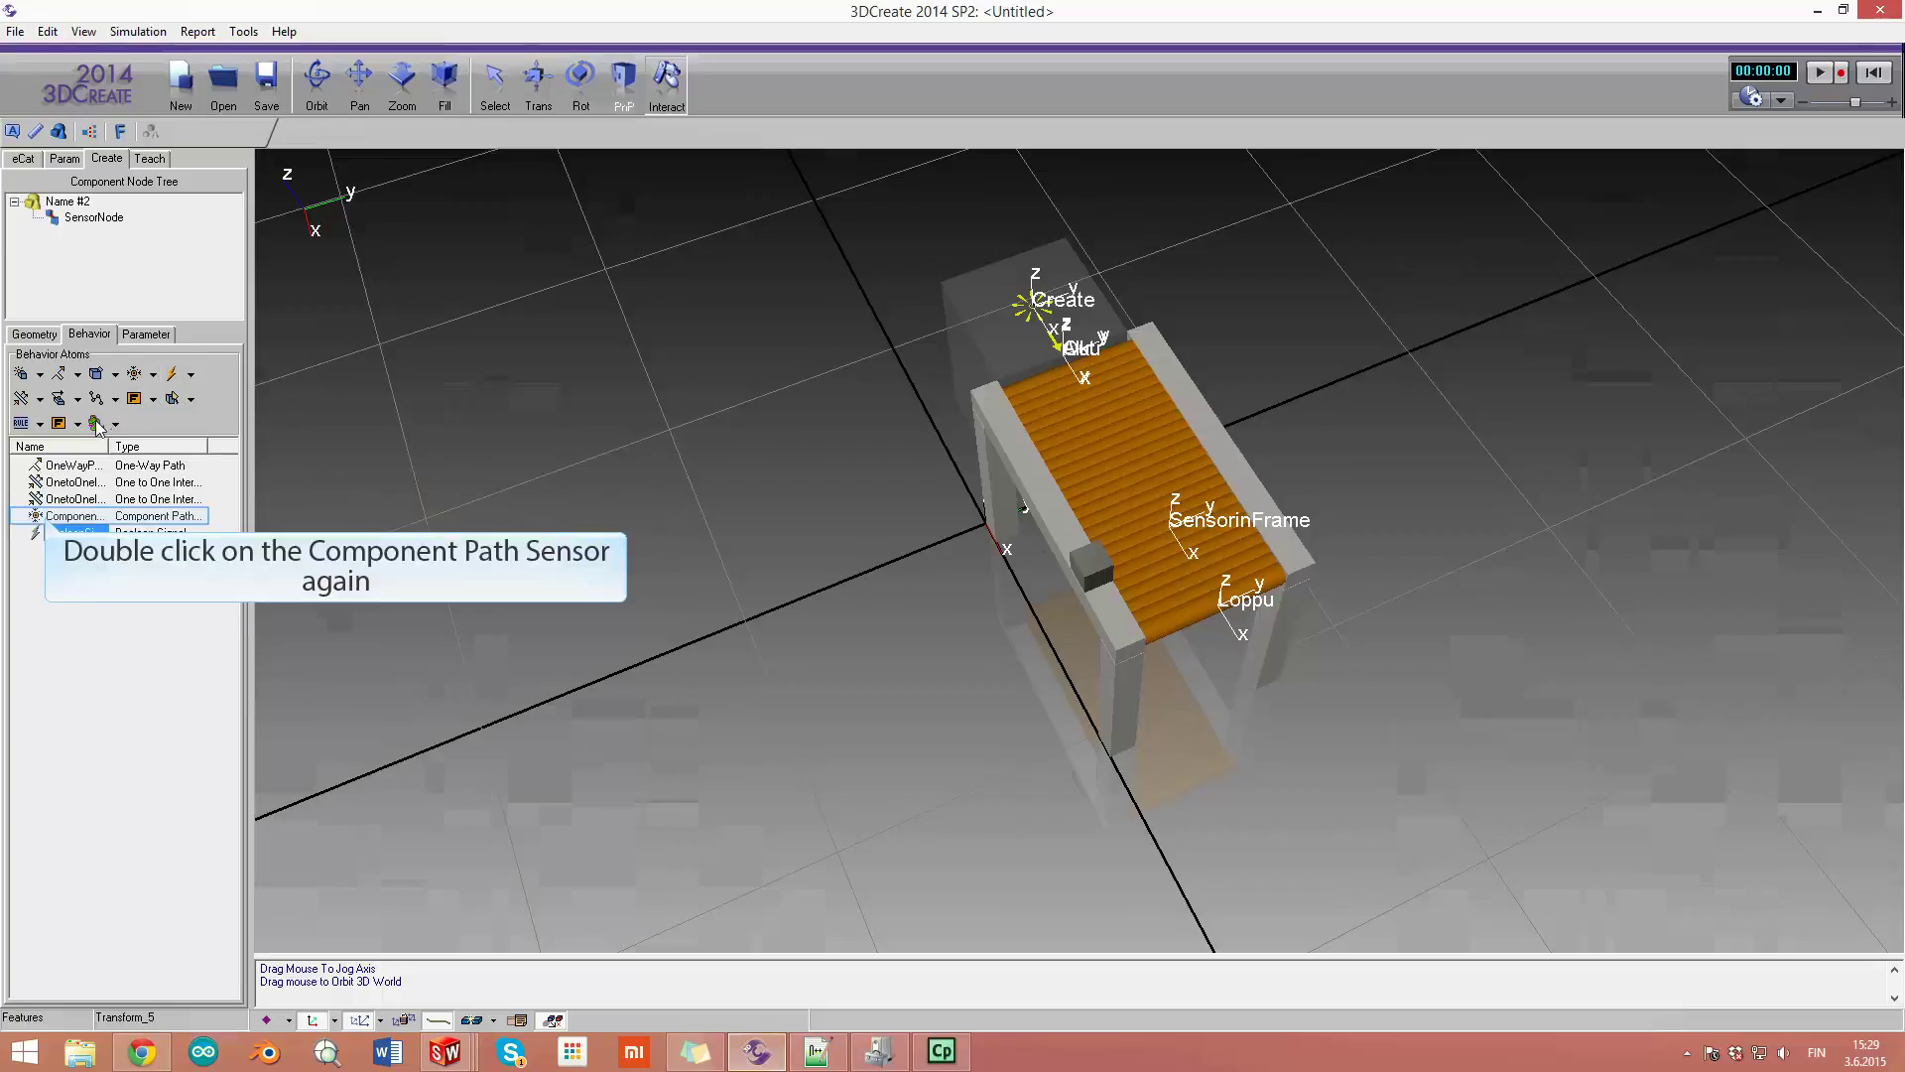
{"action": "double_click", "coordinate": [47, 519]}
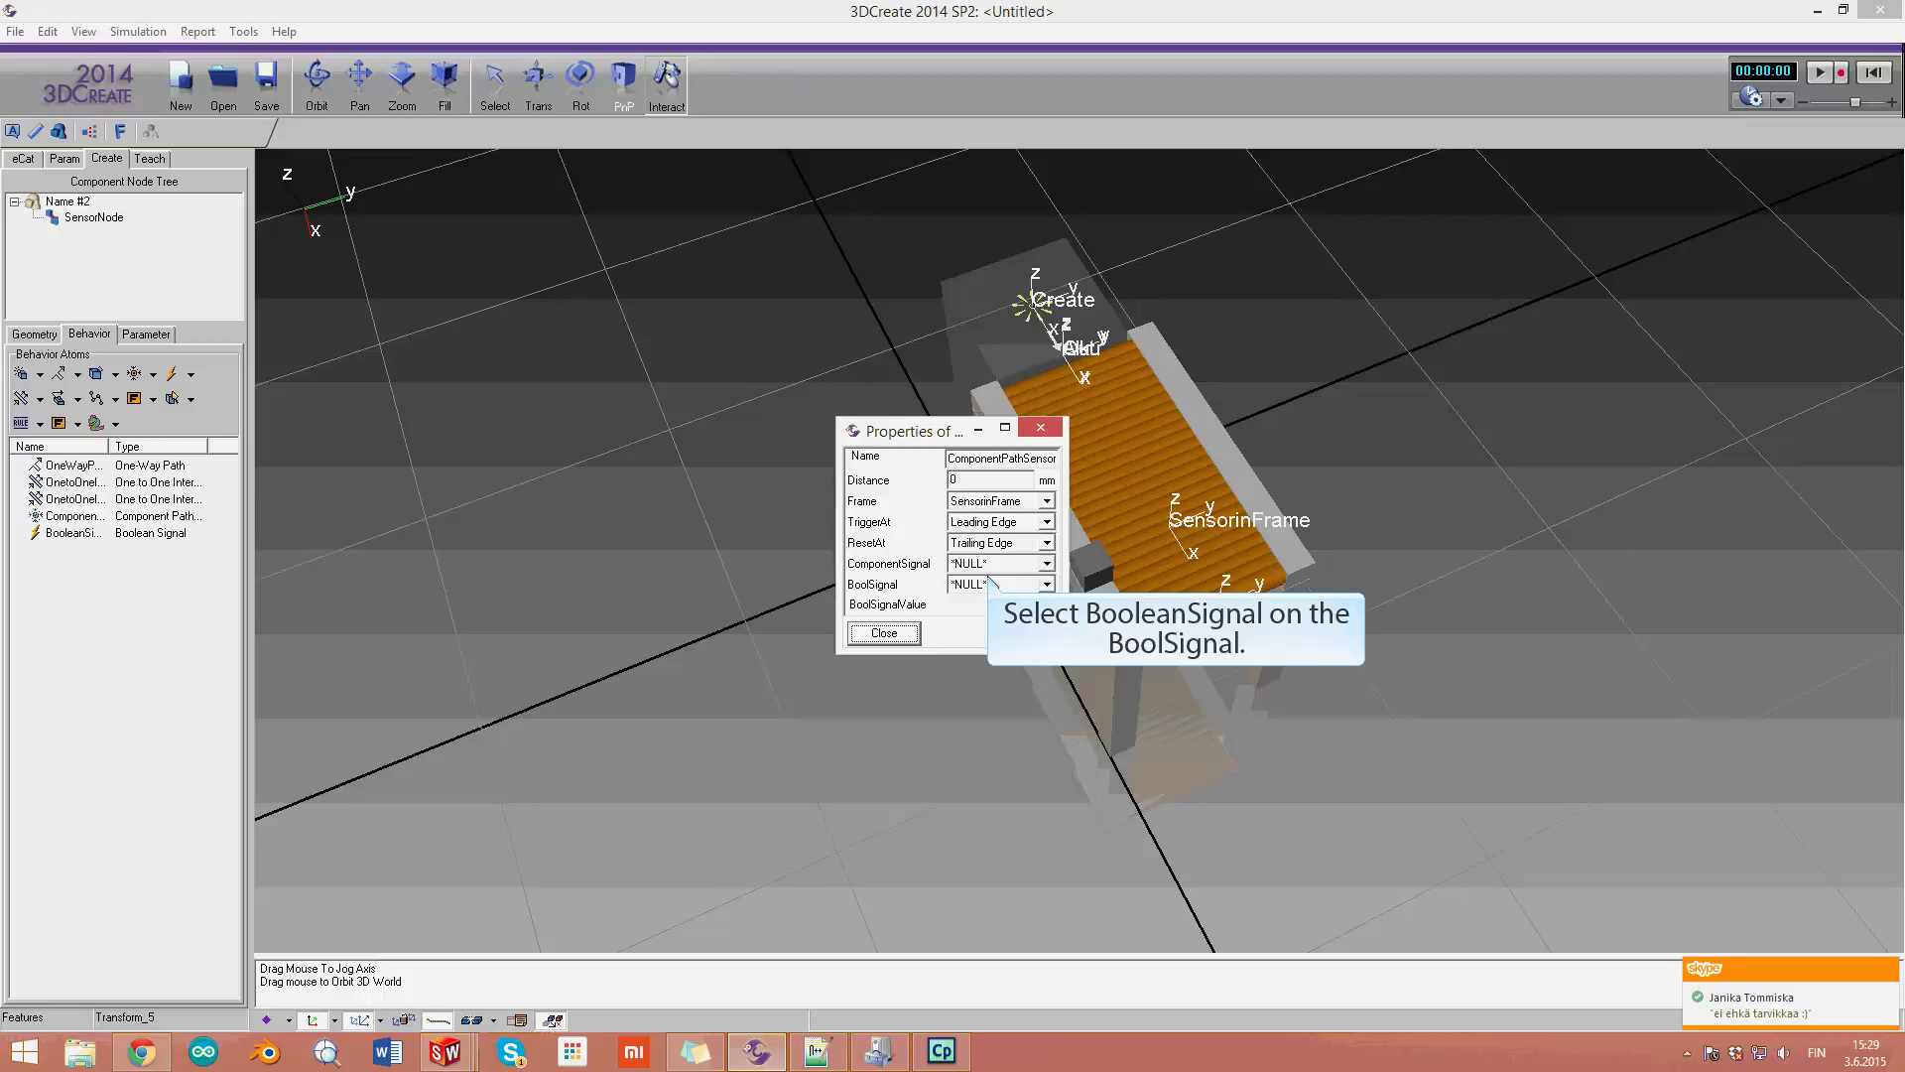
{"action": "left_click", "coordinate": [992, 583]}
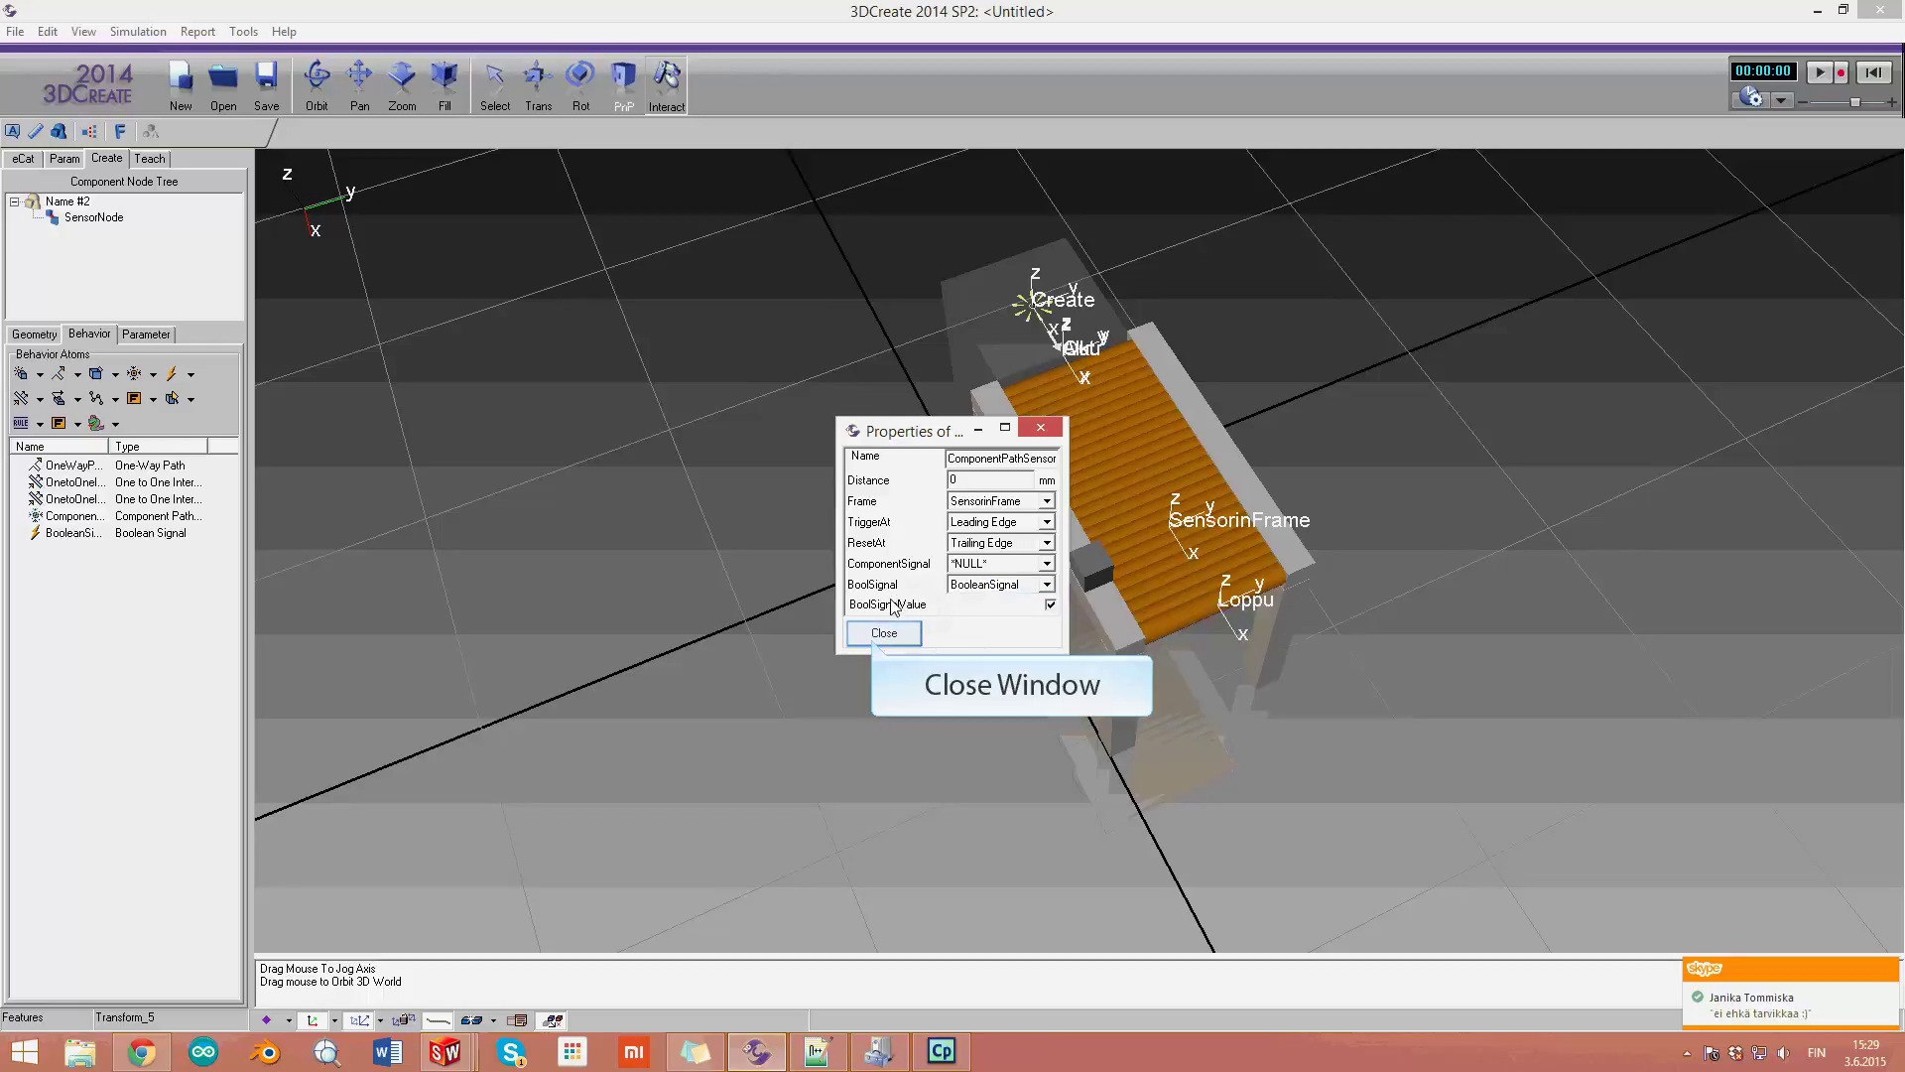
{"action": "left_click", "coordinate": [879, 634]}
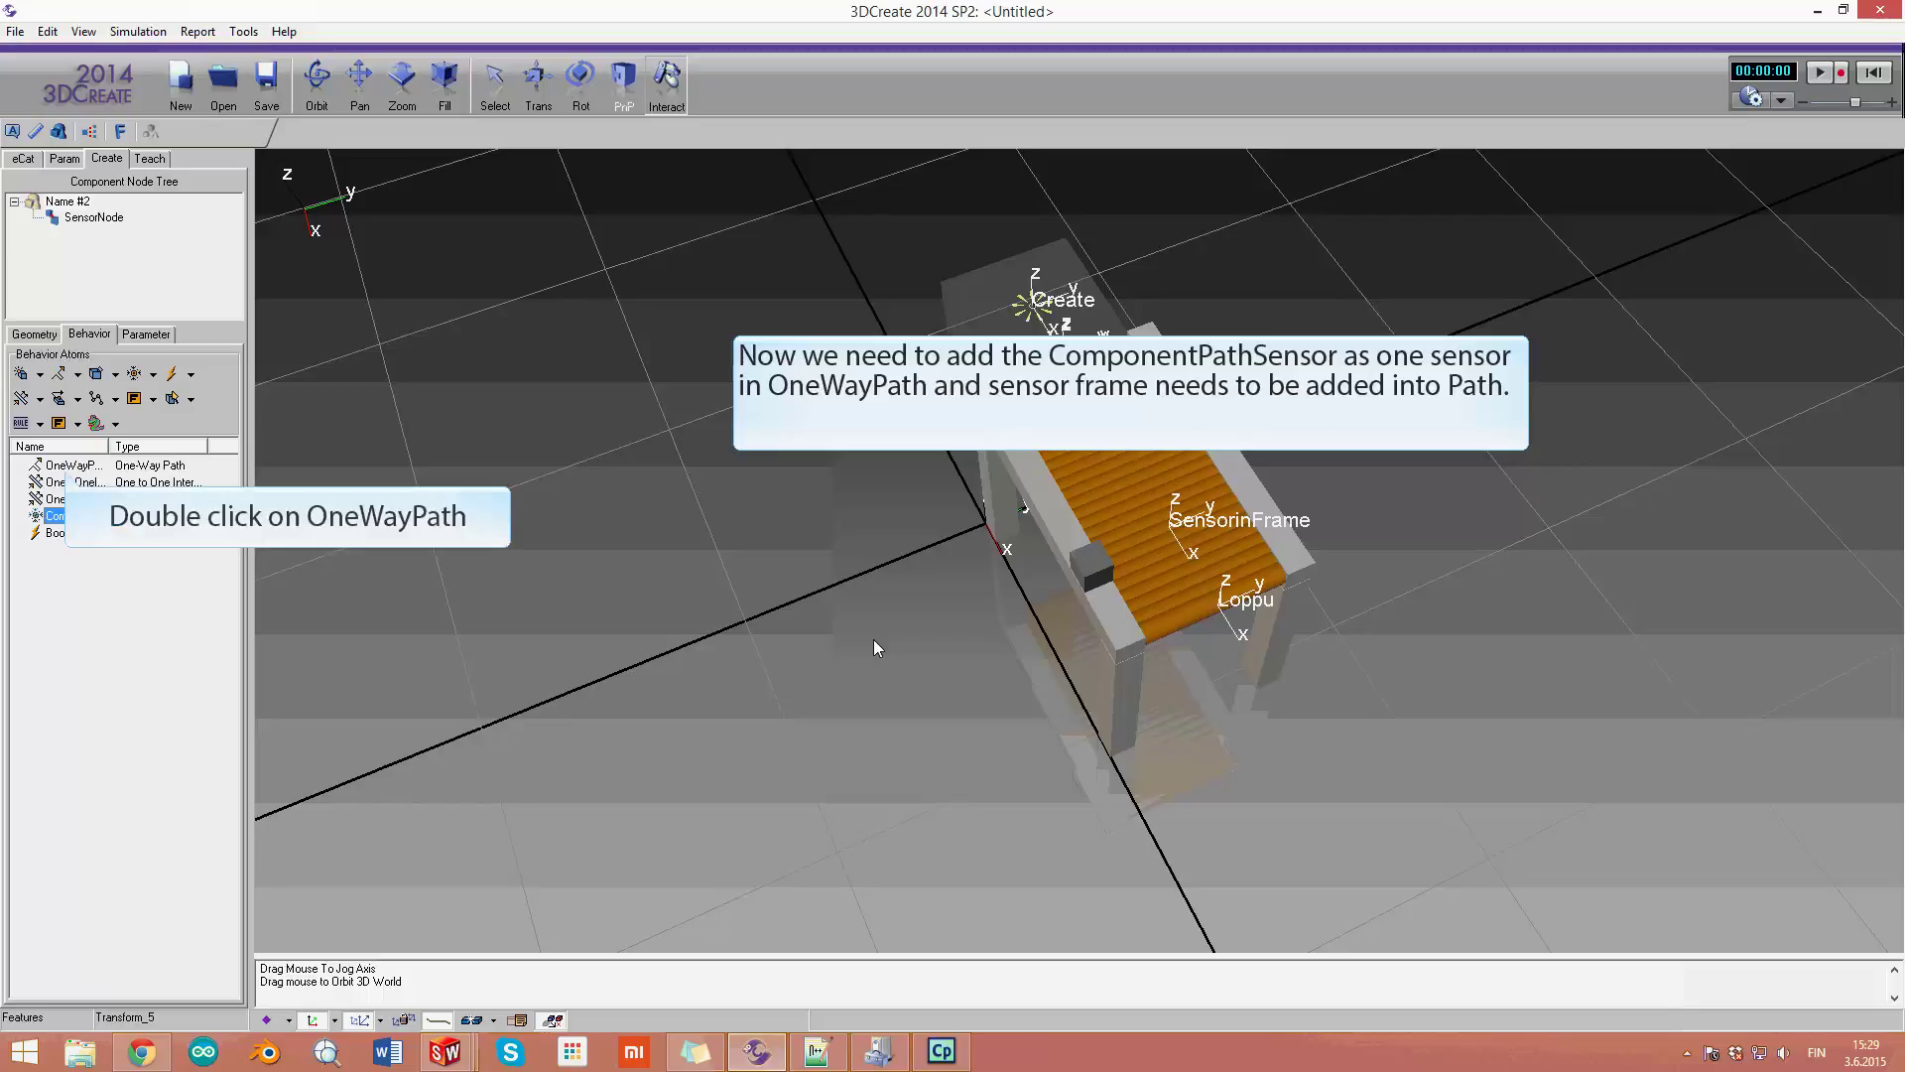
Step: Add ComponentPathSensor to the Sensors list of OneWayPath
{"action": "double_click", "coordinate": [66, 470]}
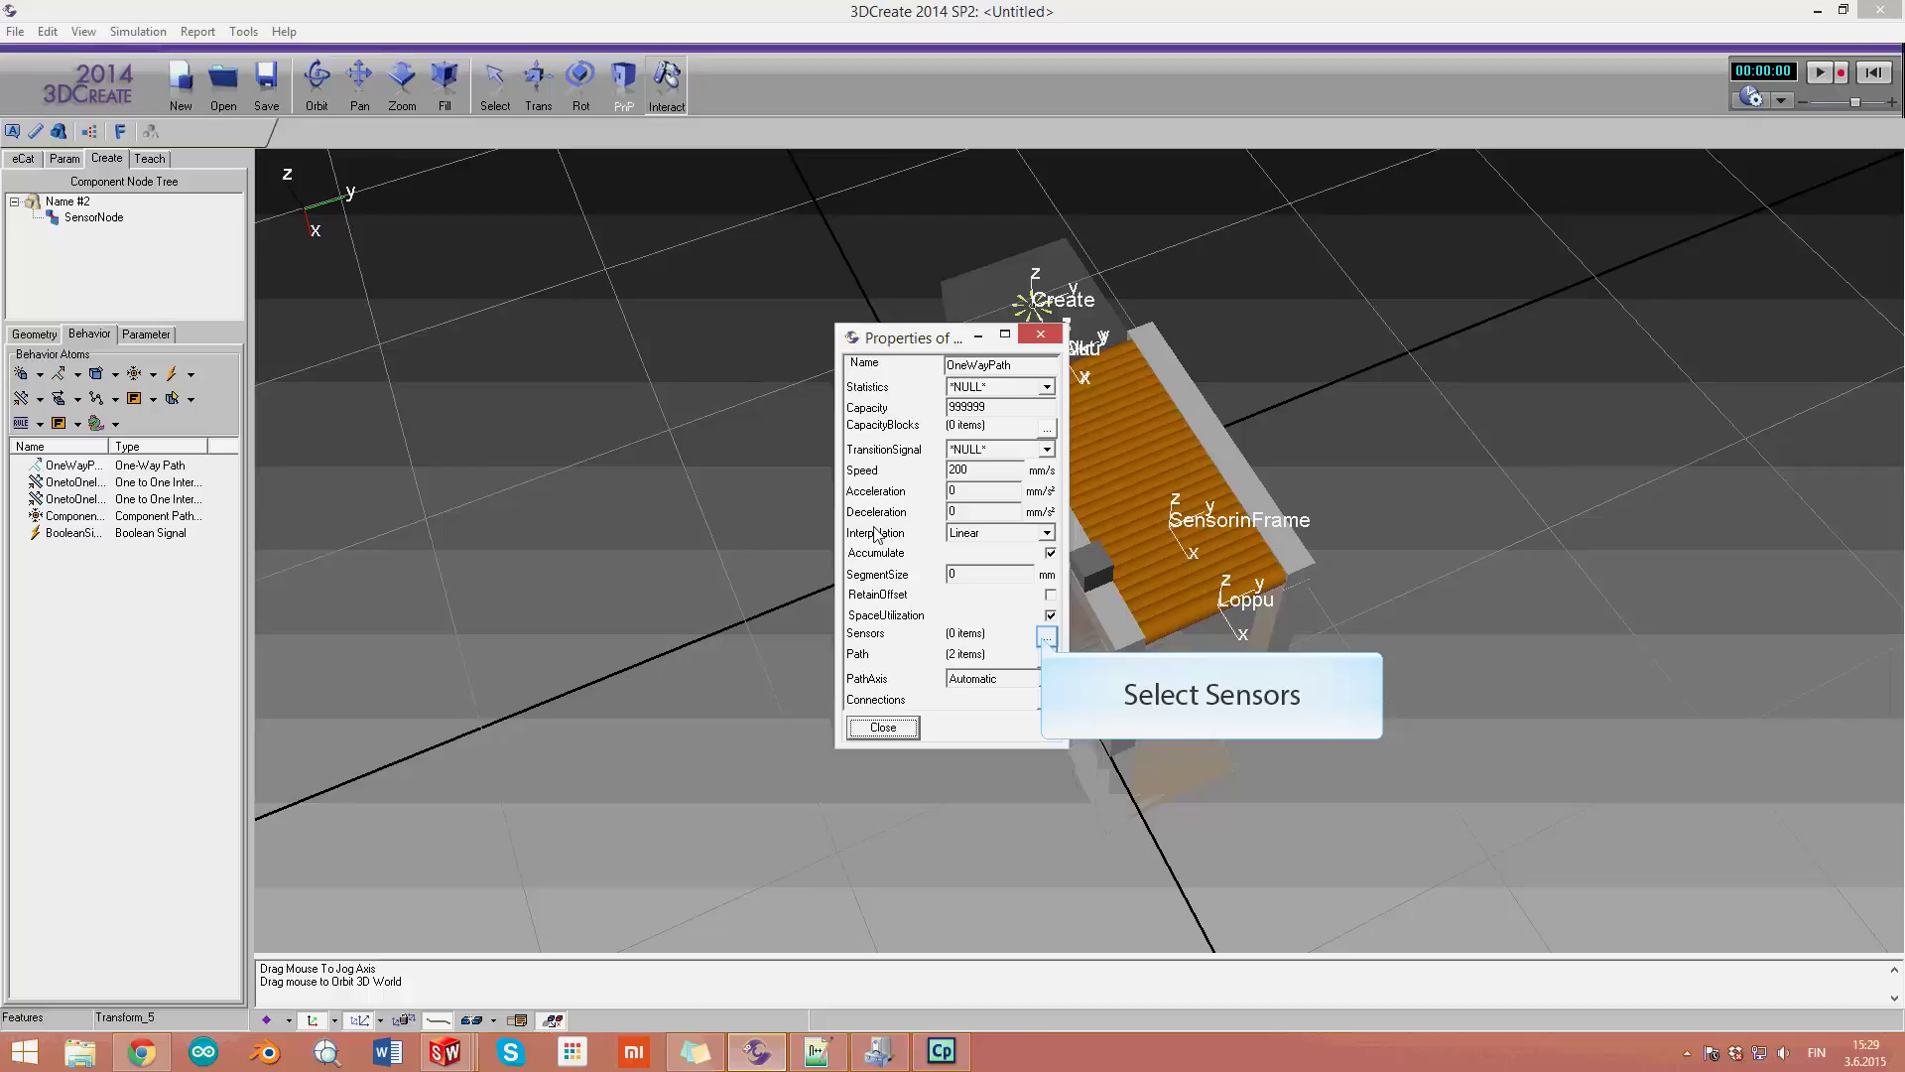
{"action": "left_click", "coordinate": [1046, 636]}
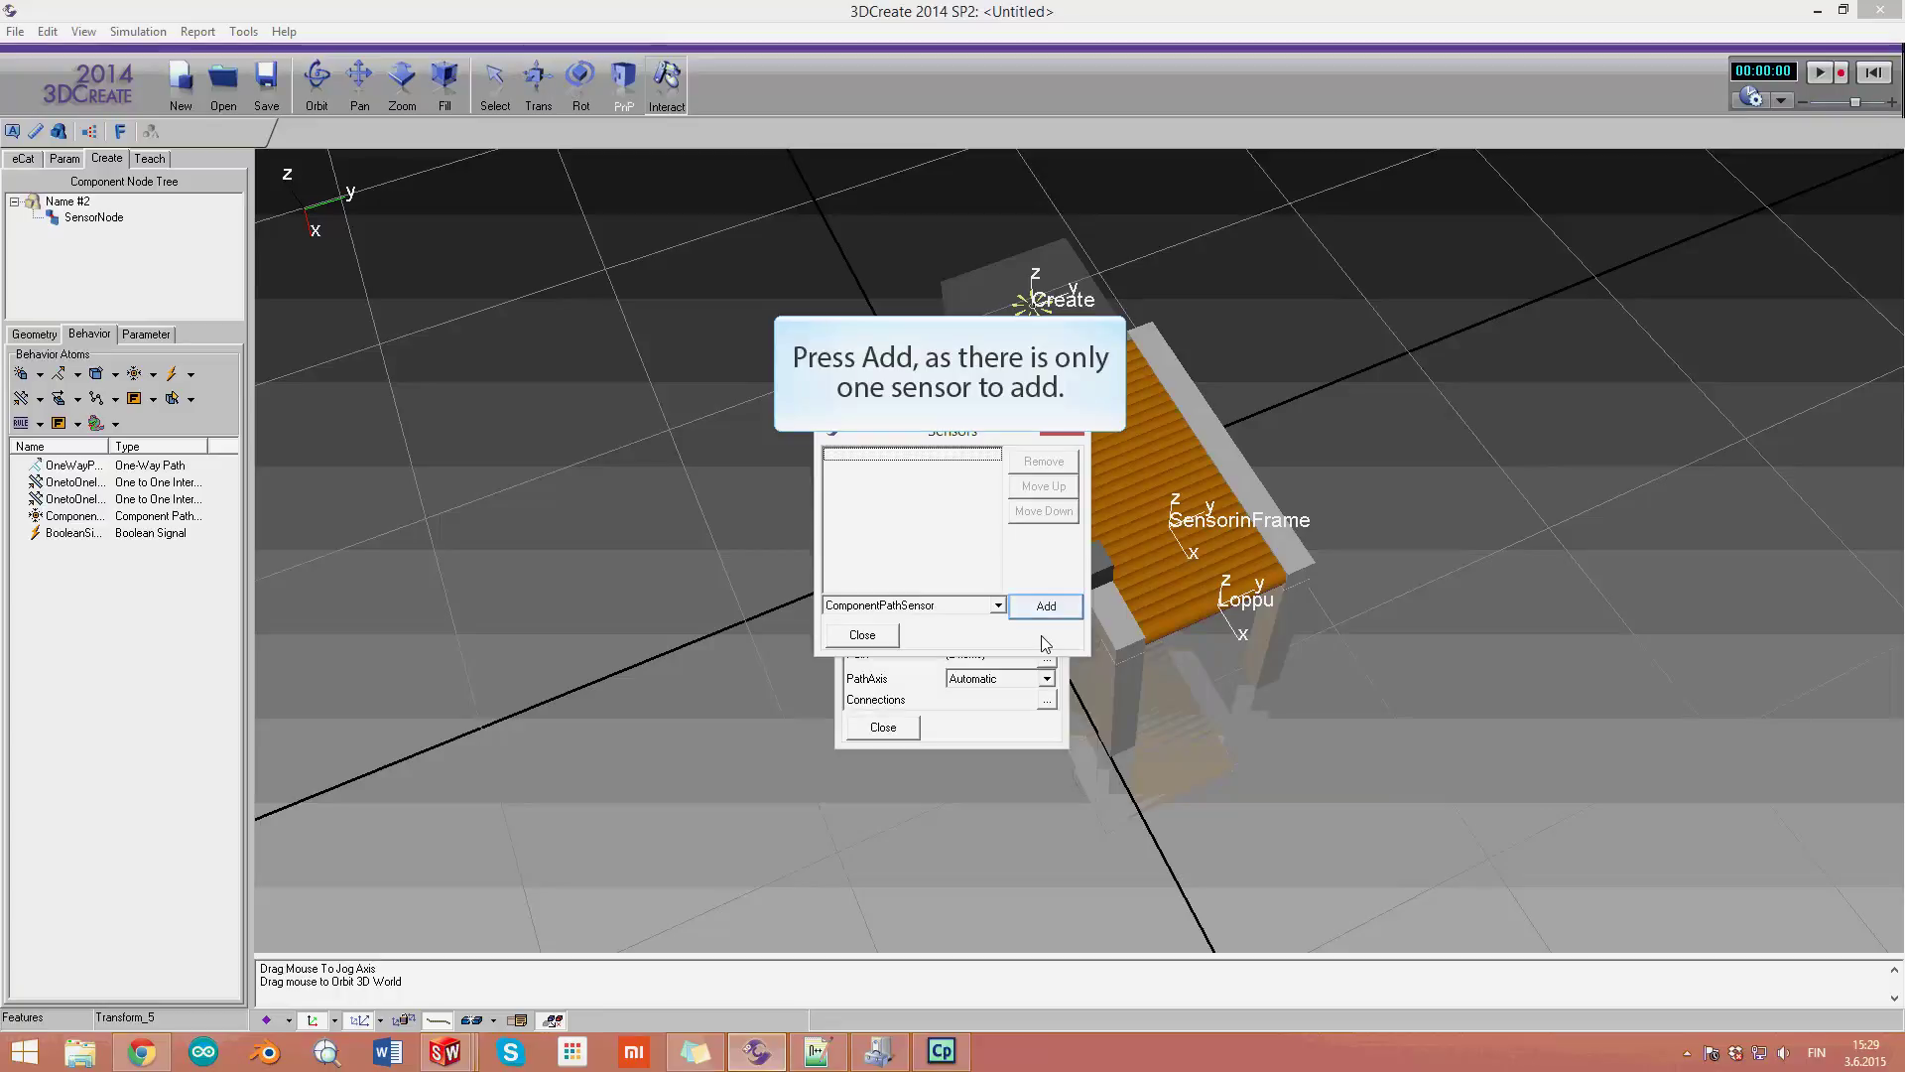
{"action": "left_click", "coordinate": [1045, 607]}
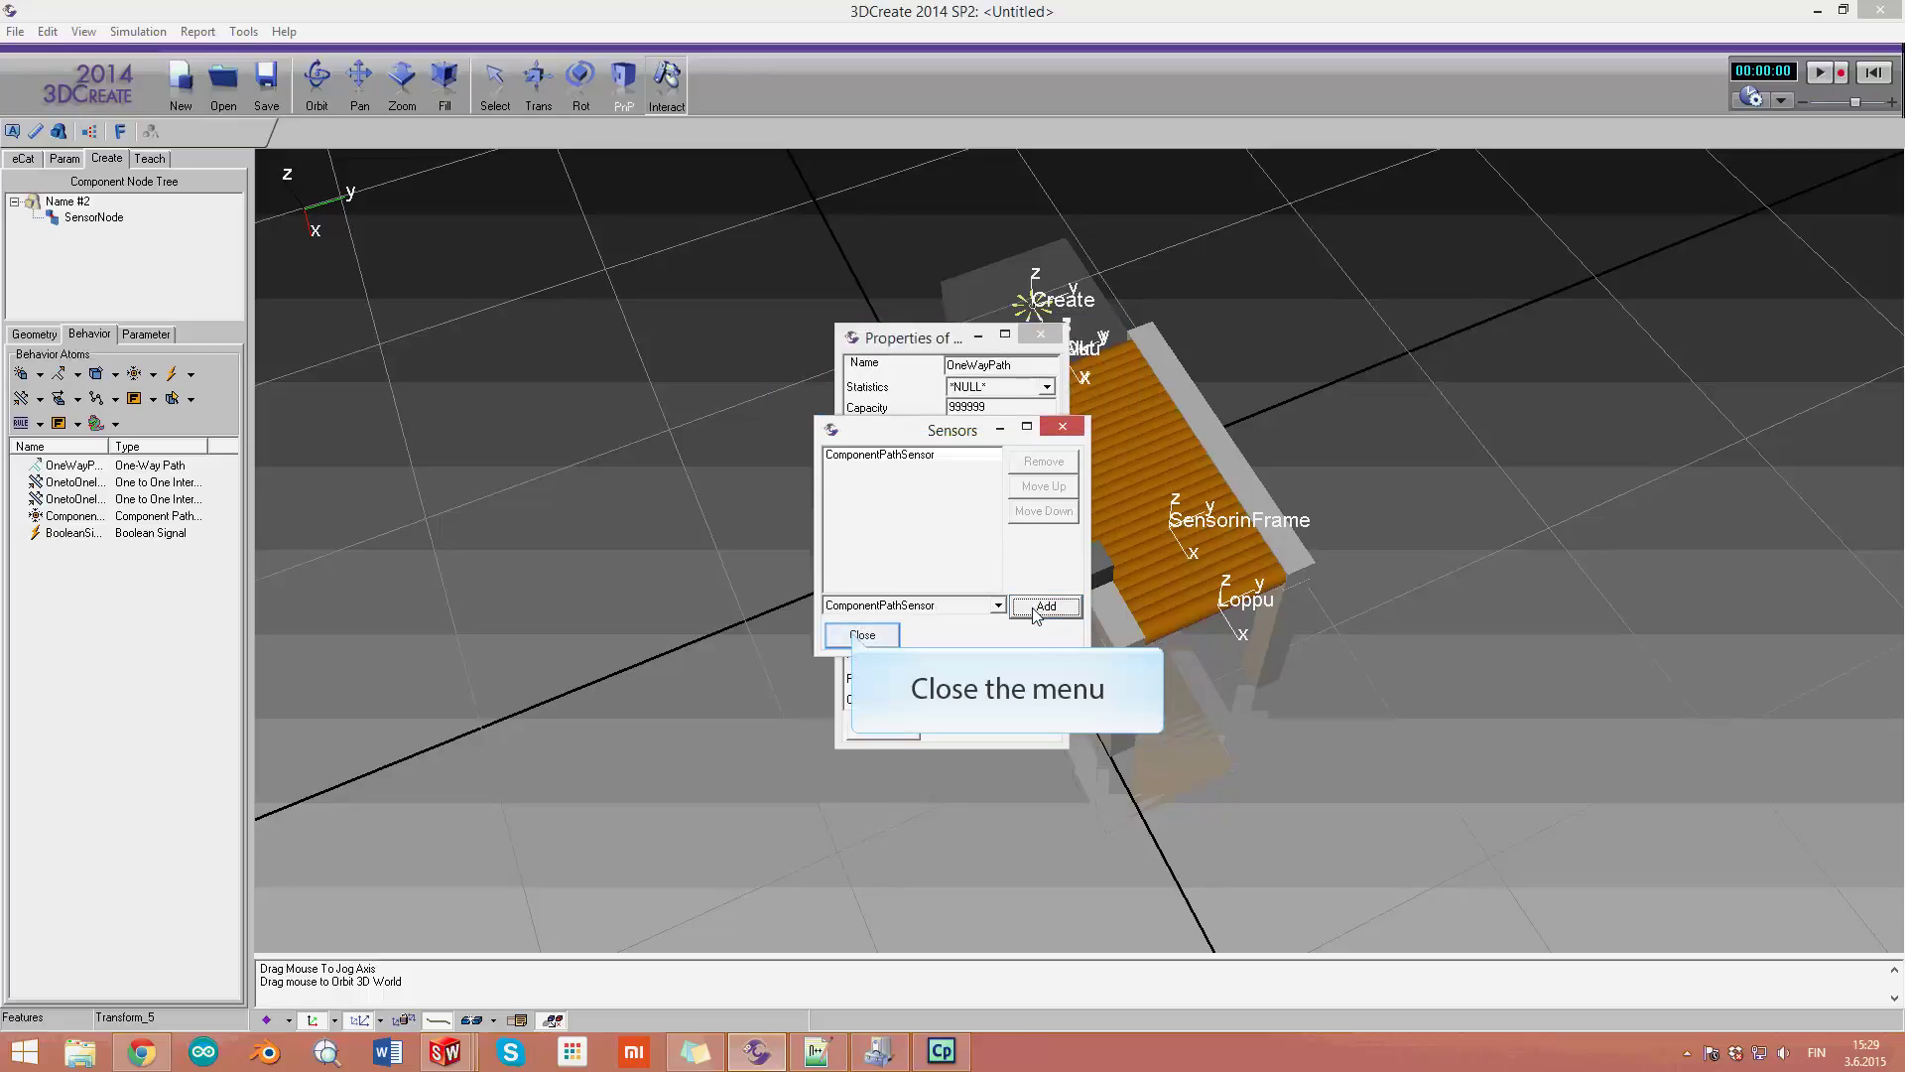
{"action": "left_click", "coordinate": [859, 636]}
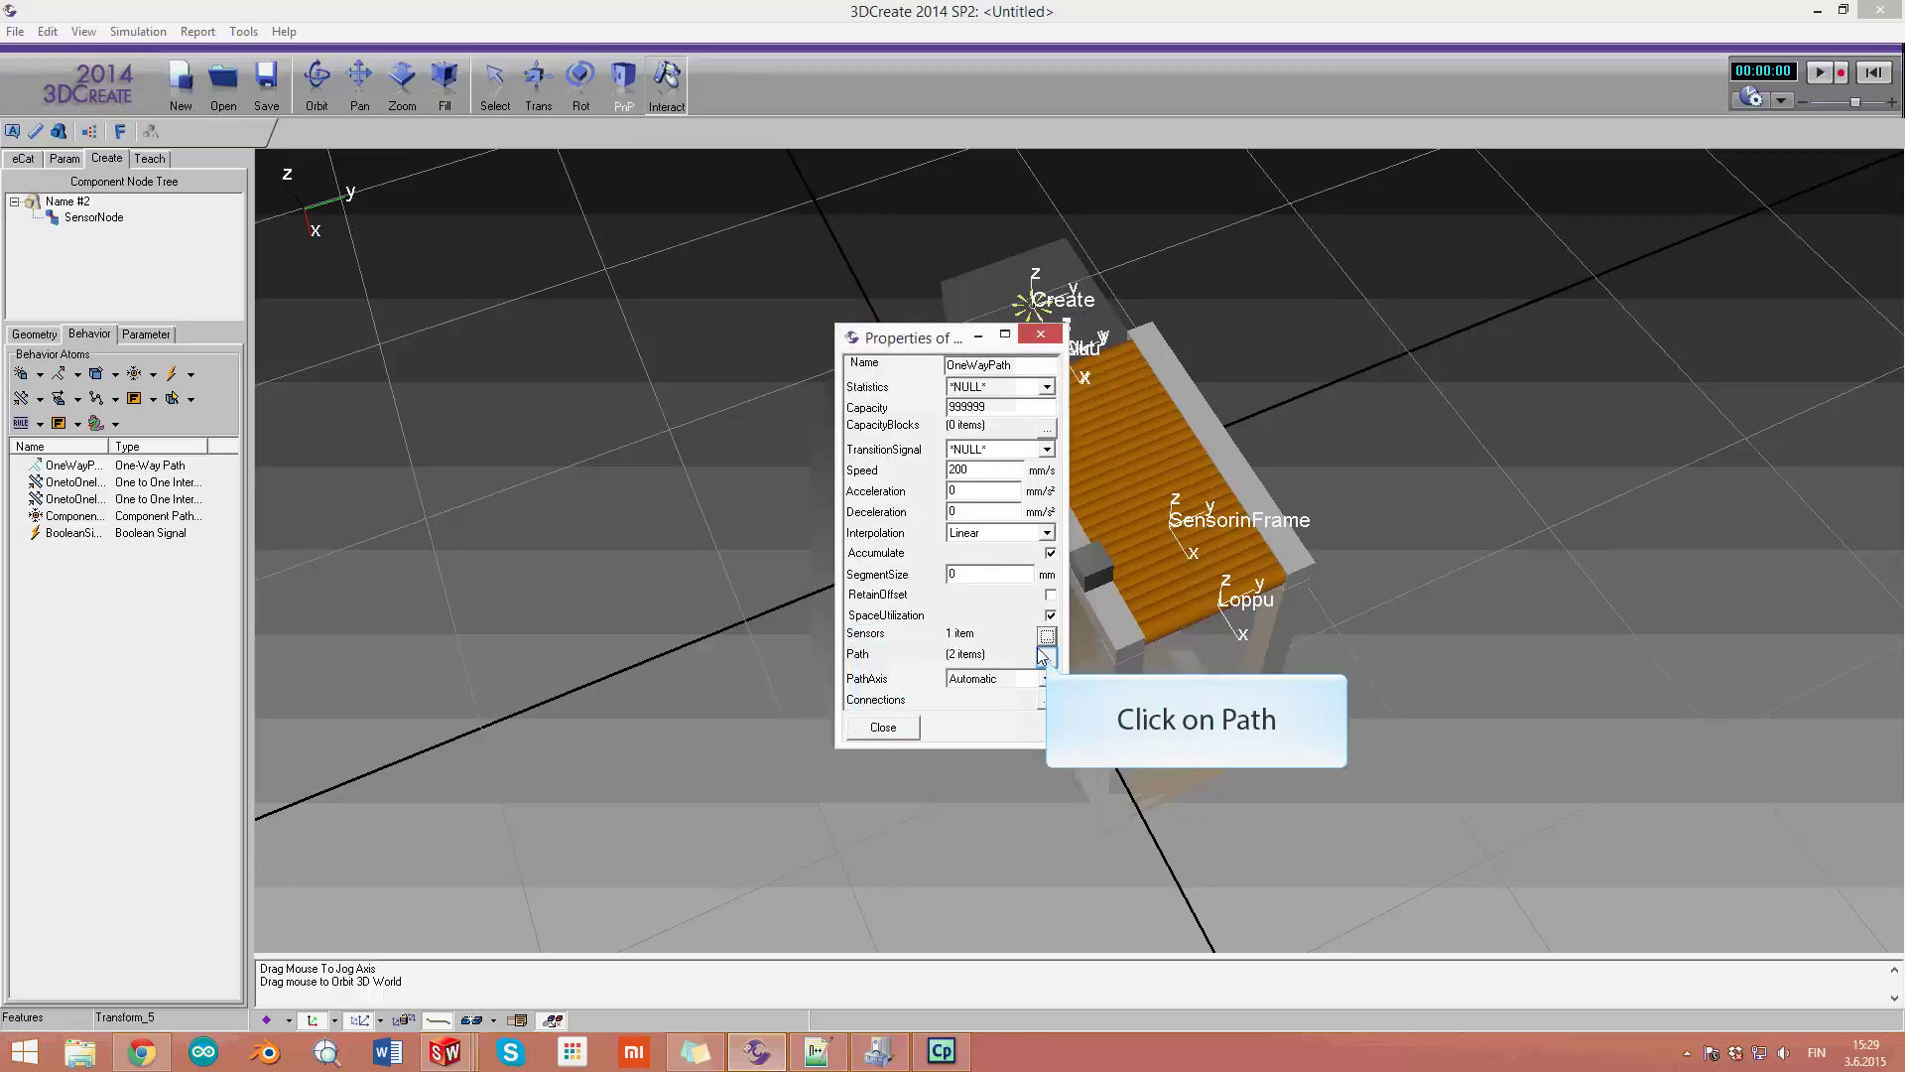
Step: Add SensorinFrame to the path of OneWayPath and order it between Alku and Loppu
{"action": "left_click", "coordinate": [1046, 657]}
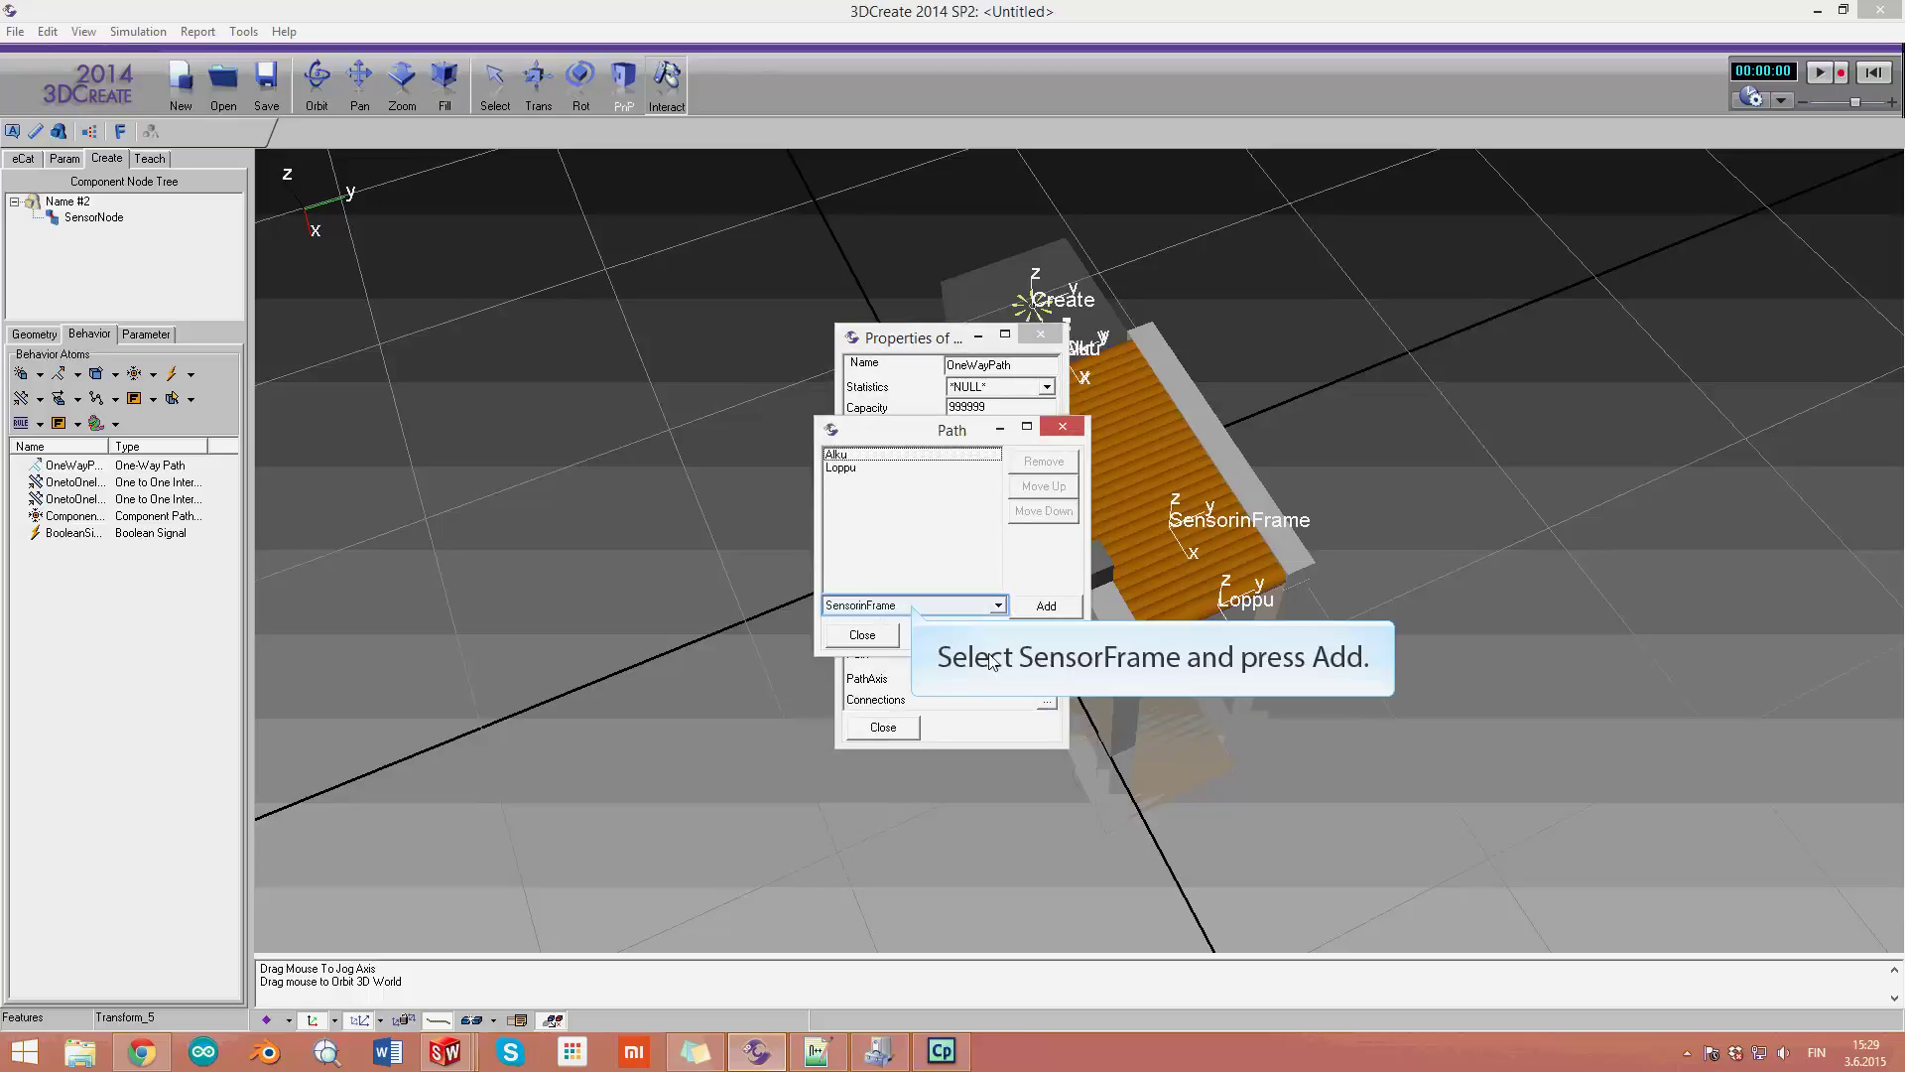
{"action": "left_click", "coordinate": [914, 606]}
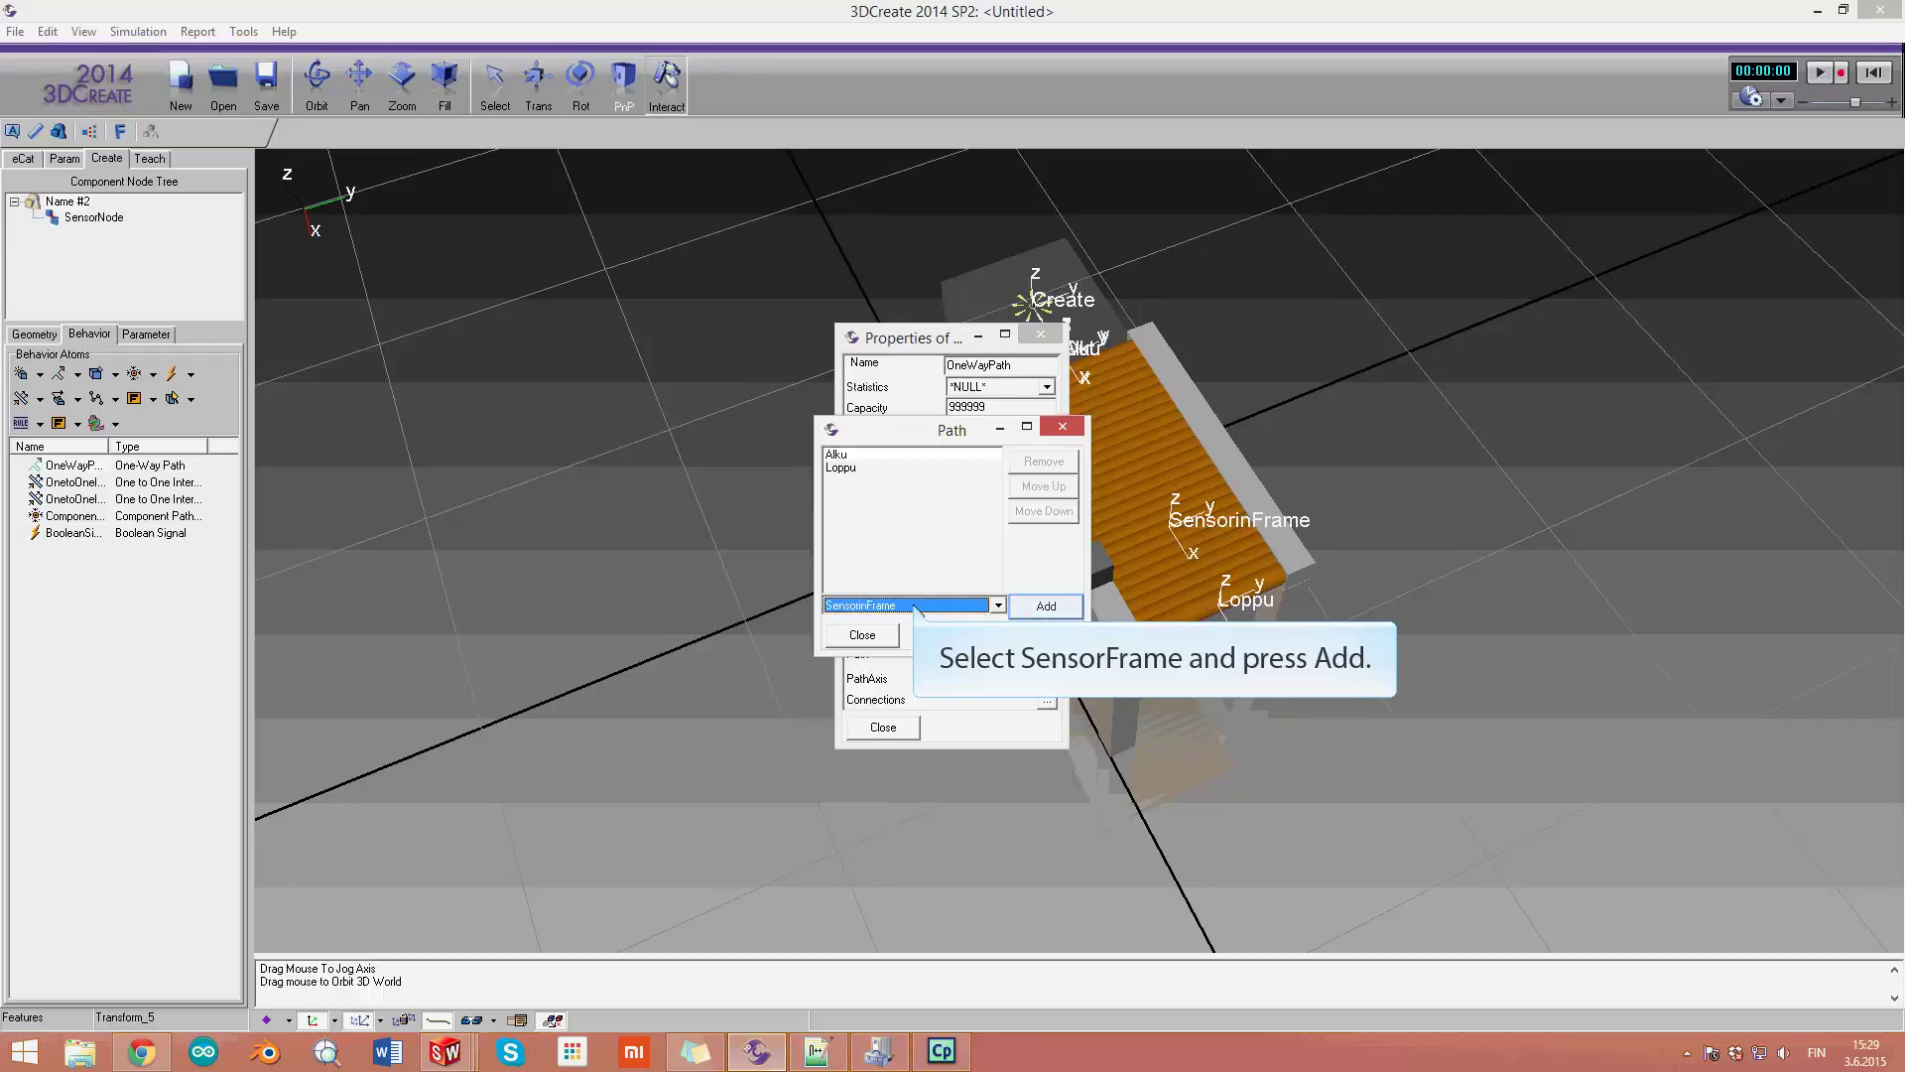
{"action": "left_click", "coordinate": [1056, 612]}
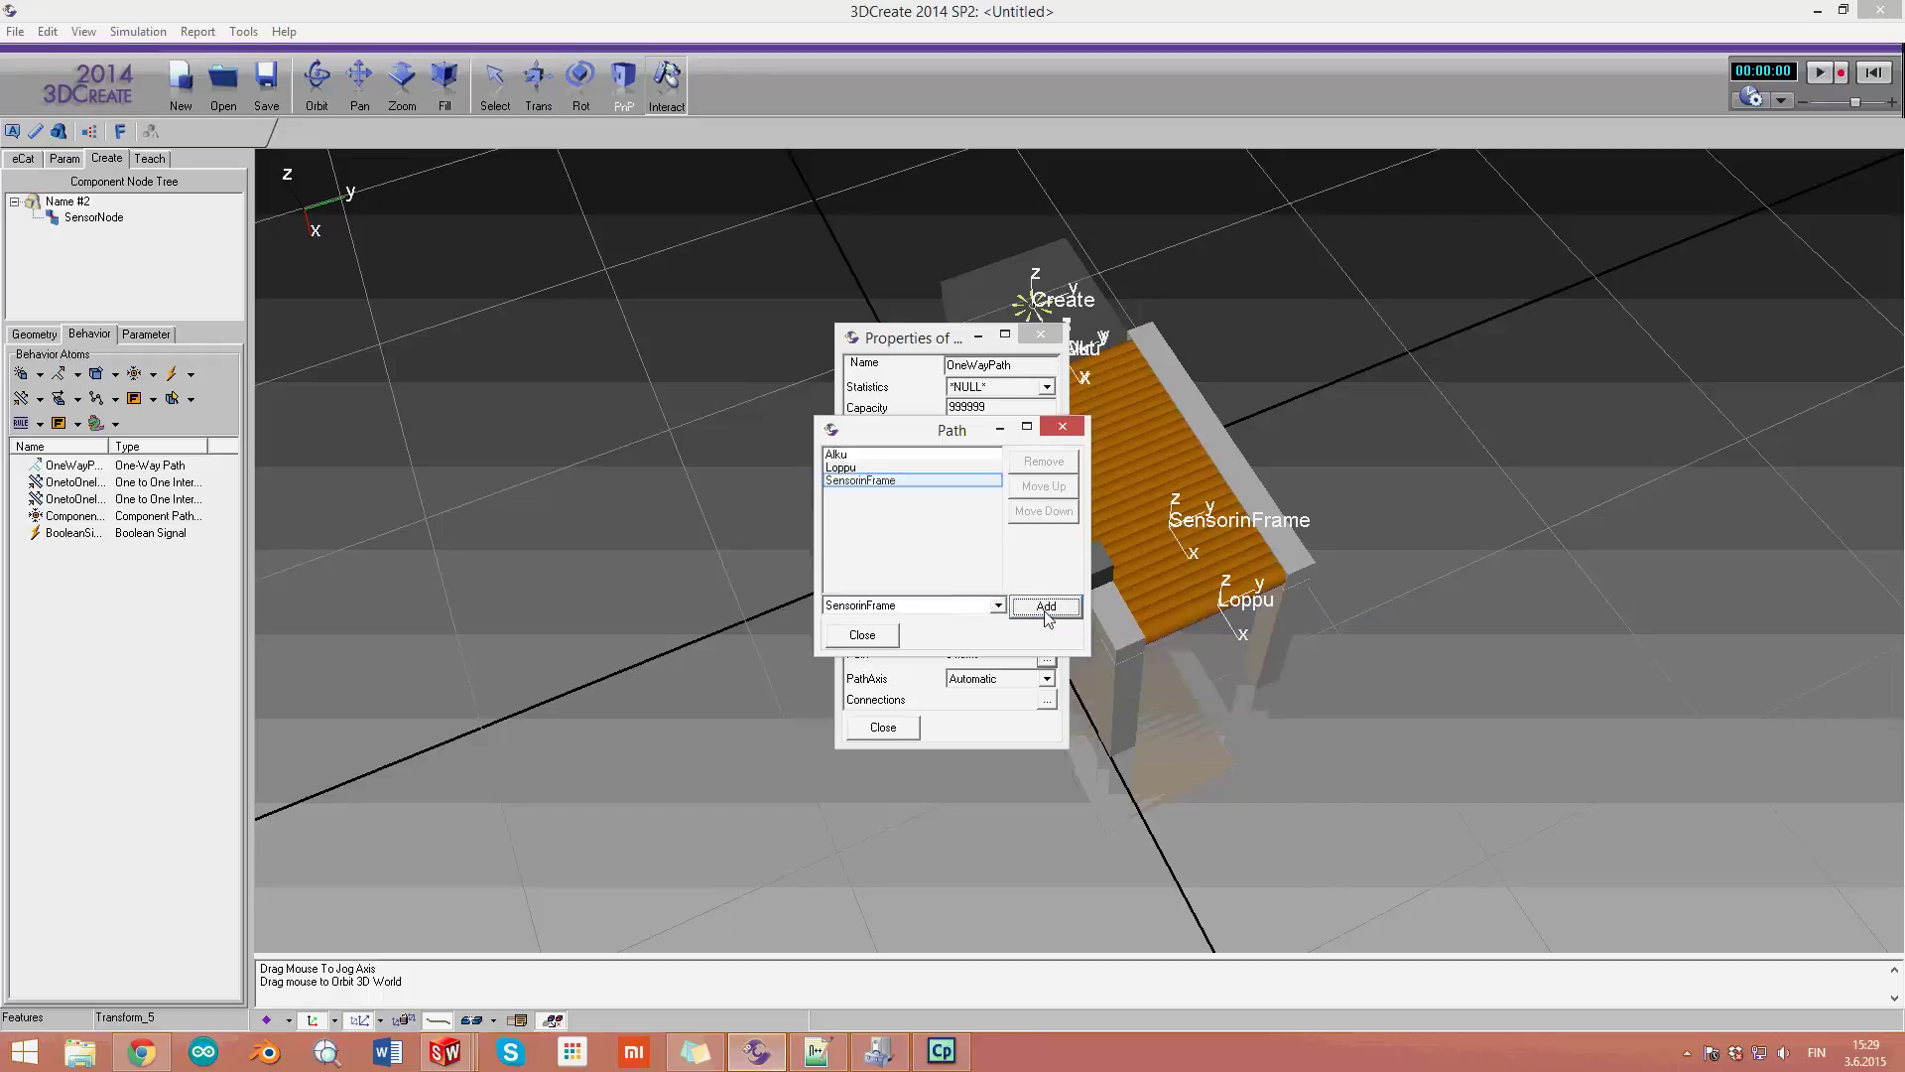
{"action": "left_click", "coordinate": [859, 481]}
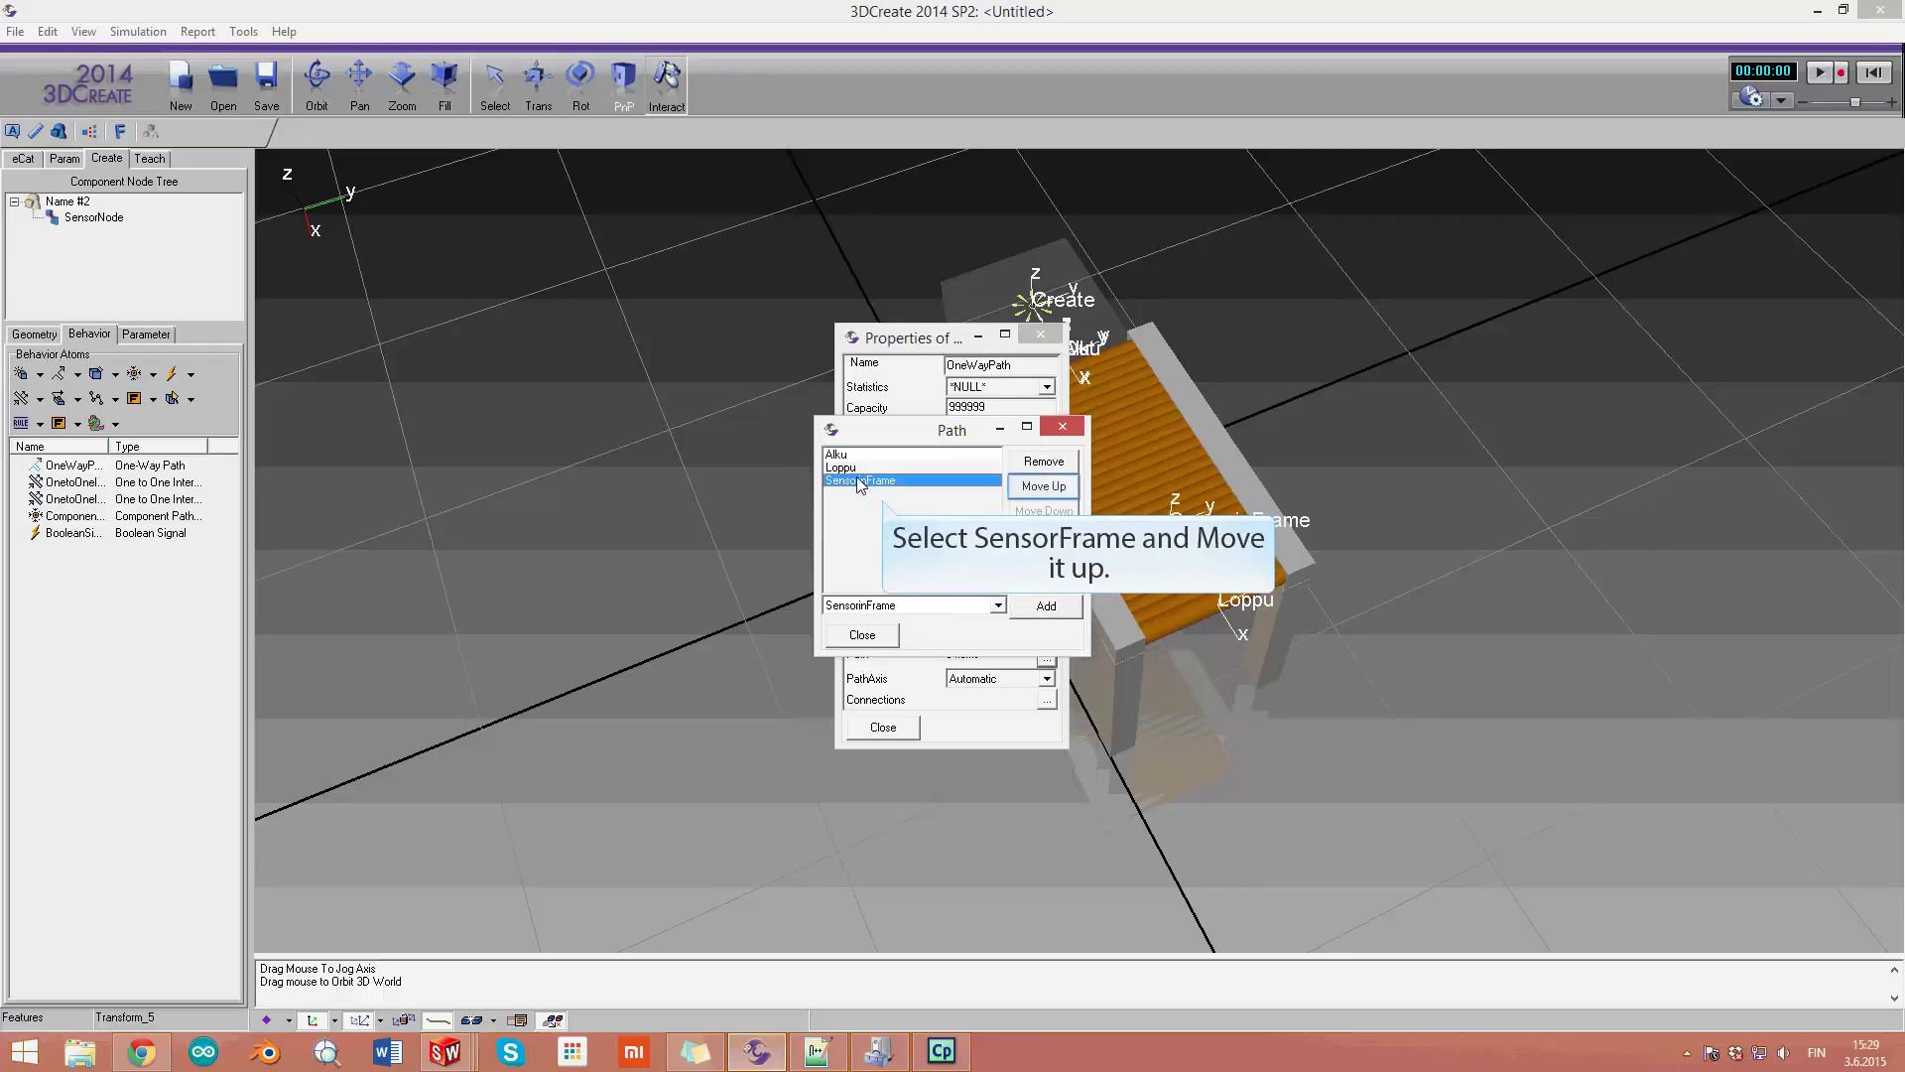
{"action": "left_click", "coordinate": [1027, 488]}
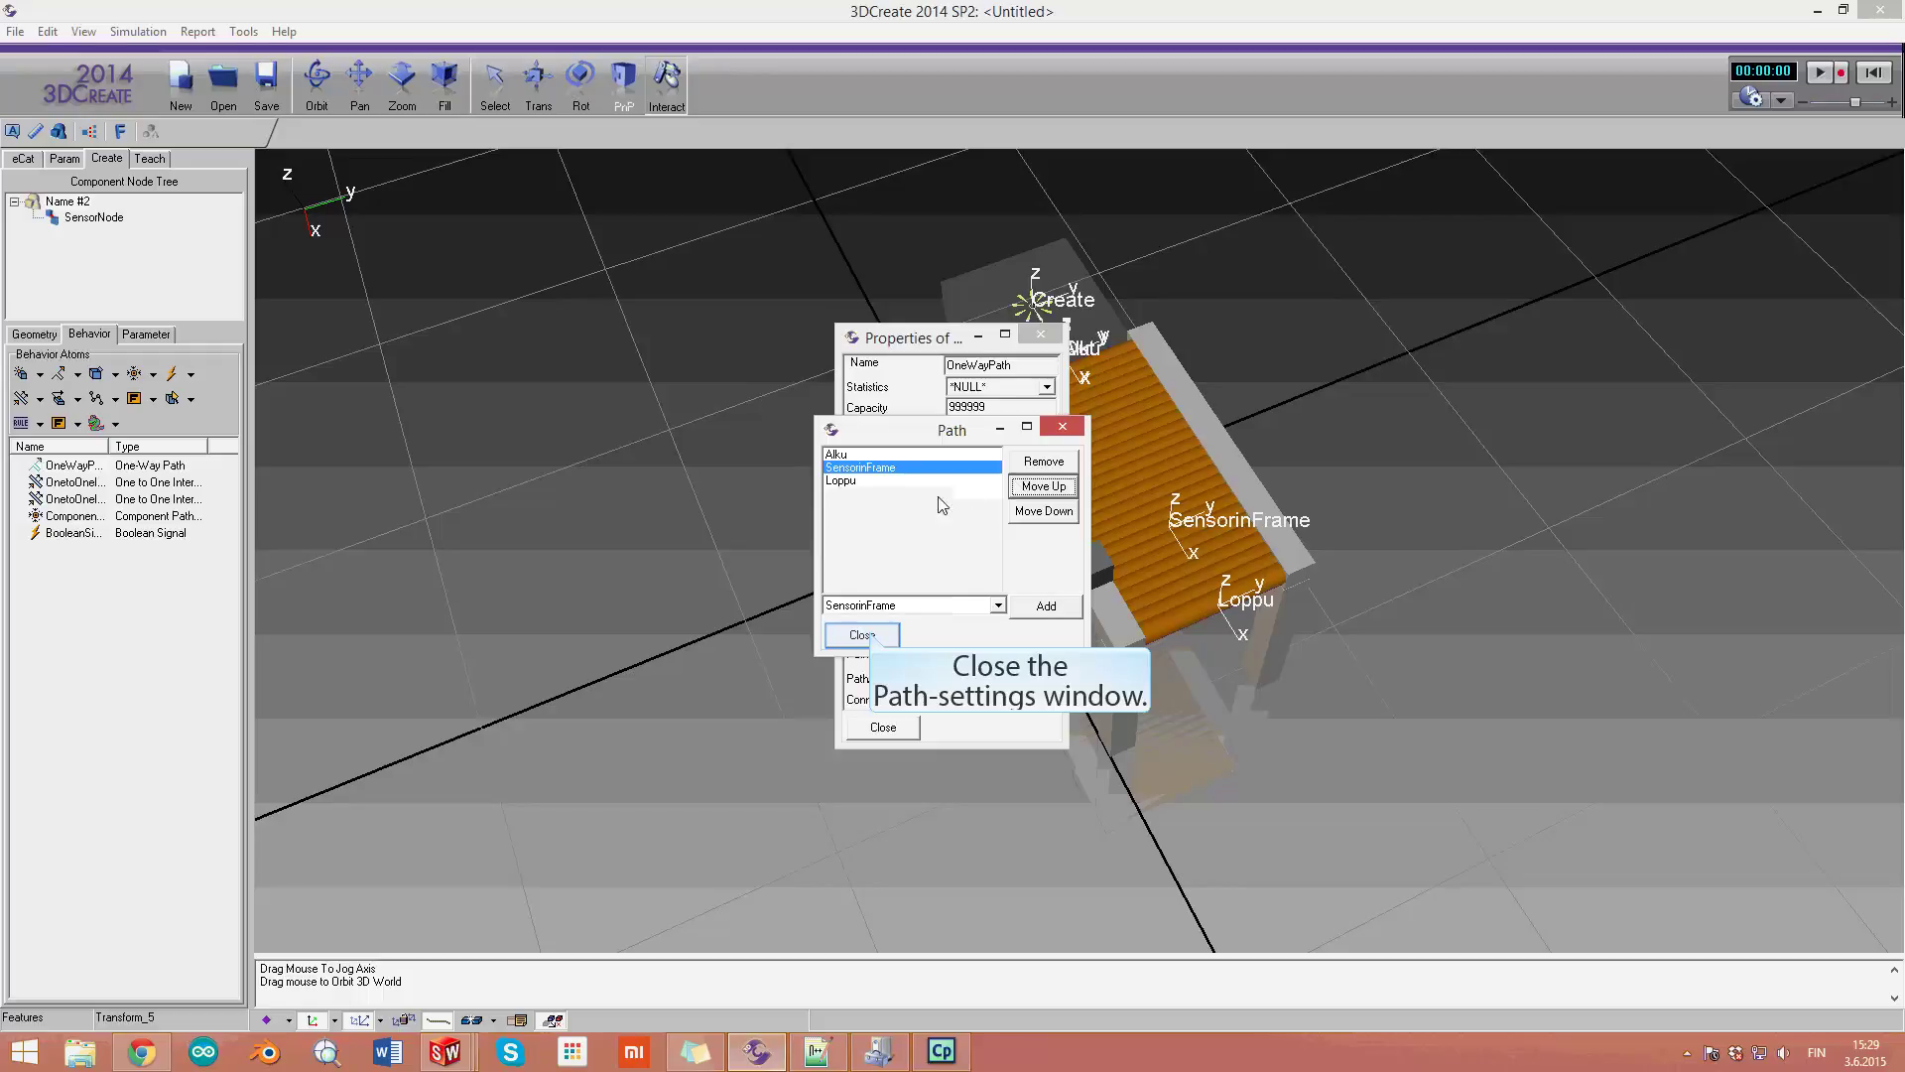
{"action": "left_click", "coordinate": [865, 635]}
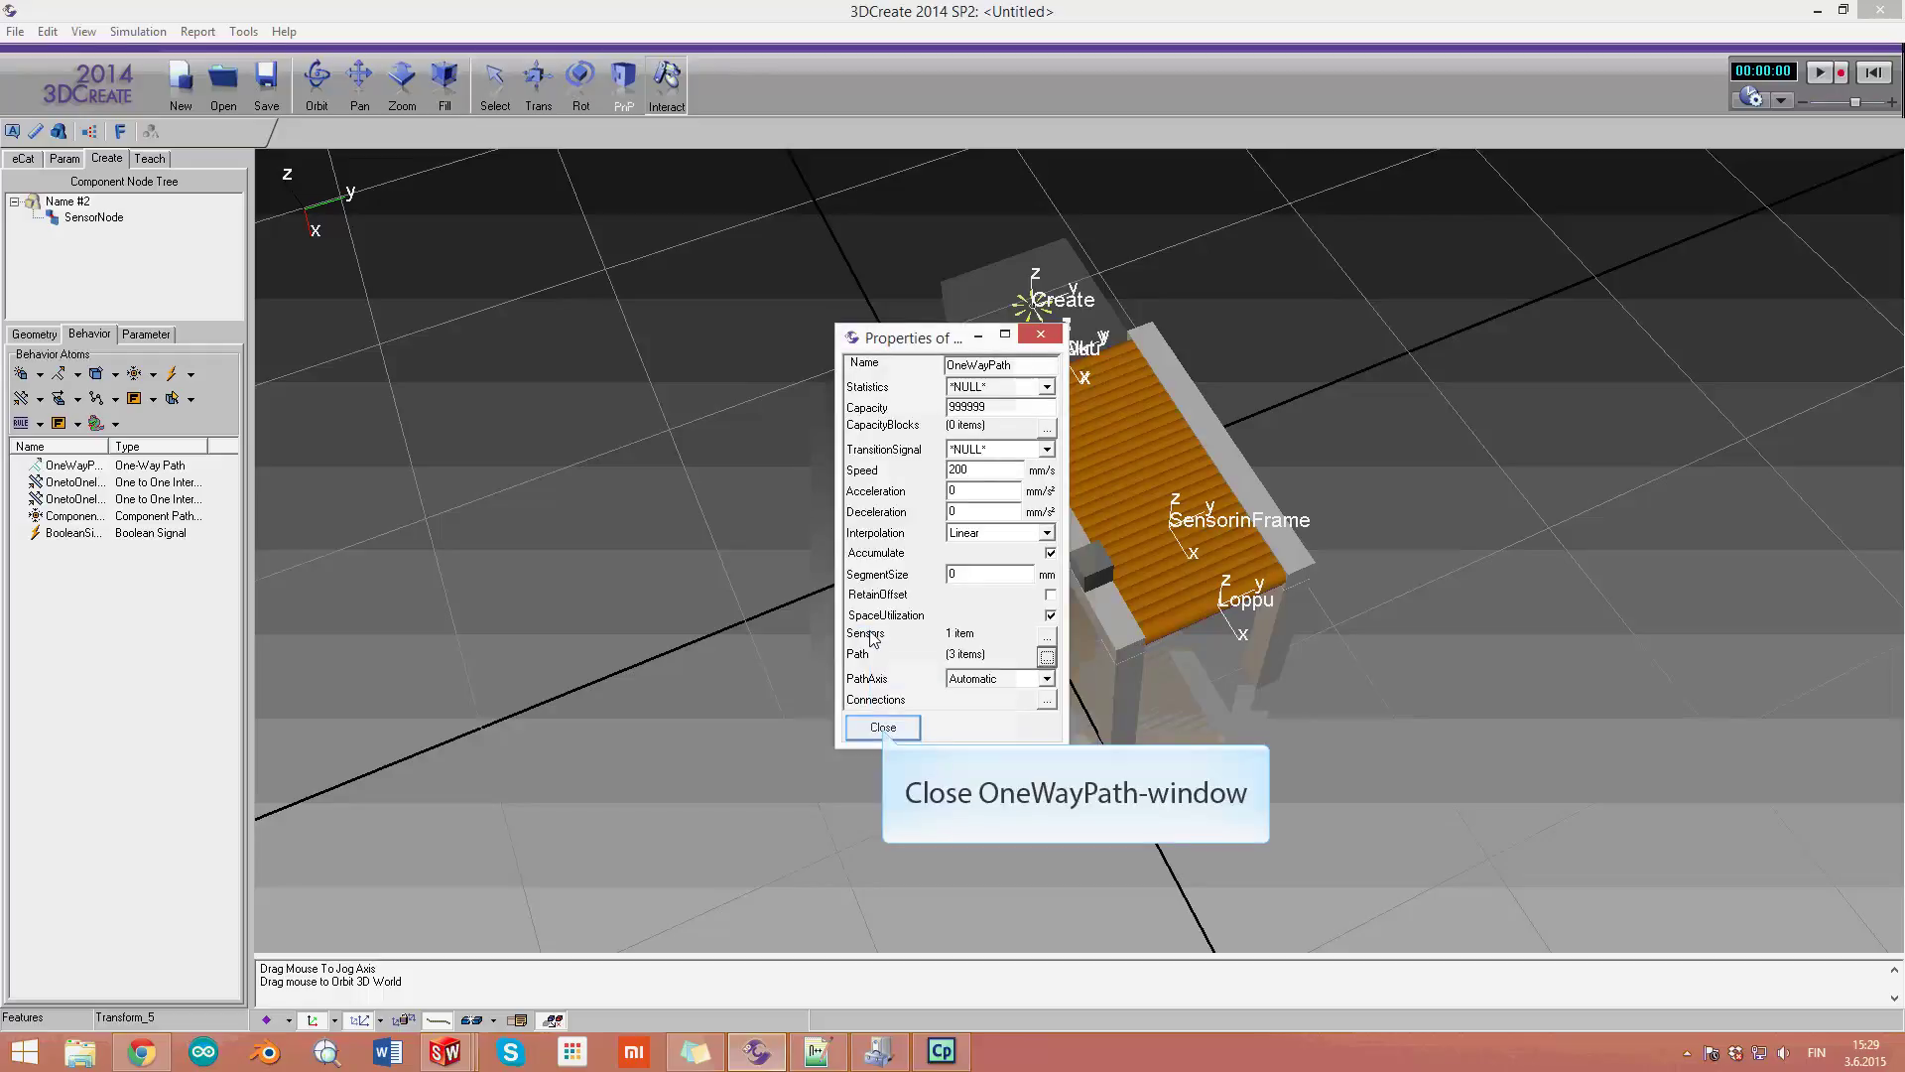
{"action": "left_click", "coordinate": [884, 729]}
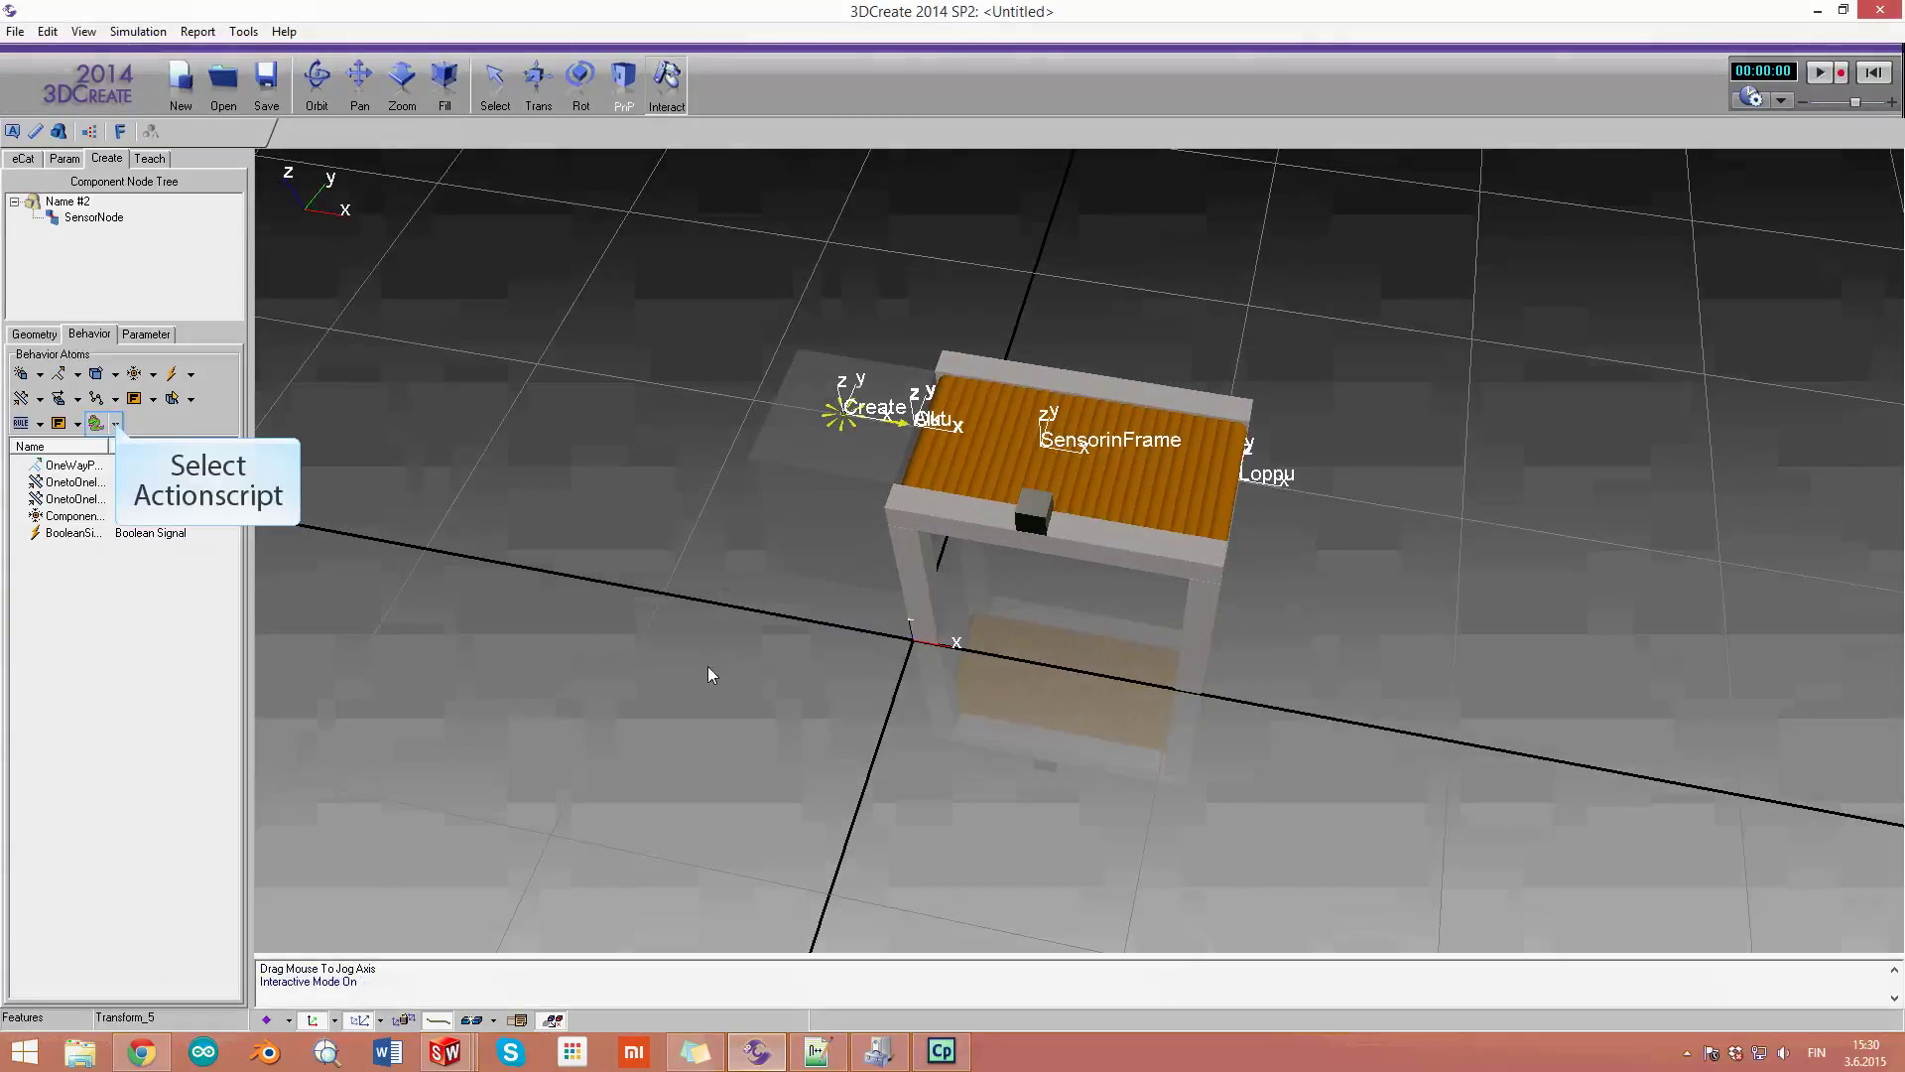
Step: Add an Action Script behavior and replace its default code with the loaded script that recolours SensorNode and enables or disables OneWayPath by BooleanSignal
{"action": "left_click", "coordinate": [116, 423]}
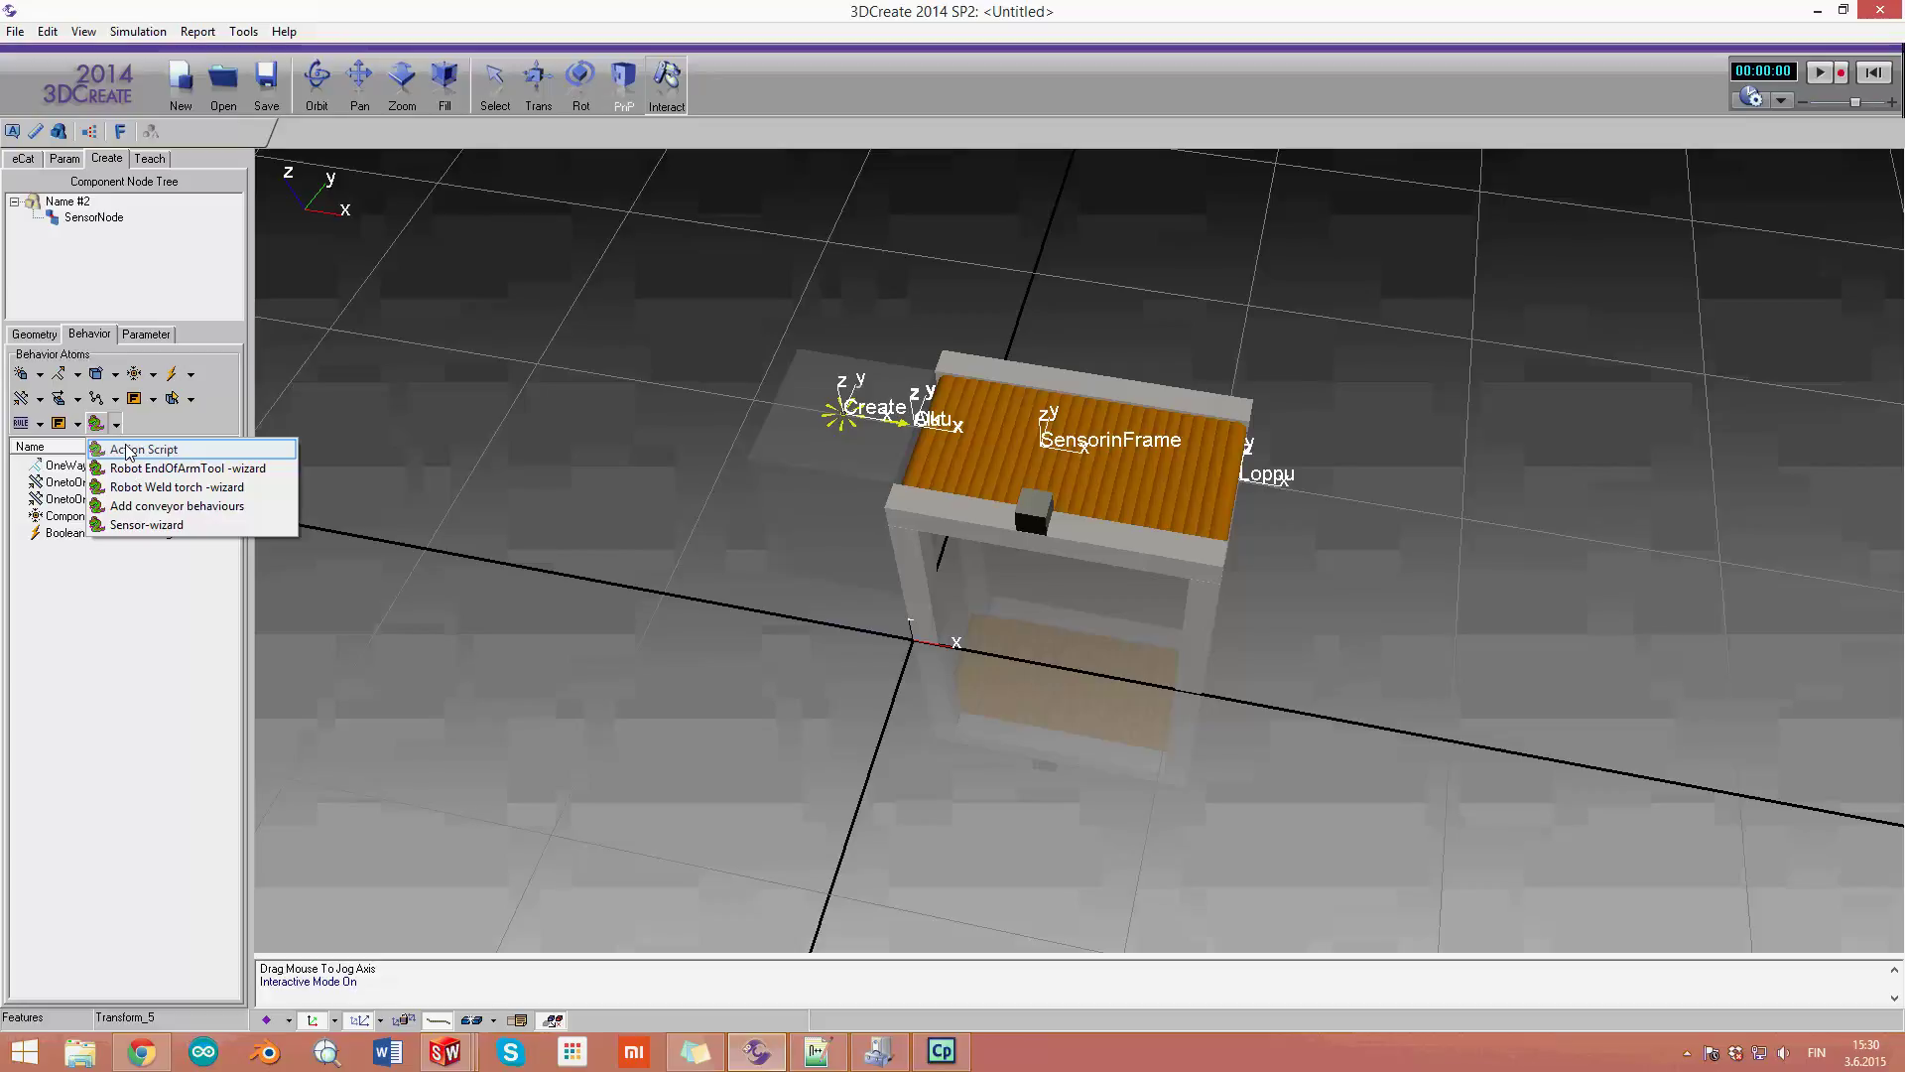
{"action": "left_click", "coordinate": [128, 450]}
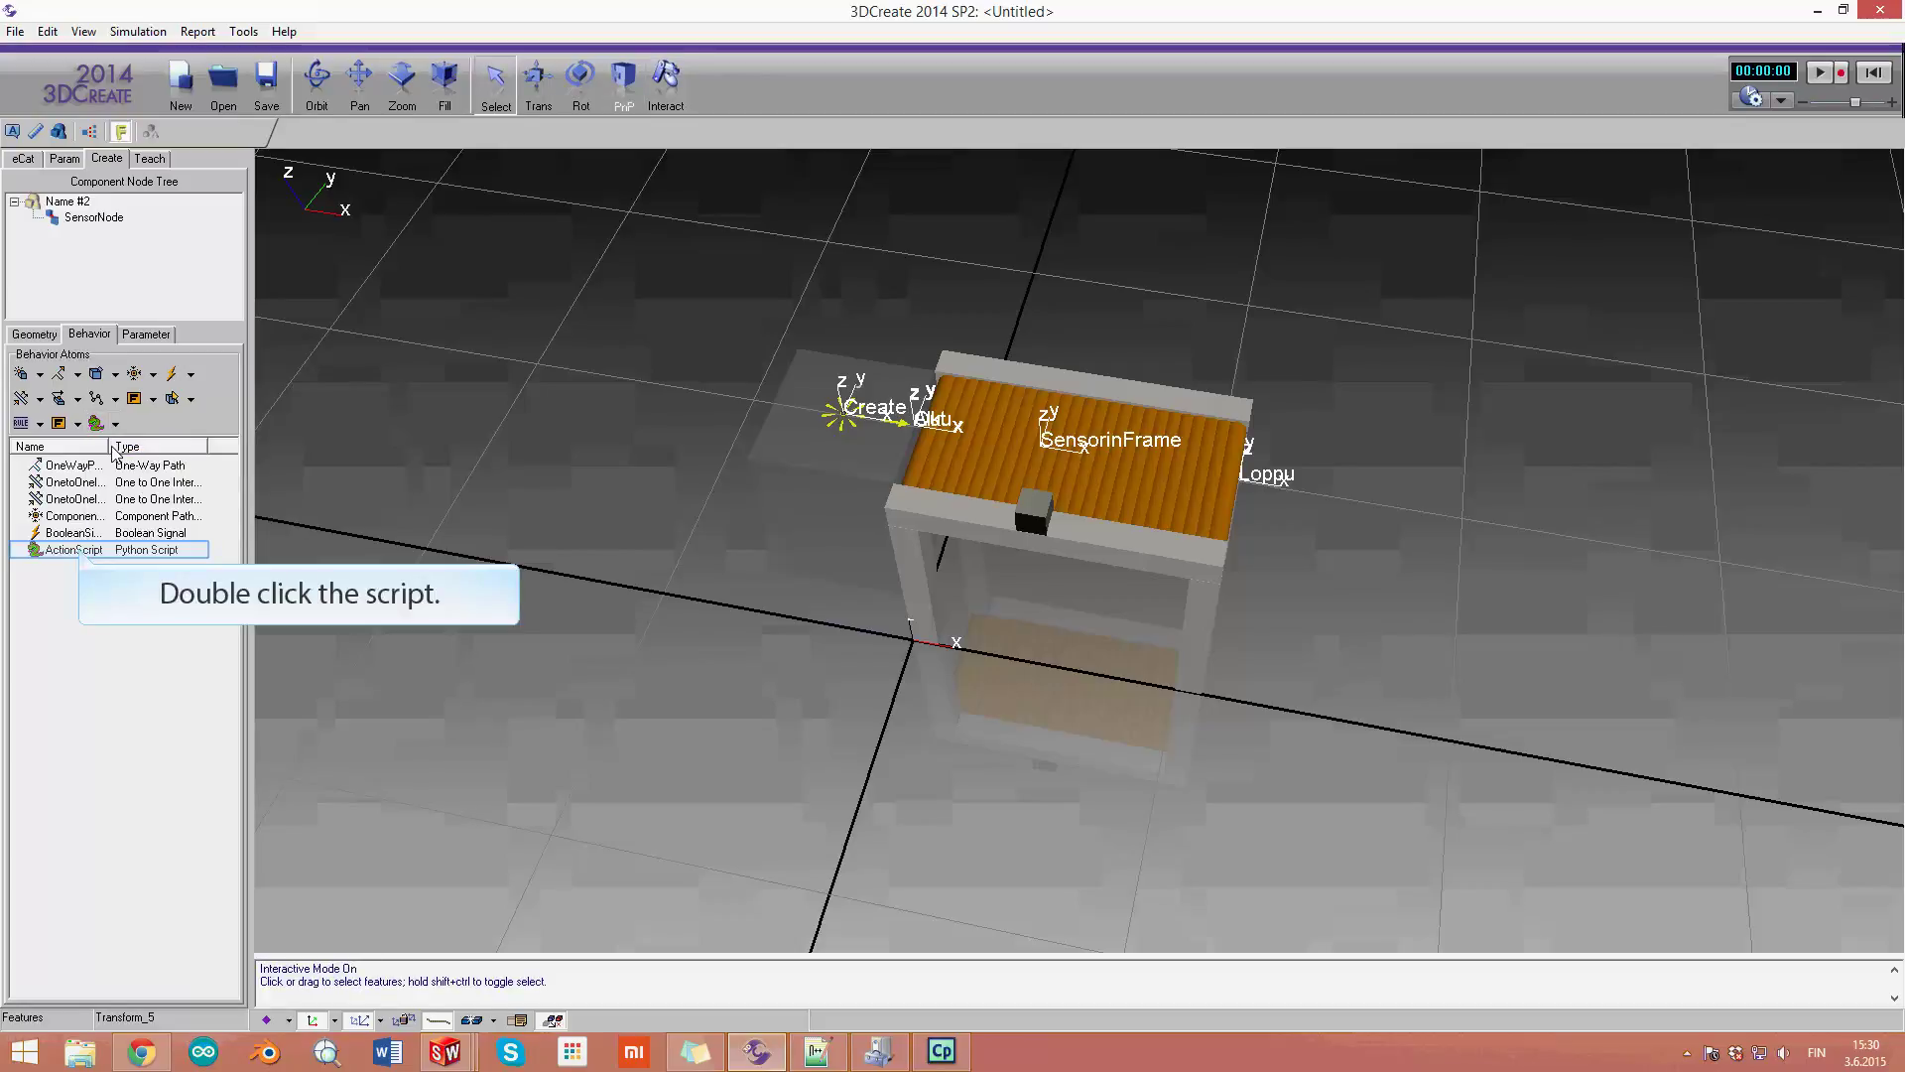
{"action": "double_click", "coordinate": [77, 550]}
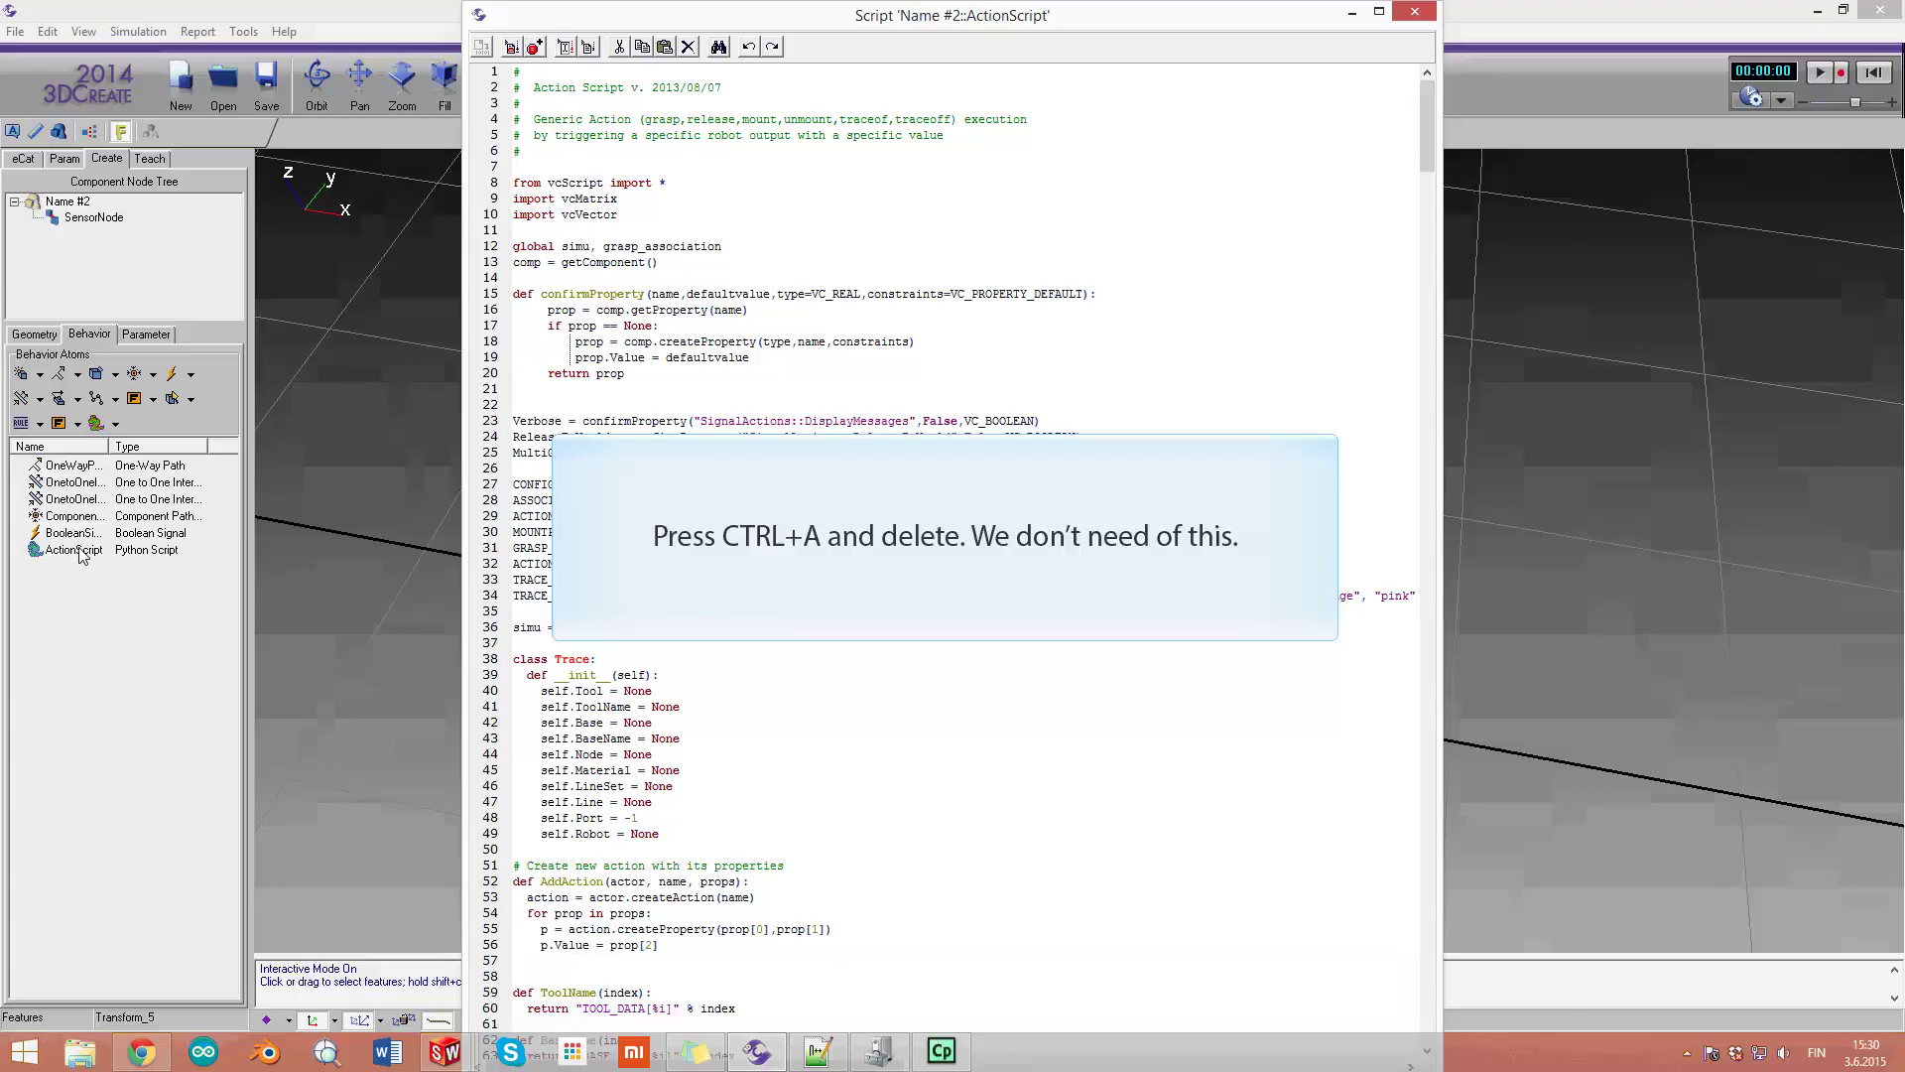
{"action": "key", "text": "ctrl+a"}
{"action": "key", "text": "Delete"}
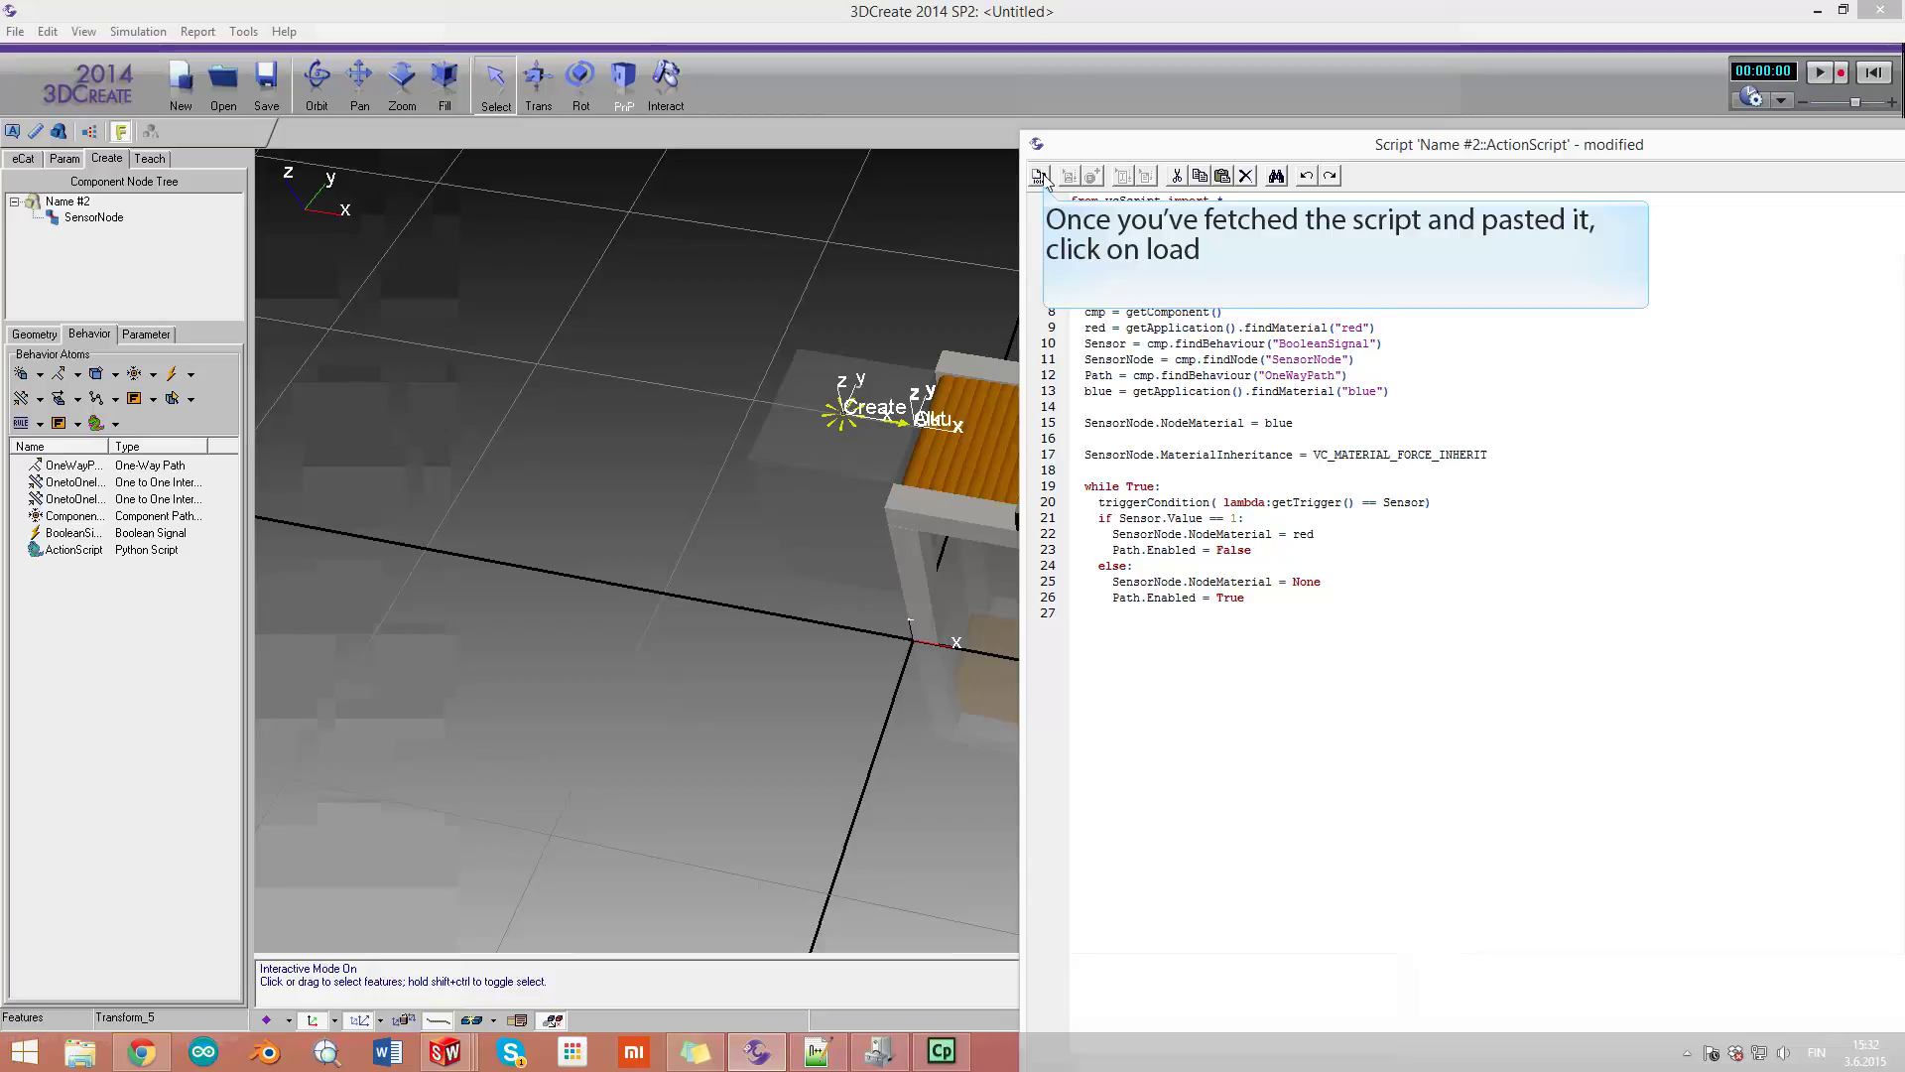
{"action": "left_click", "coordinate": [1044, 179]}
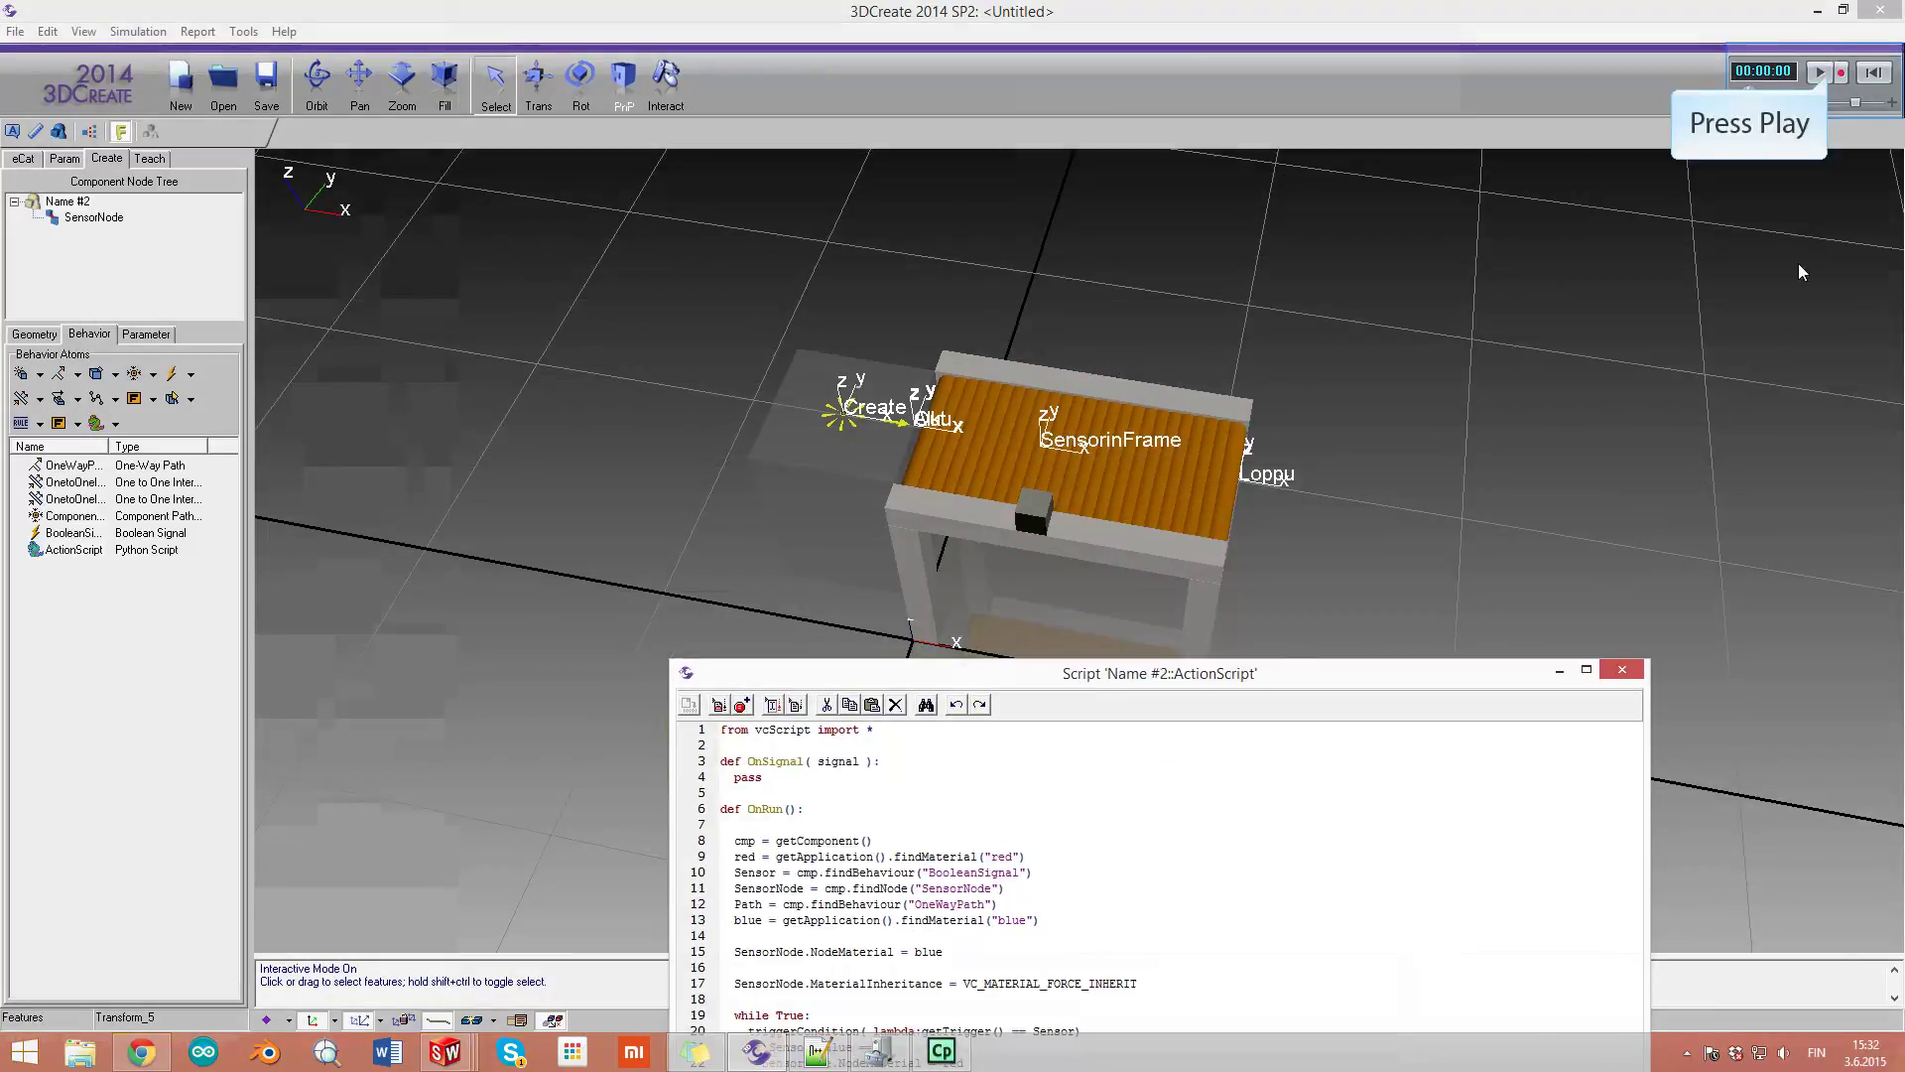
Step: Run the simulation to test whether the script reacts to the sensor signal
{"action": "left_click", "coordinate": [1822, 73]}
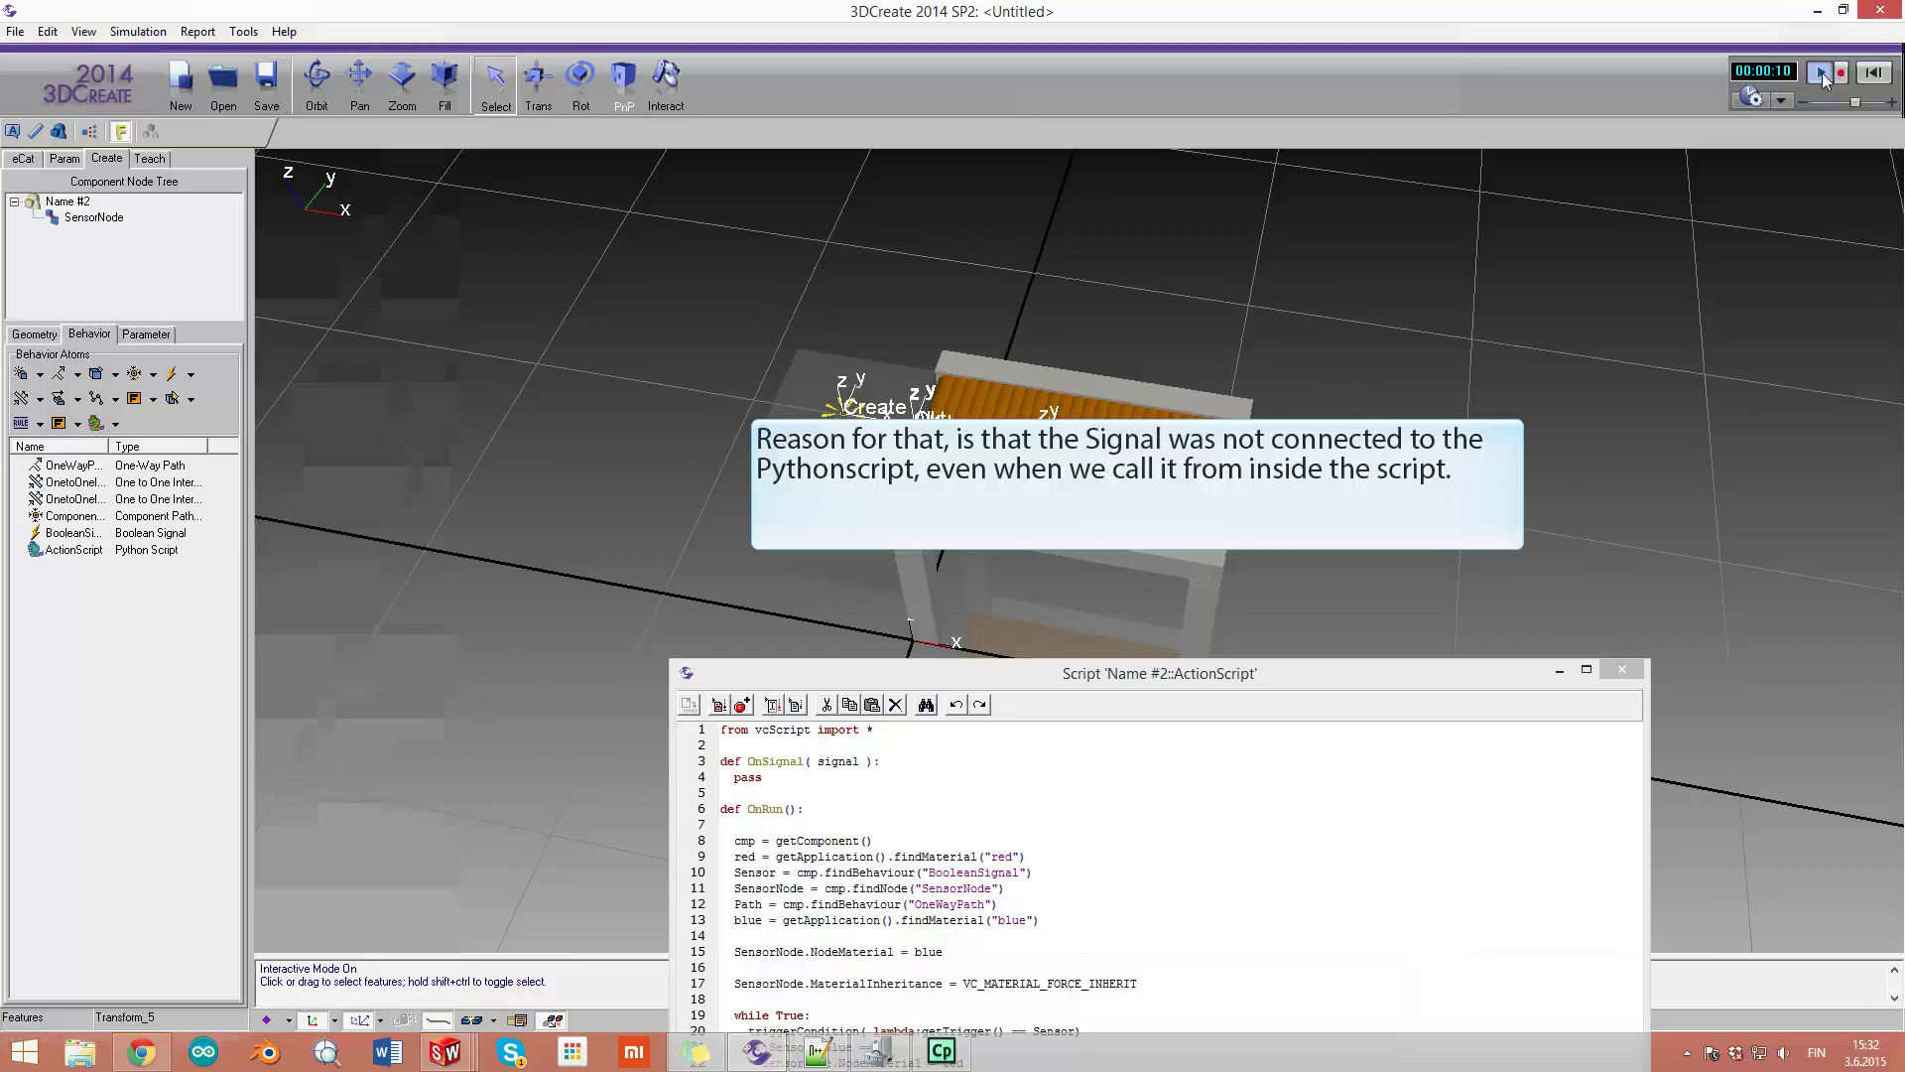
Step: Add ActionScript to the Connections of the BooleanSignal behavior so the signal reaches the script
{"action": "left_click_drag", "start_coordinate": [1334, 678], "coordinate": [1510, 212]}
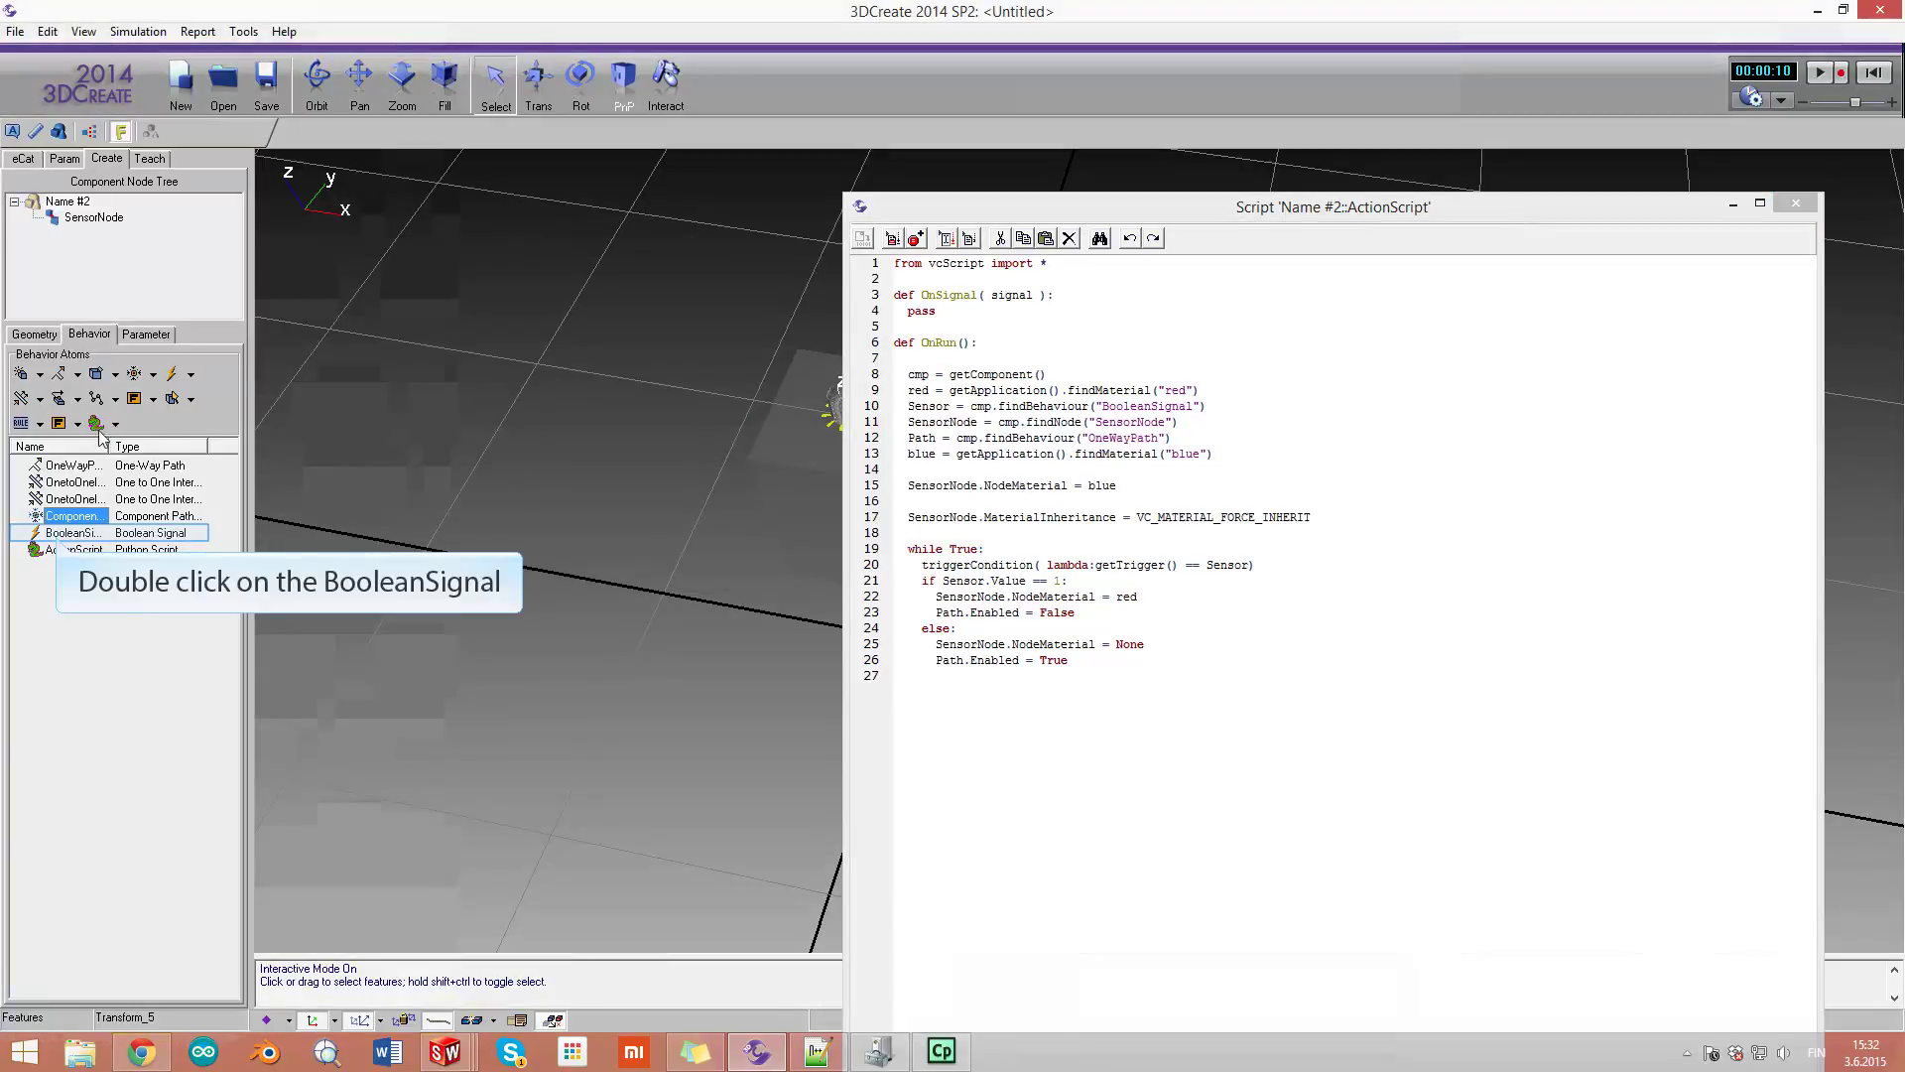
{"action": "double_click", "coordinate": [60, 533]}
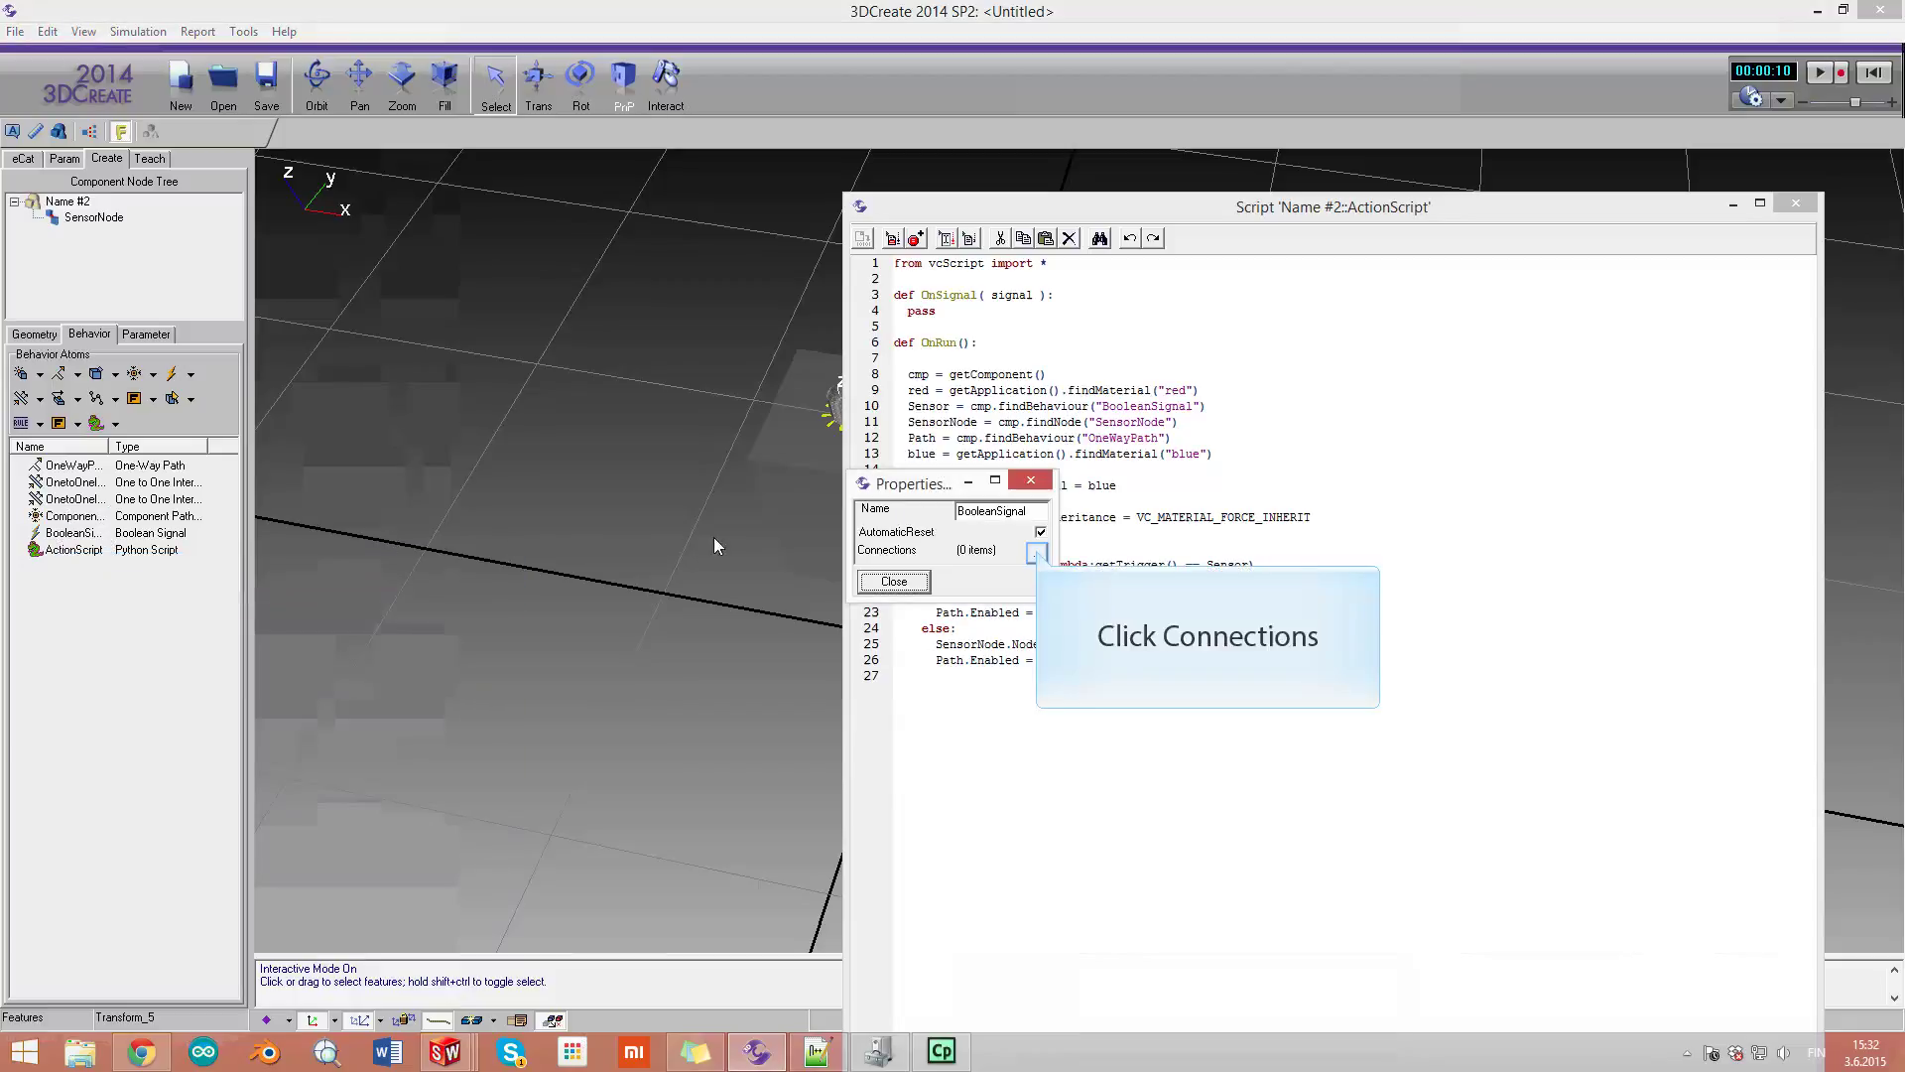
{"action": "left_click", "coordinate": [1040, 557]}
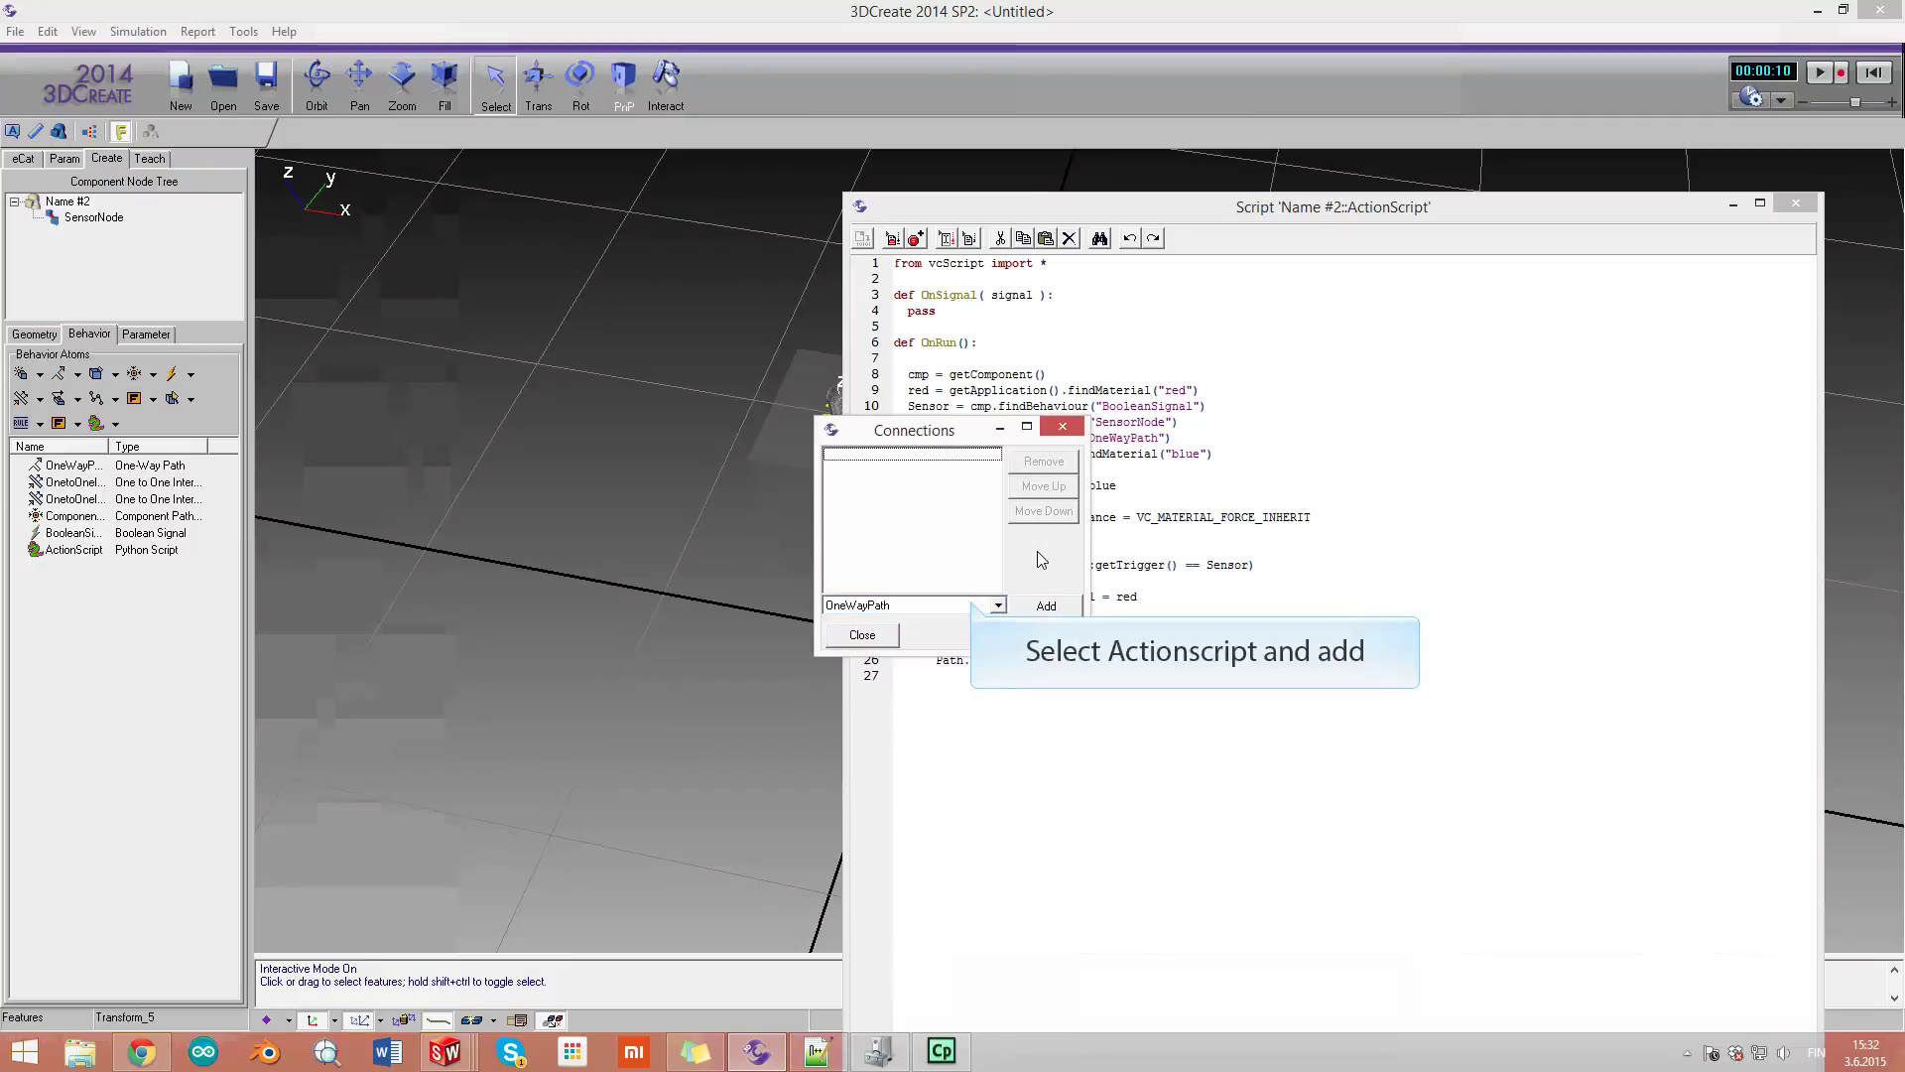
{"action": "left_click", "coordinate": [973, 607]}
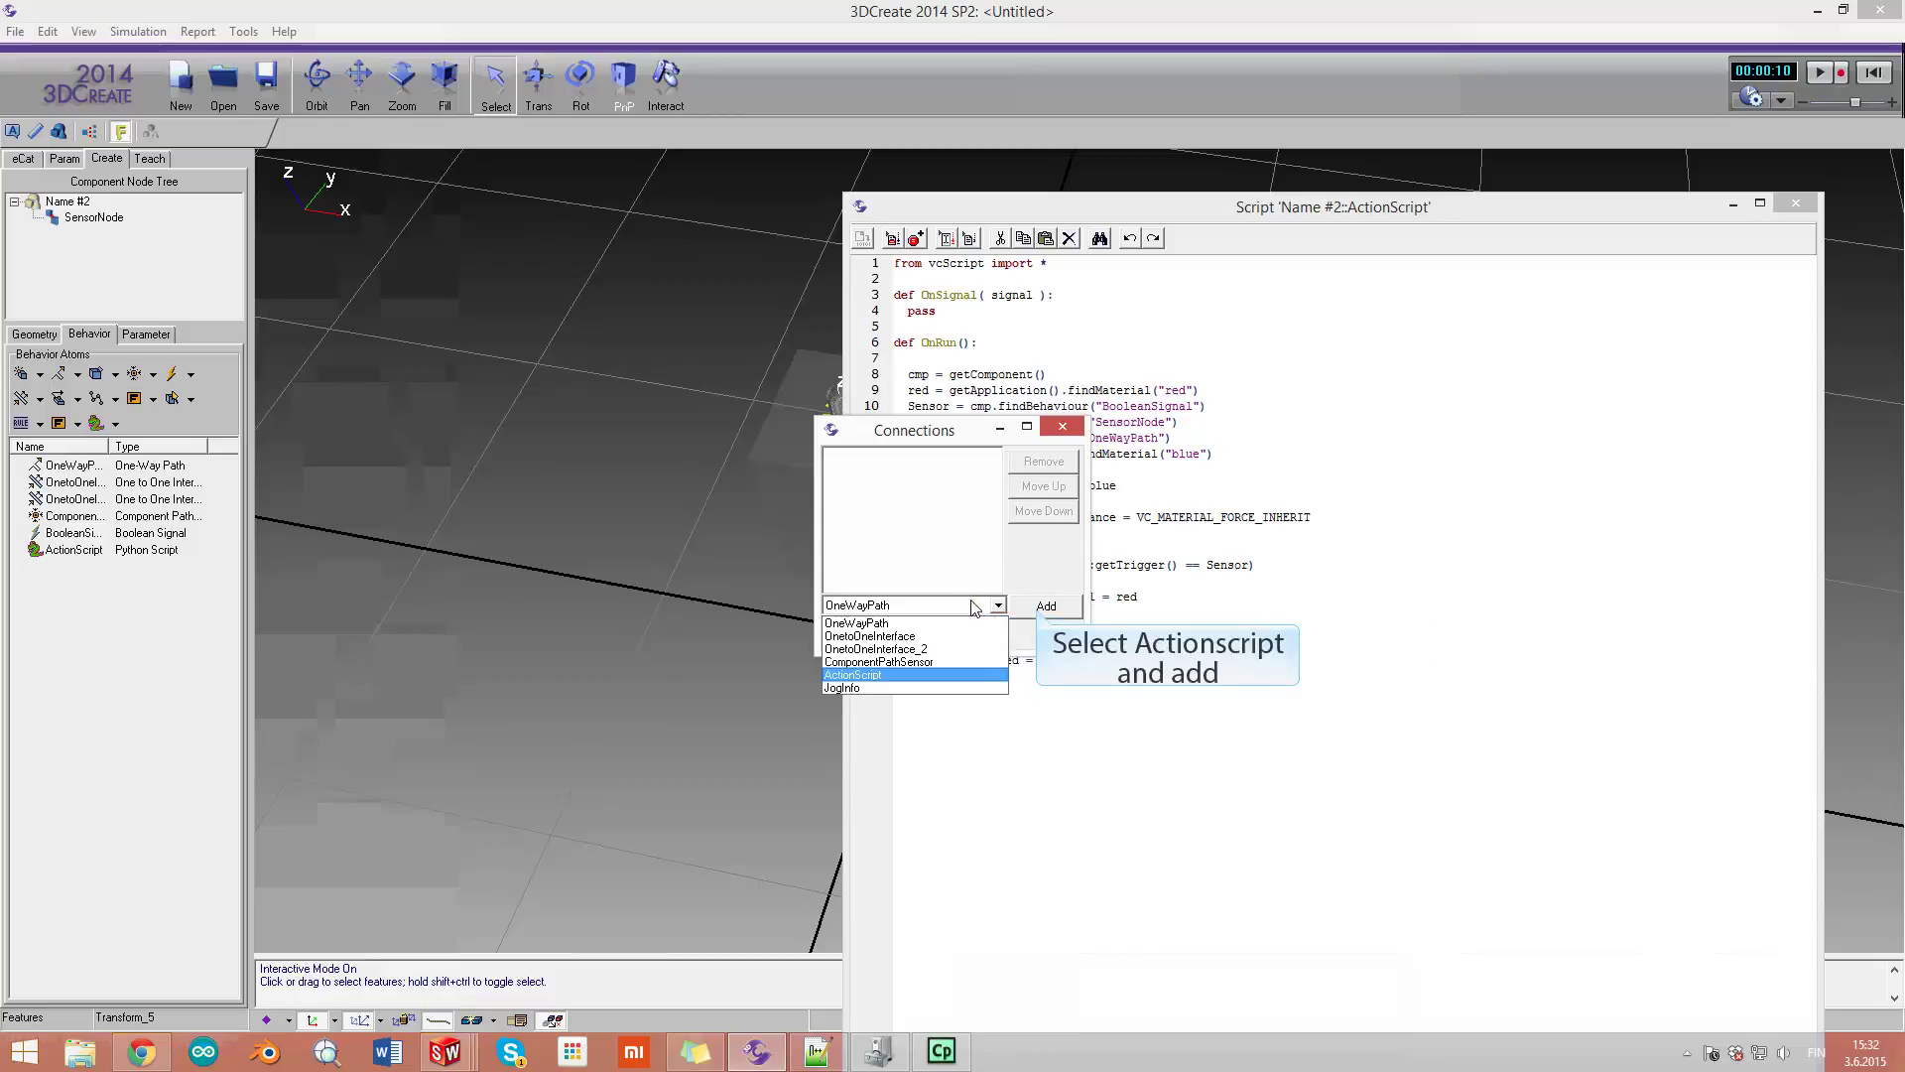
{"action": "left_click", "coordinate": [894, 676]}
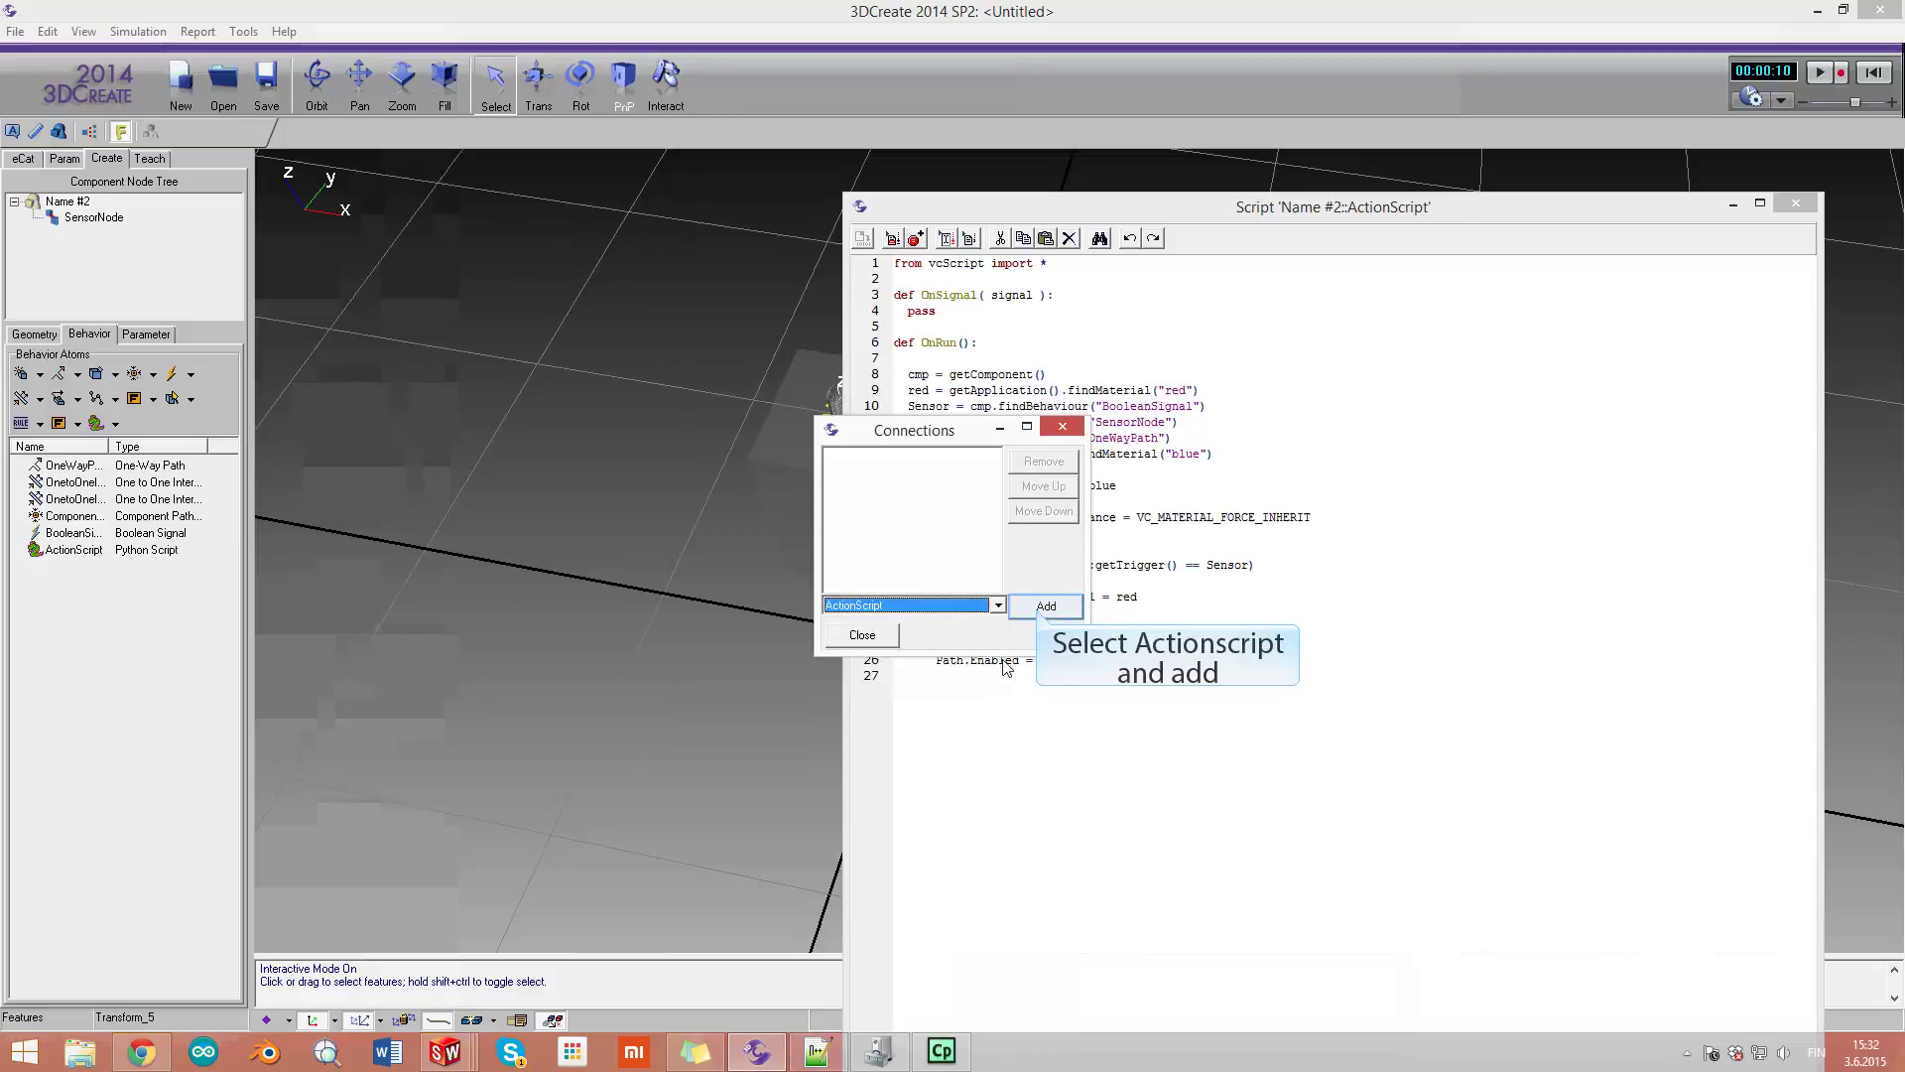
{"action": "left_click", "coordinate": [1044, 606]}
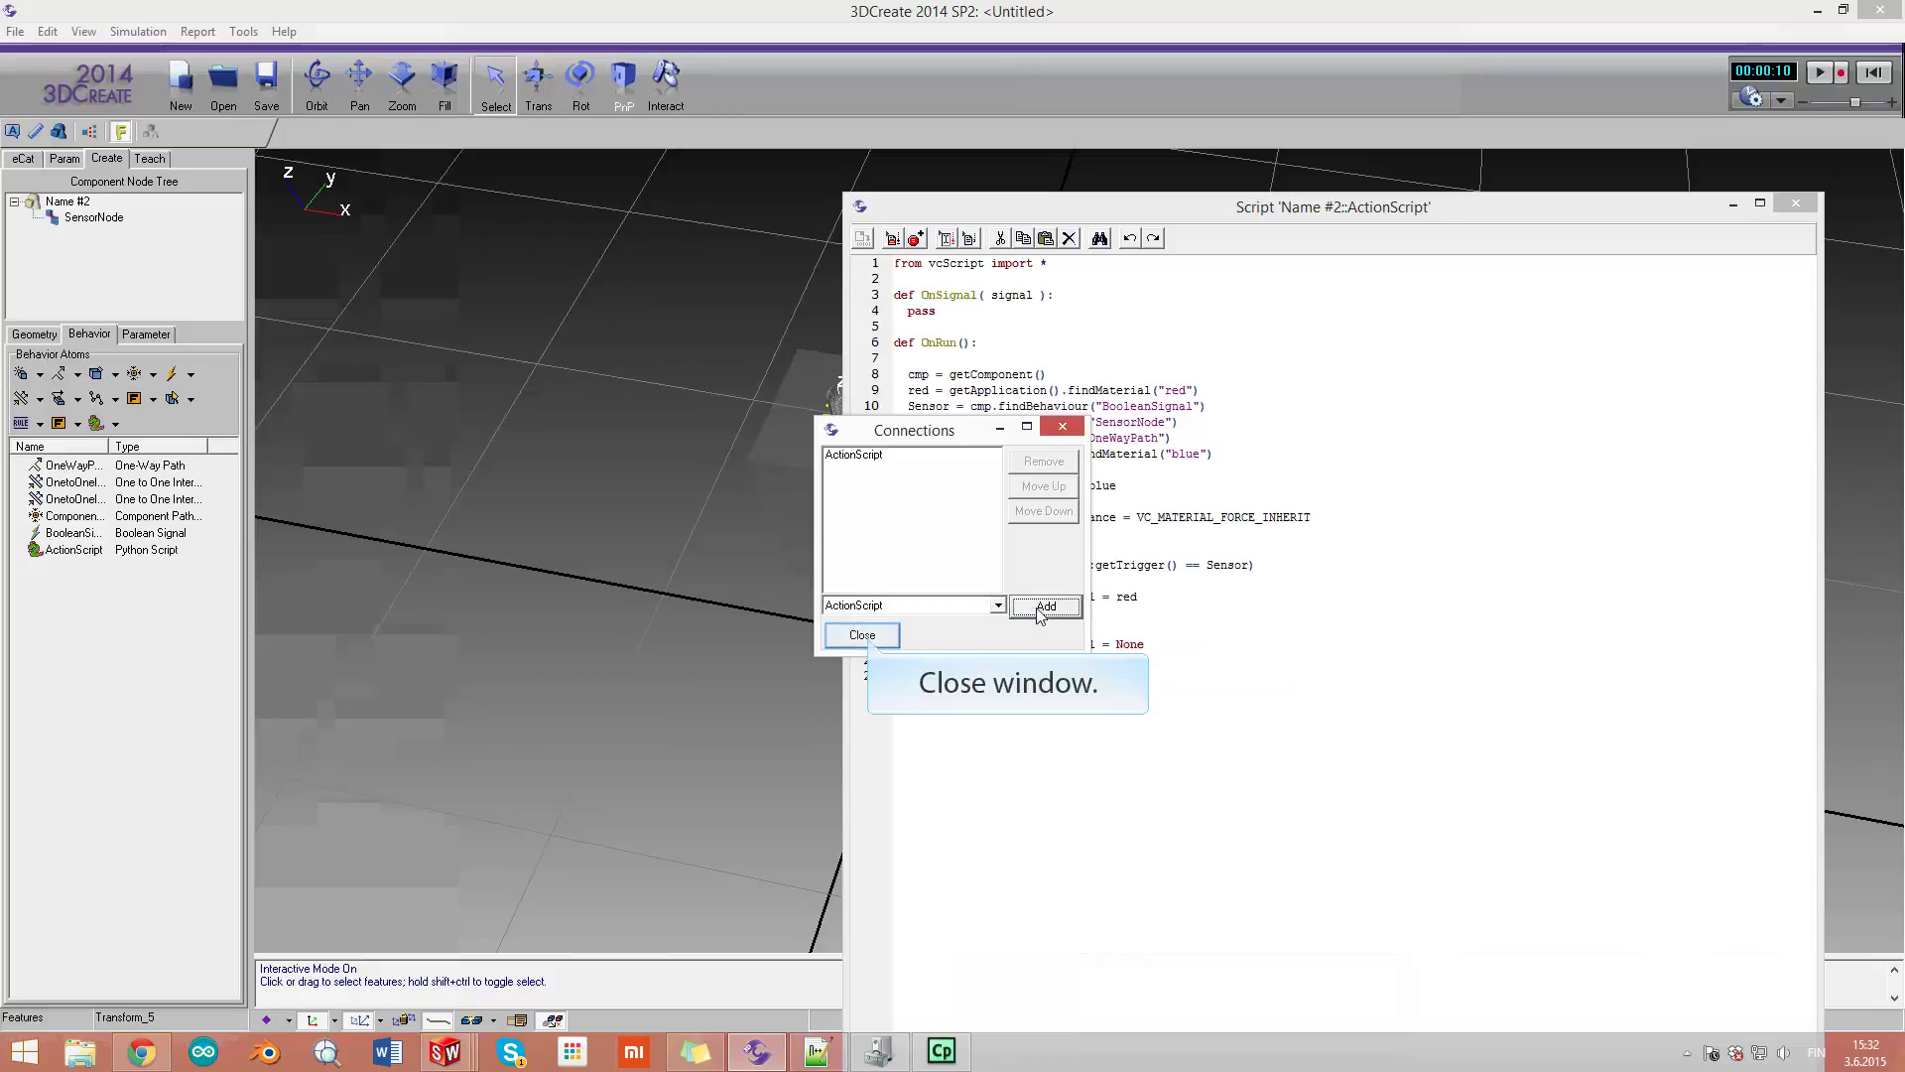
{"action": "left_click", "coordinate": [862, 636]}
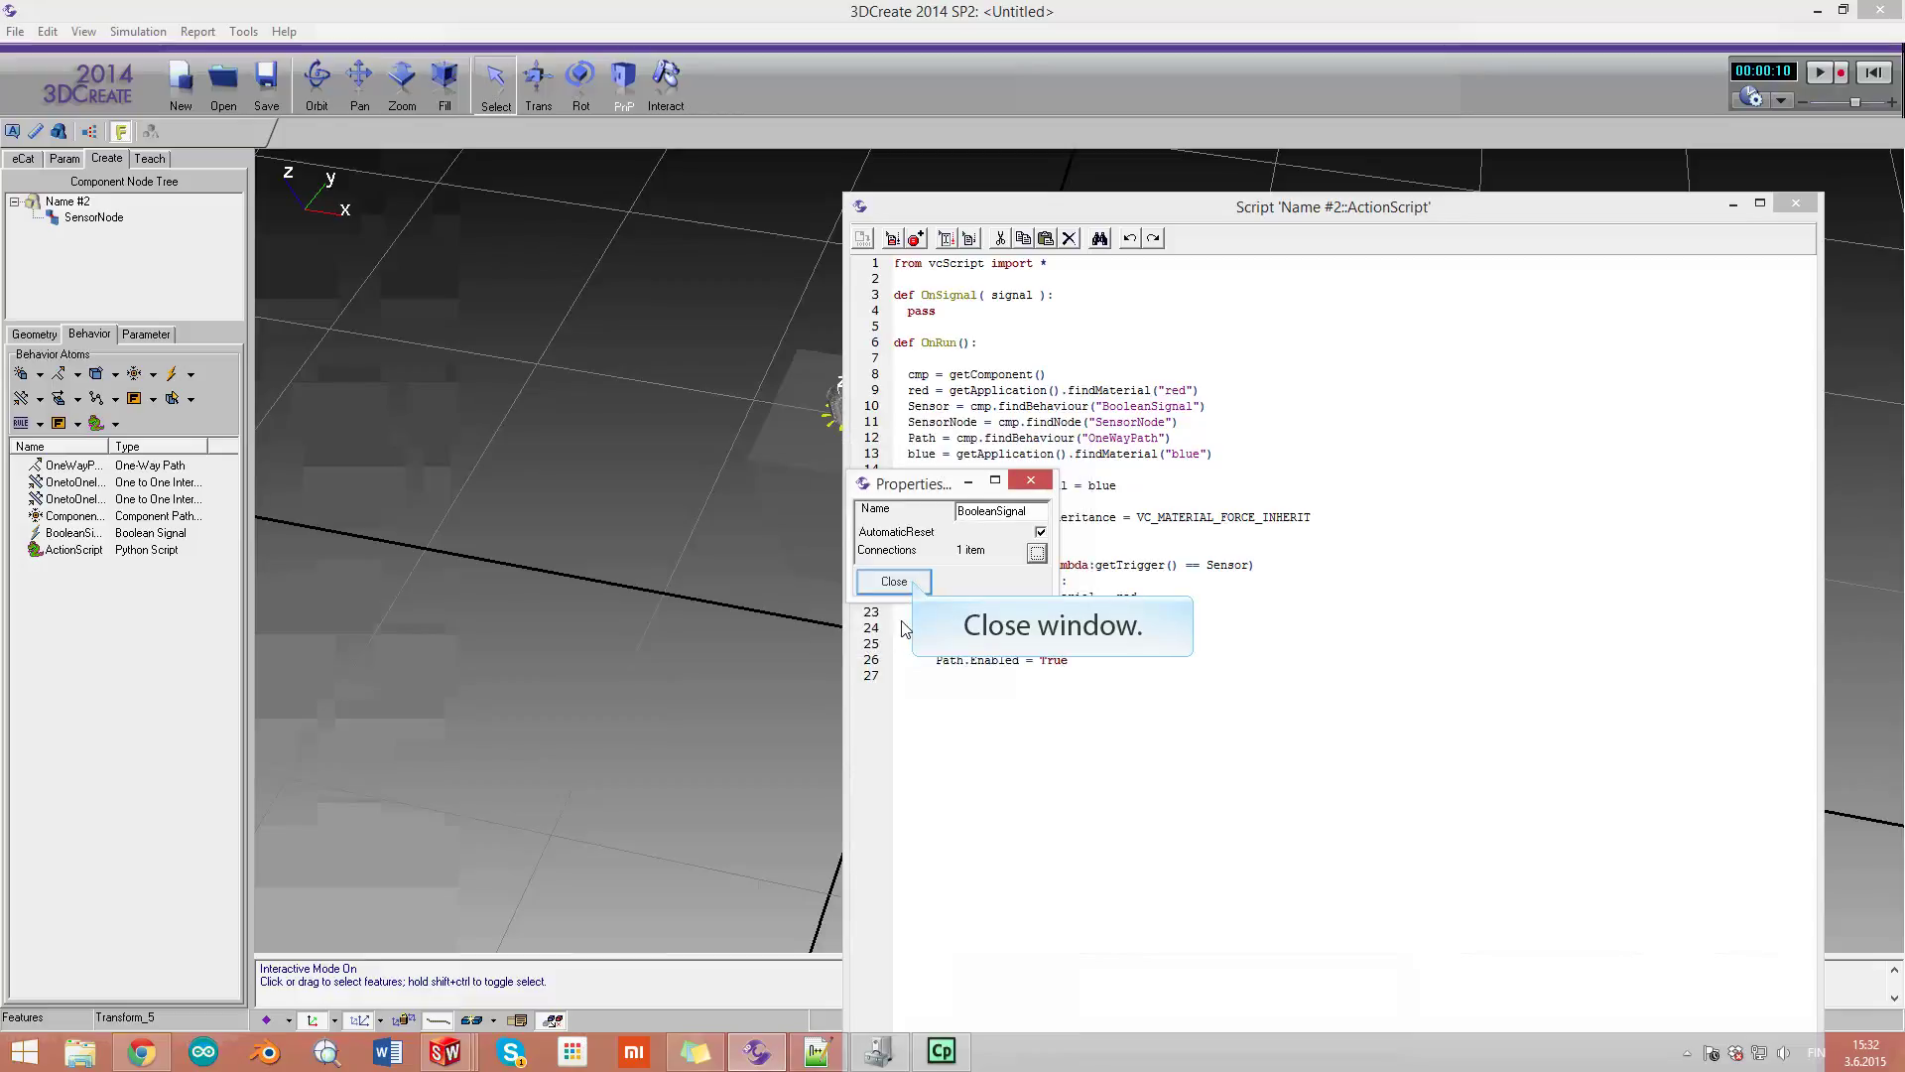
{"action": "left_click", "coordinate": [894, 582]}
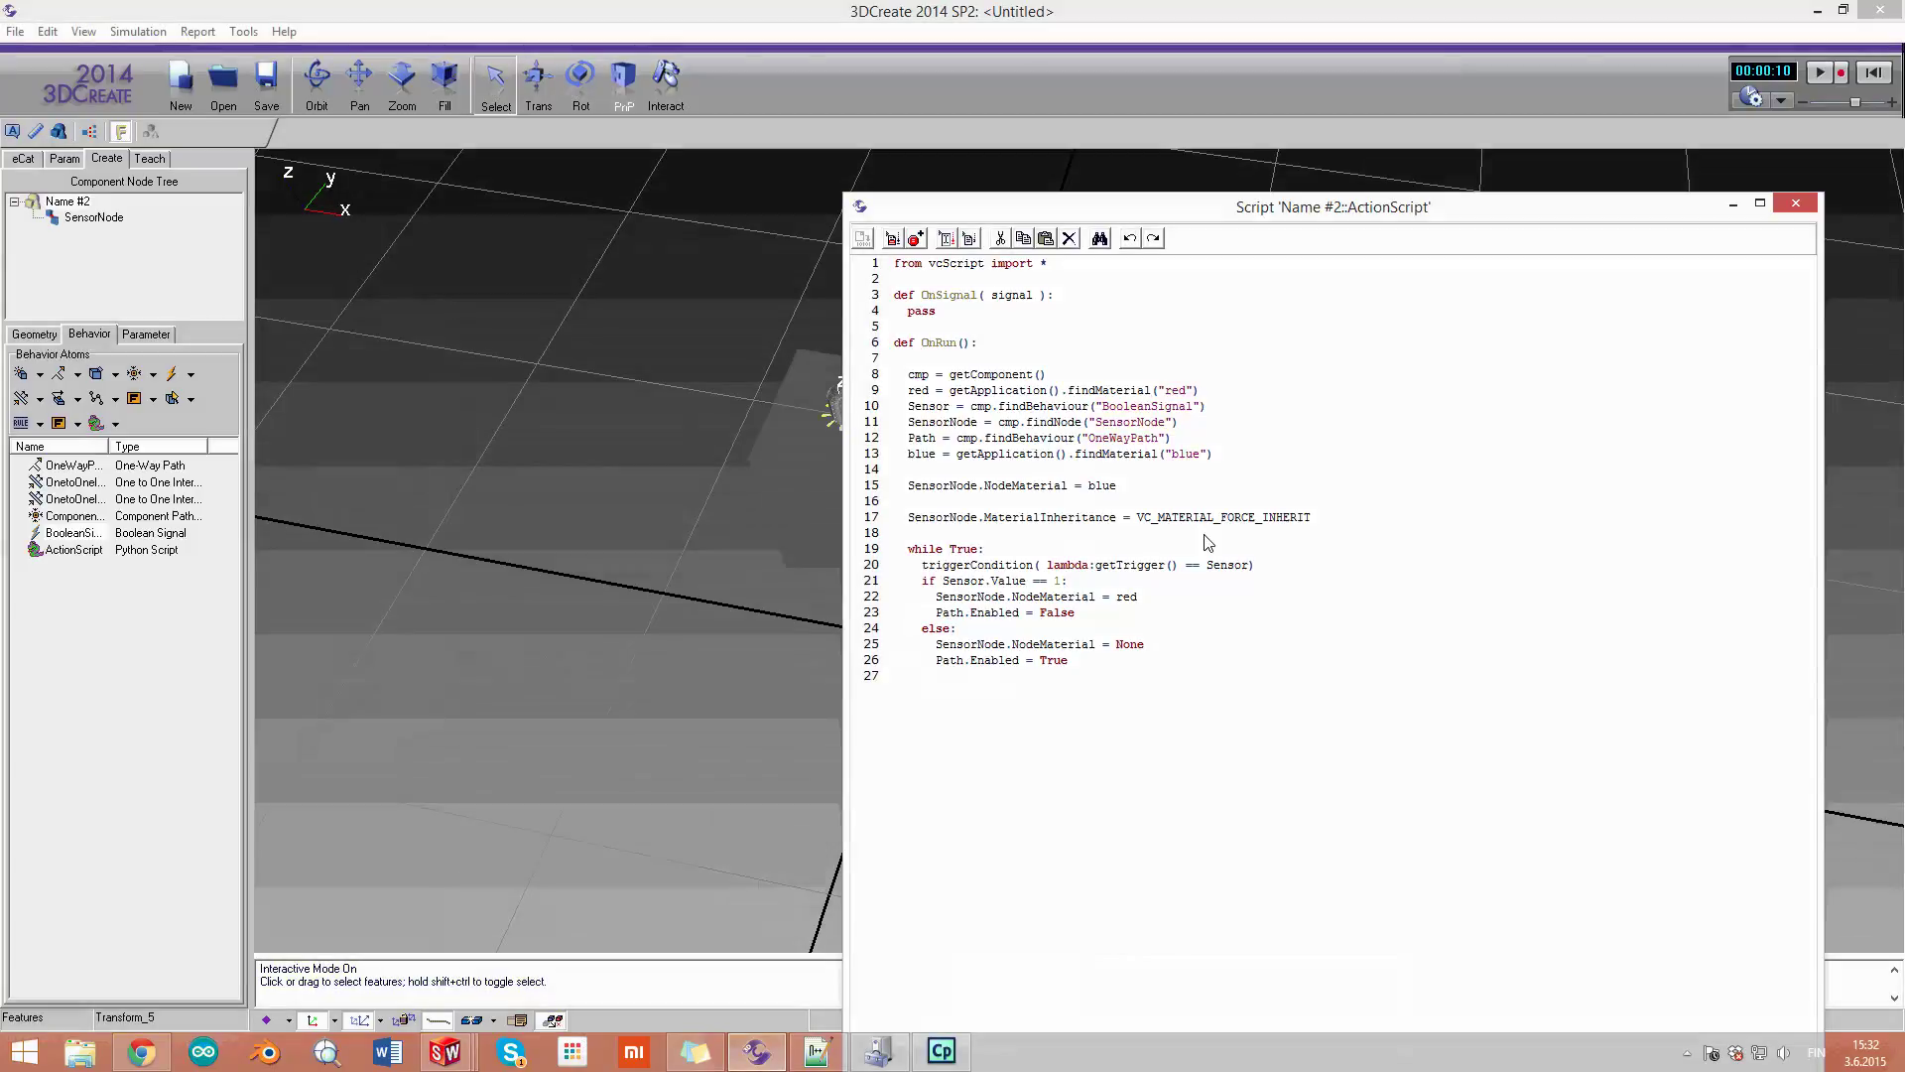
Step: Move the script window clear of the conveyor and reset the simulation for a new test run
{"action": "left_click_drag", "start_coordinate": [1361, 215], "coordinate": [1058, 714]}
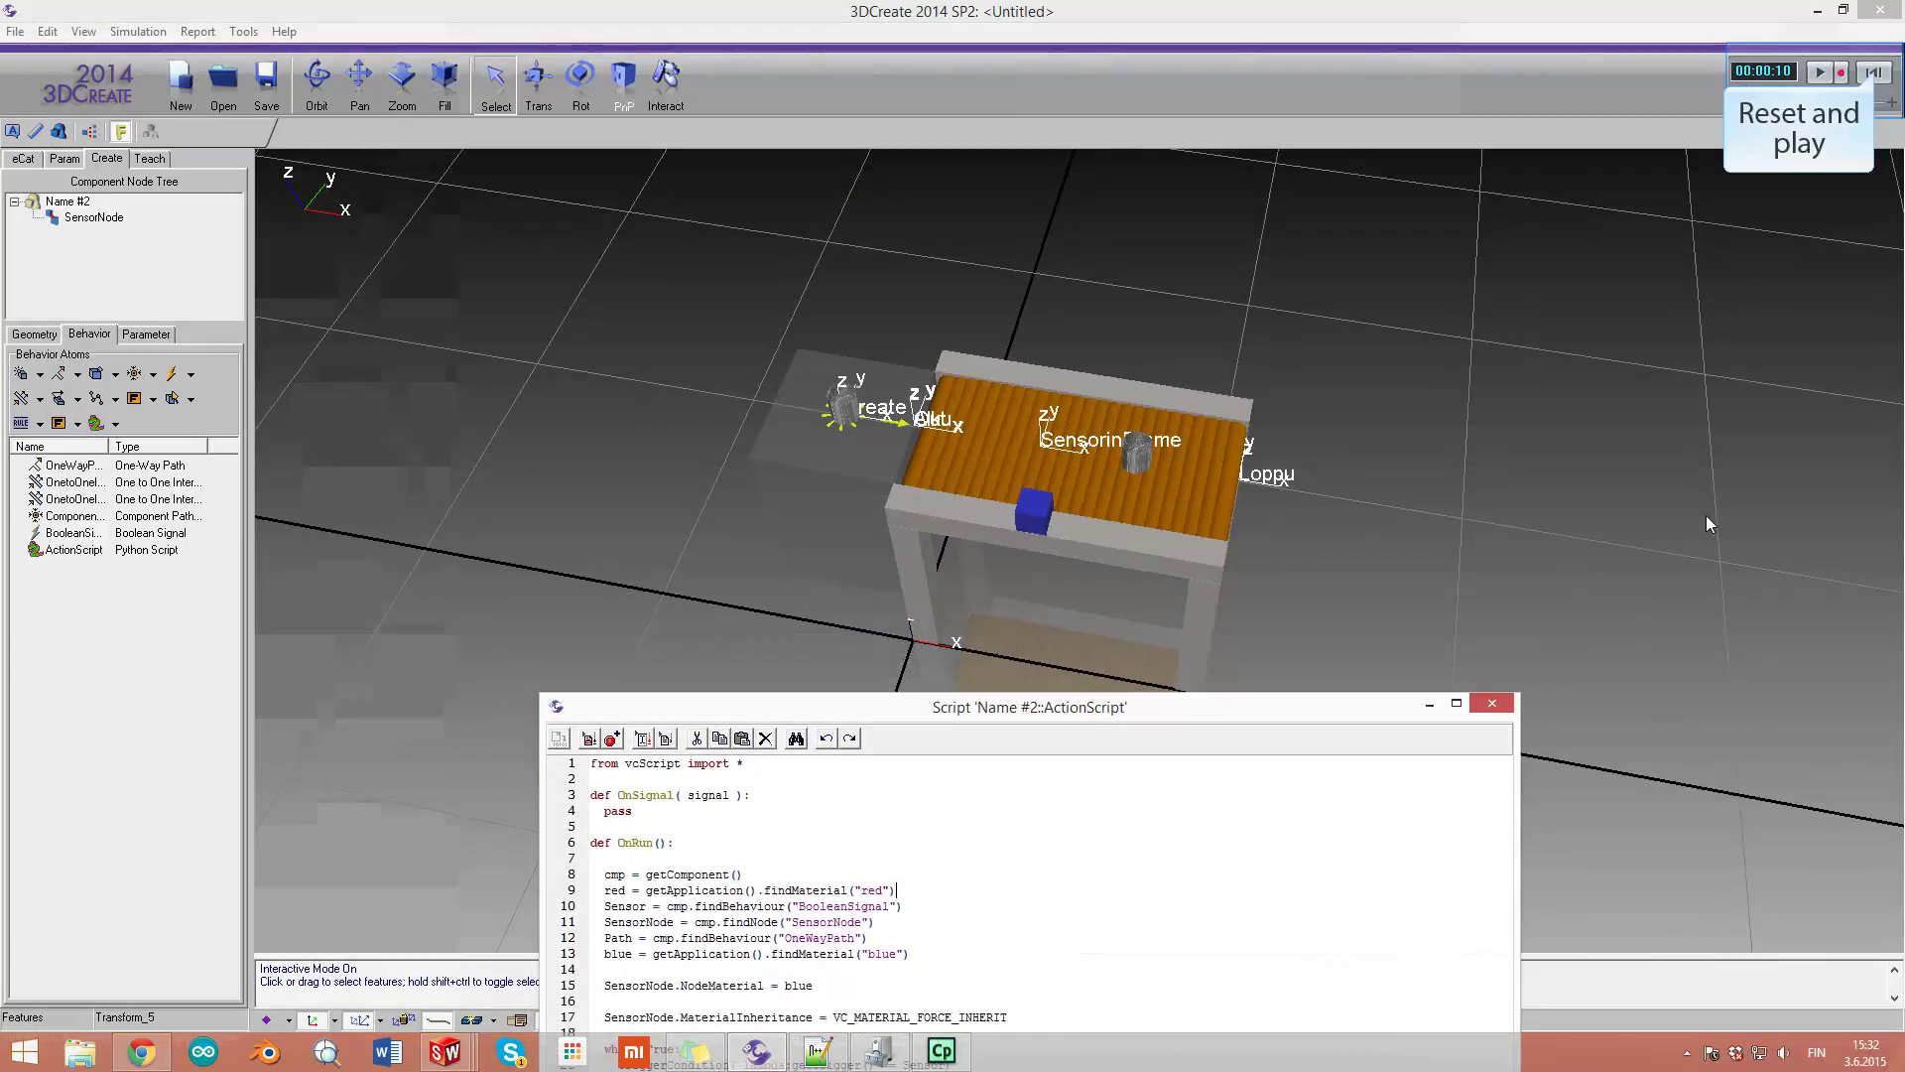
{"action": "left_click", "coordinate": [1873, 74]}
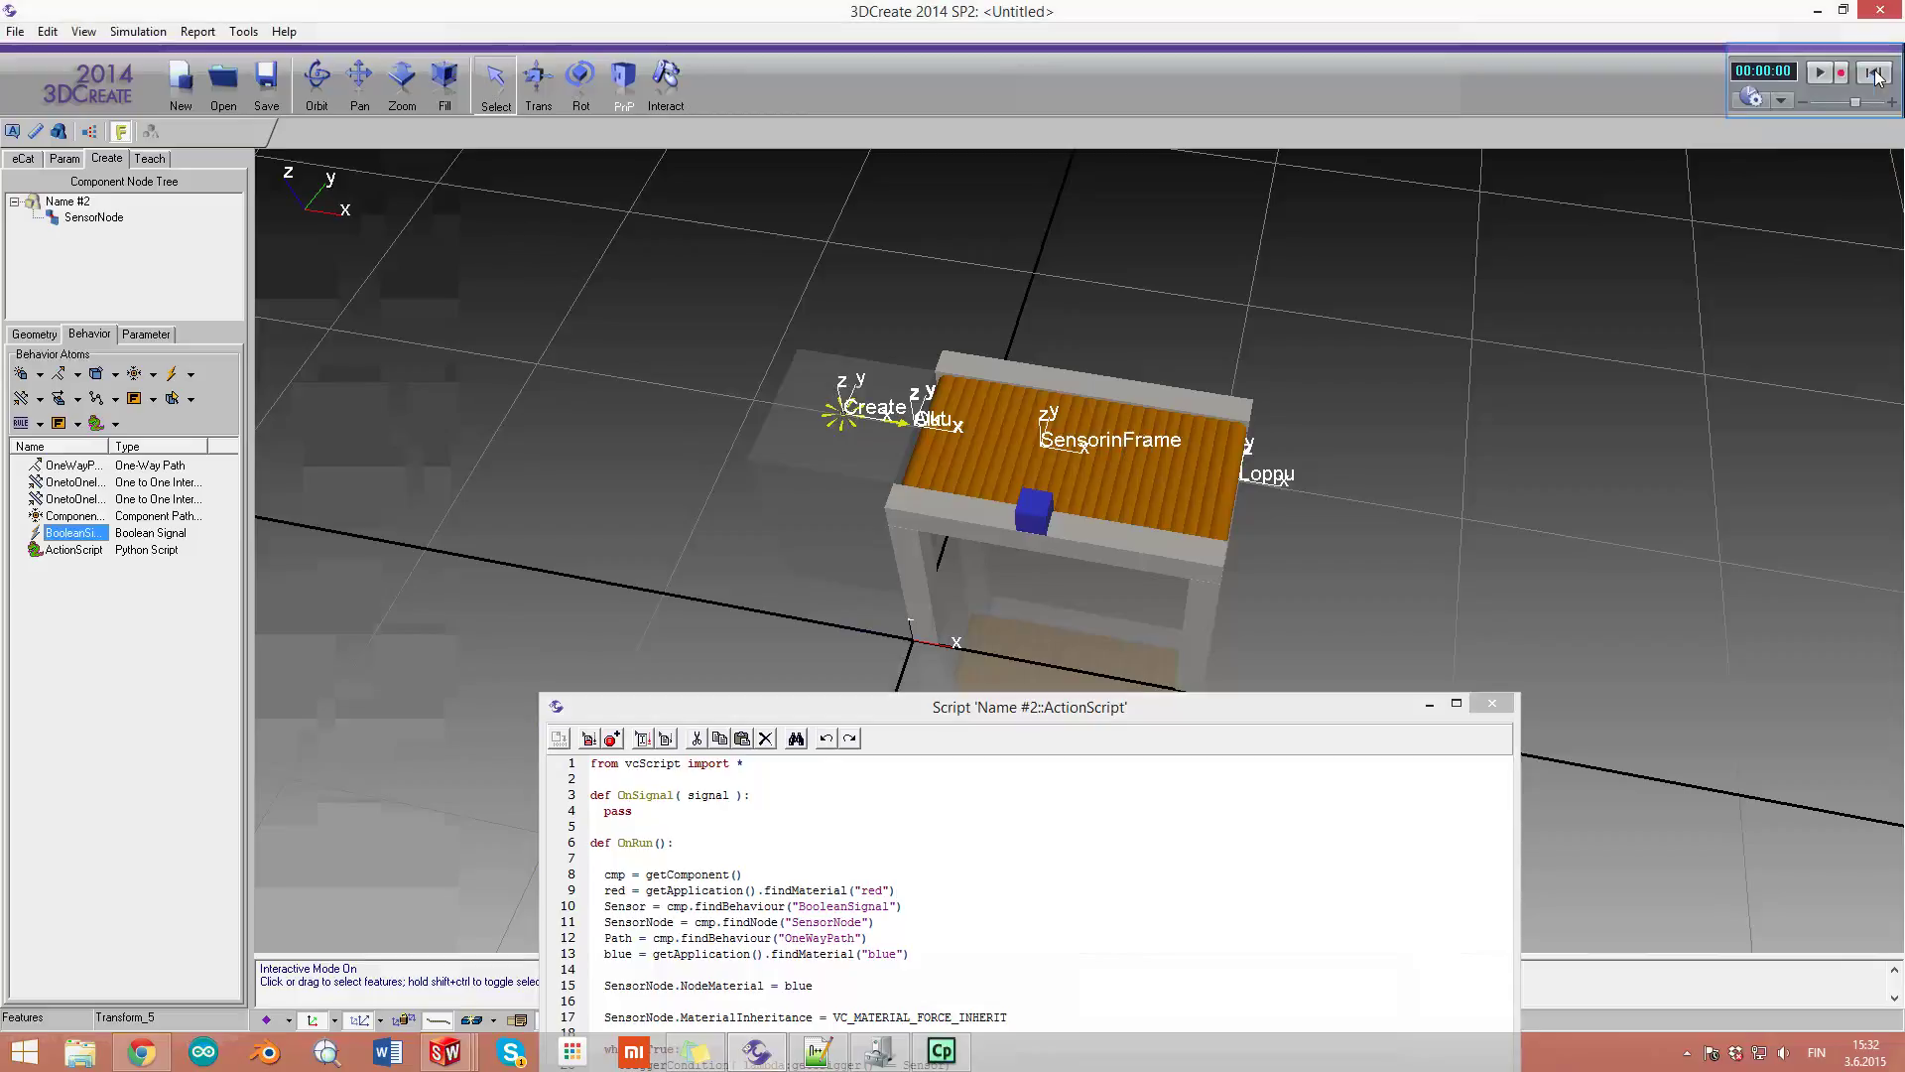